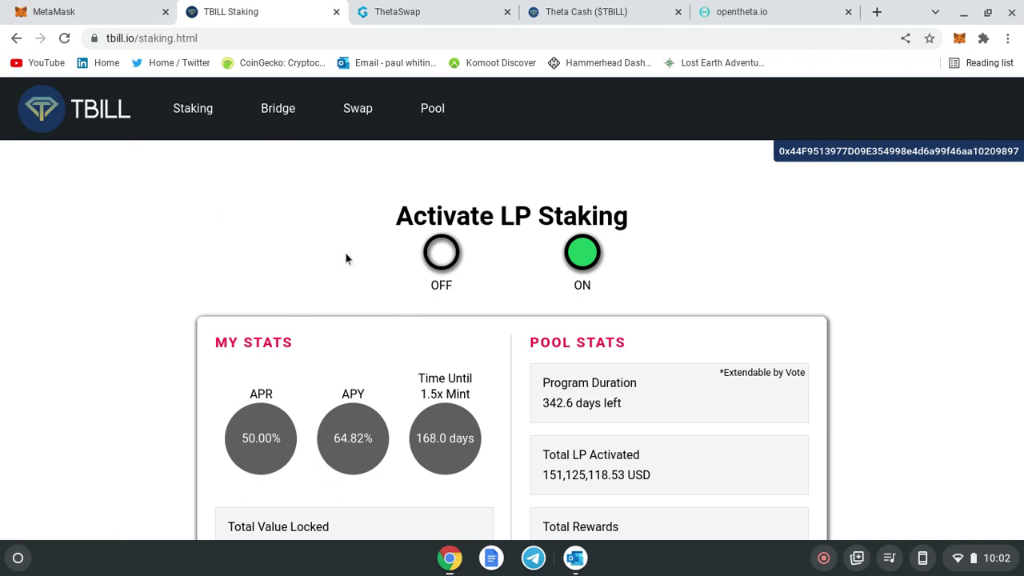
Step: Check MetaMask's network list for the wallet, leaving the network unchanged
{"action": "scroll", "coordinate": [272, 274], "scroll_direction": "down", "scroll_amount": 2}
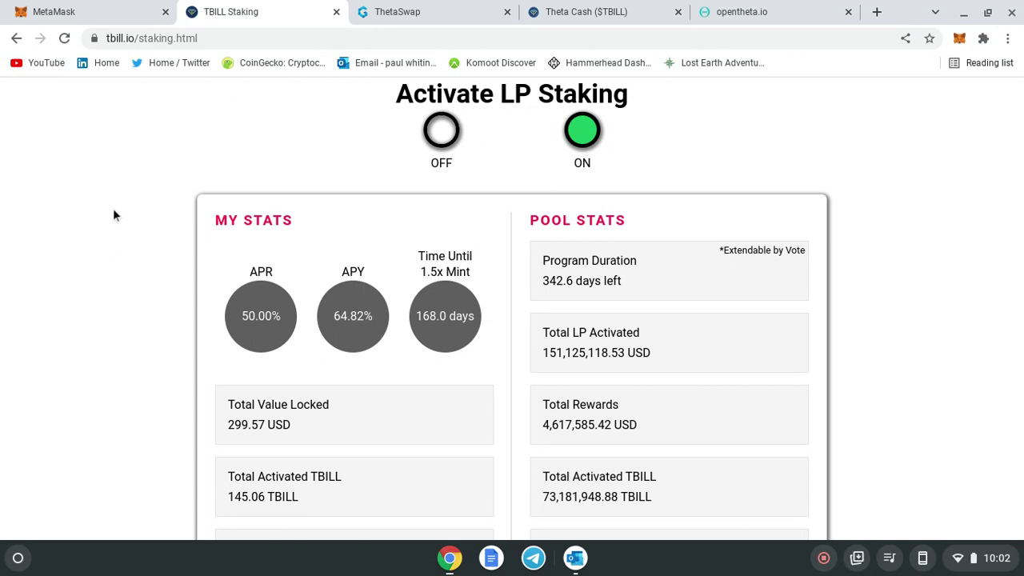
{"action": "scroll", "coordinate": [140, 199], "scroll_direction": "up", "scroll_amount": 3}
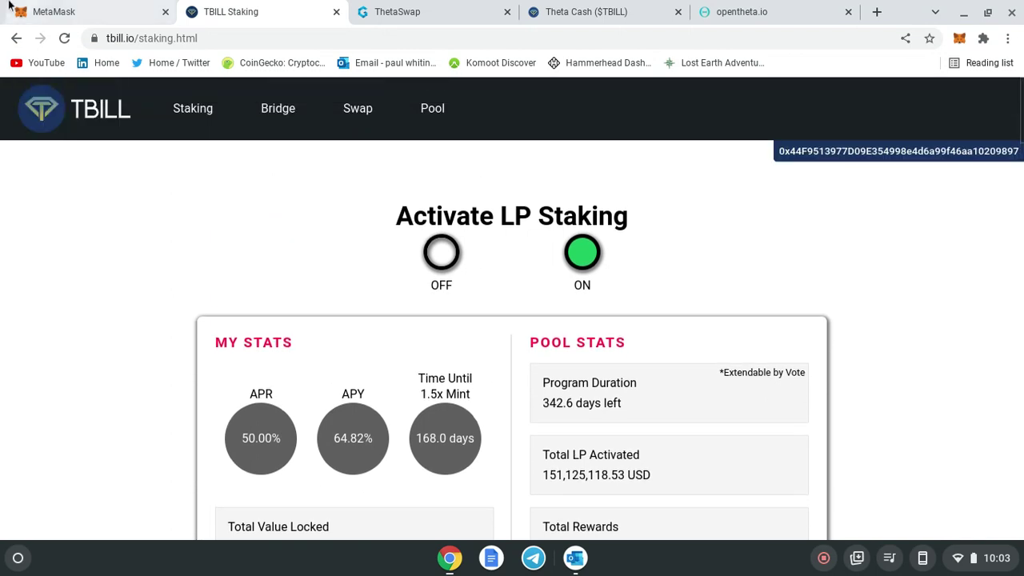
{"action": "left_click", "coordinate": [66, 11]}
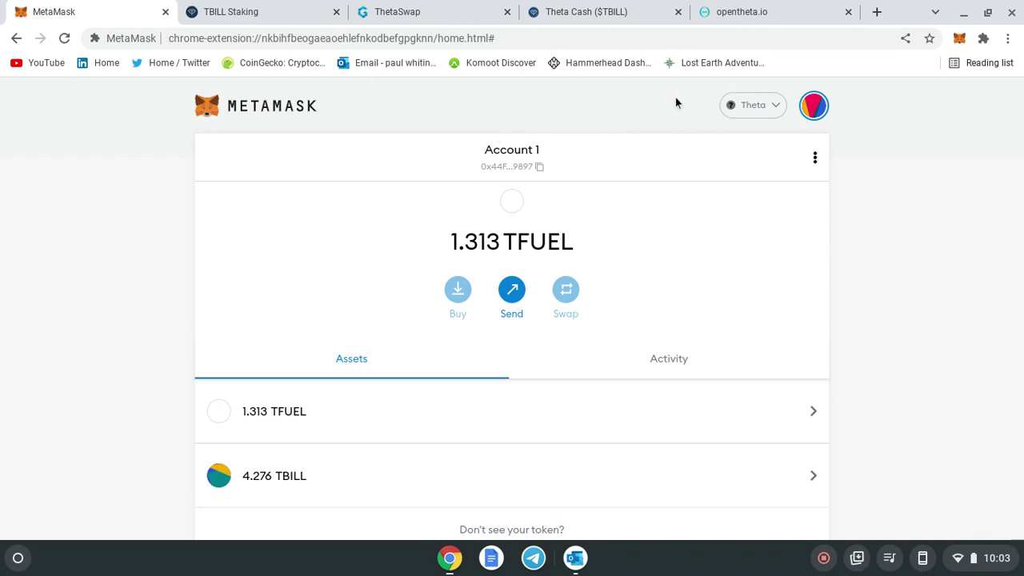
{"action": "left_click", "coordinate": [772, 105]}
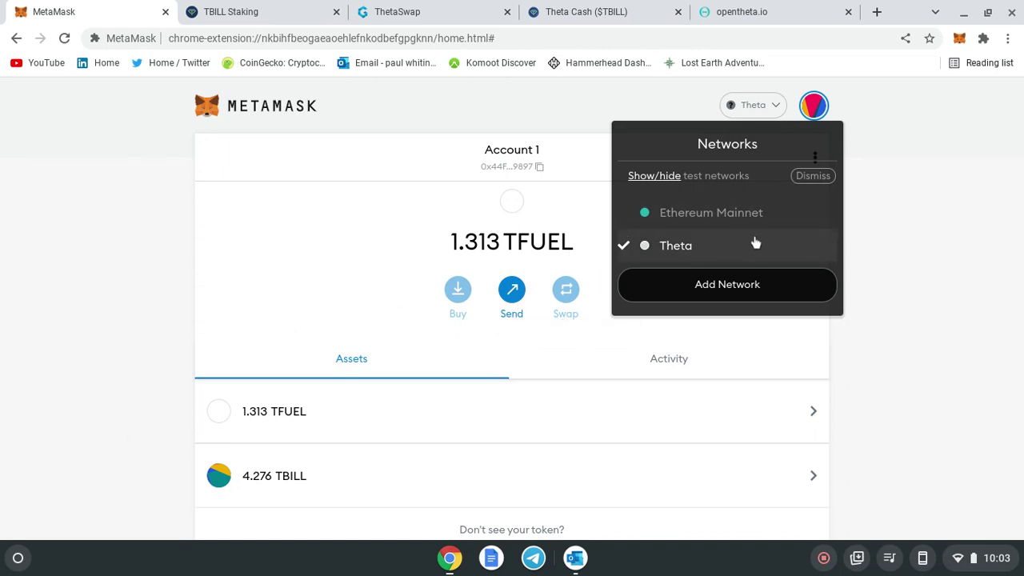
{"action": "left_click", "coordinate": [945, 254]}
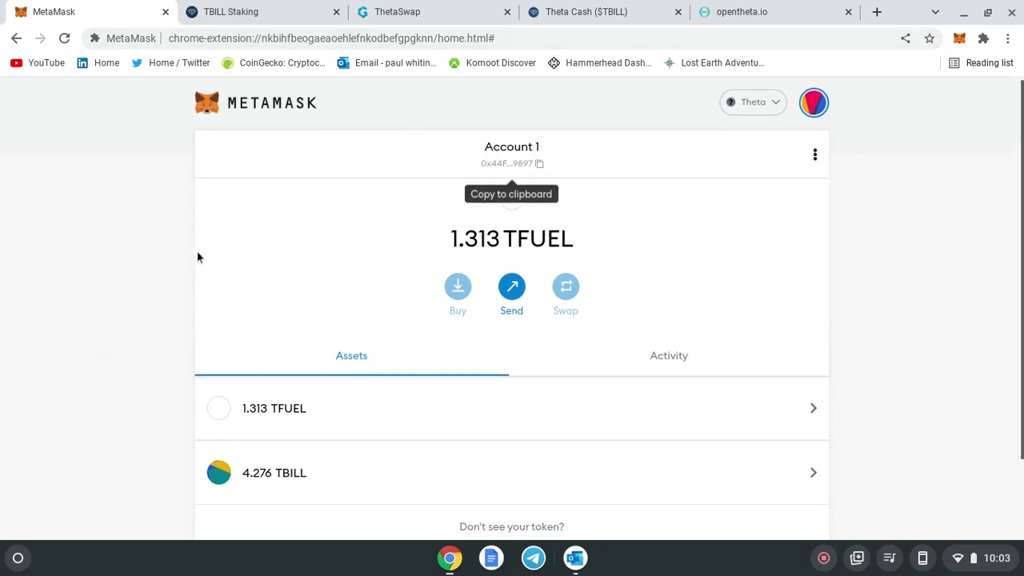
Step: Glance at the Theta Cash guide, then scroll down the MetaMask wallet toward Import tokens
{"action": "scroll", "coordinate": [224, 335], "scroll_direction": "down", "scroll_amount": 1}
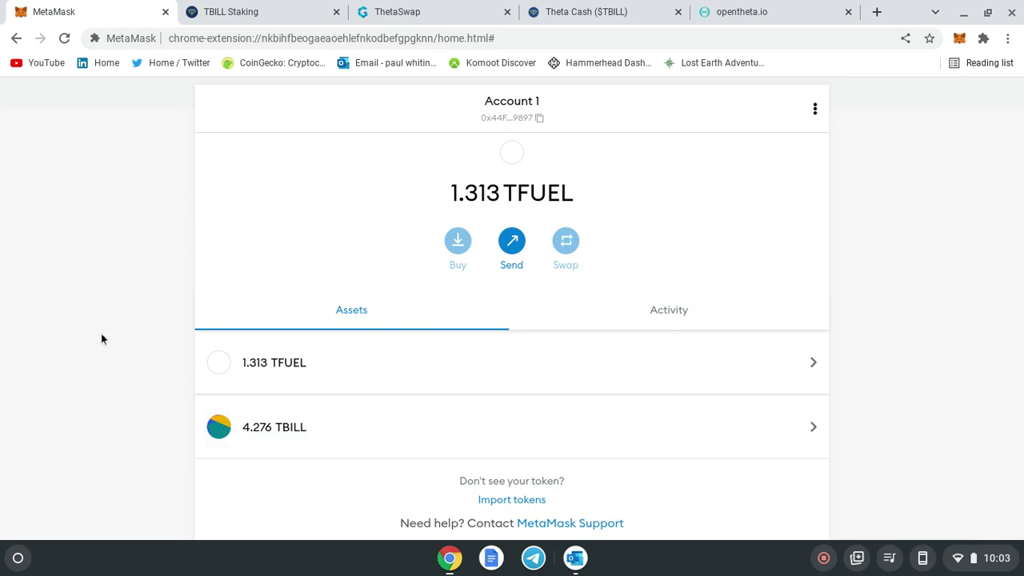
{"action": "scroll", "coordinate": [102, 339], "scroll_direction": "down", "scroll_amount": 1}
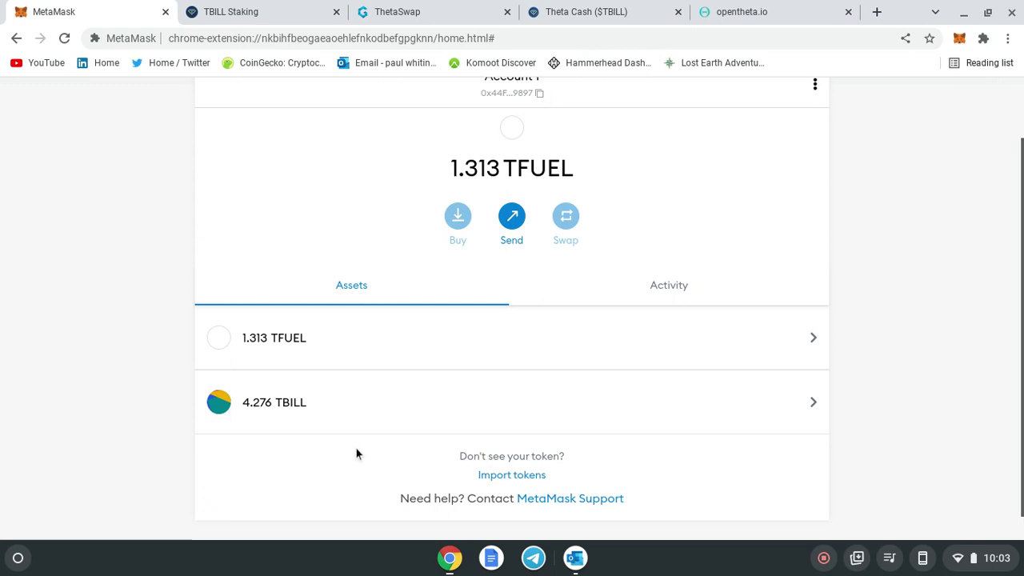
{"action": "left_click", "coordinate": [616, 10]}
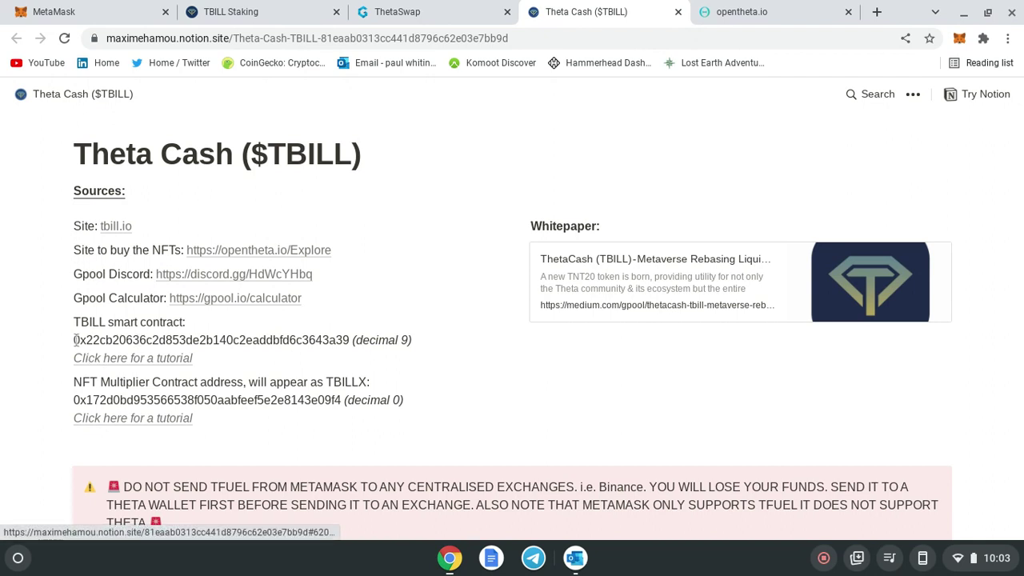
{"action": "left_click", "coordinate": [36, 11]}
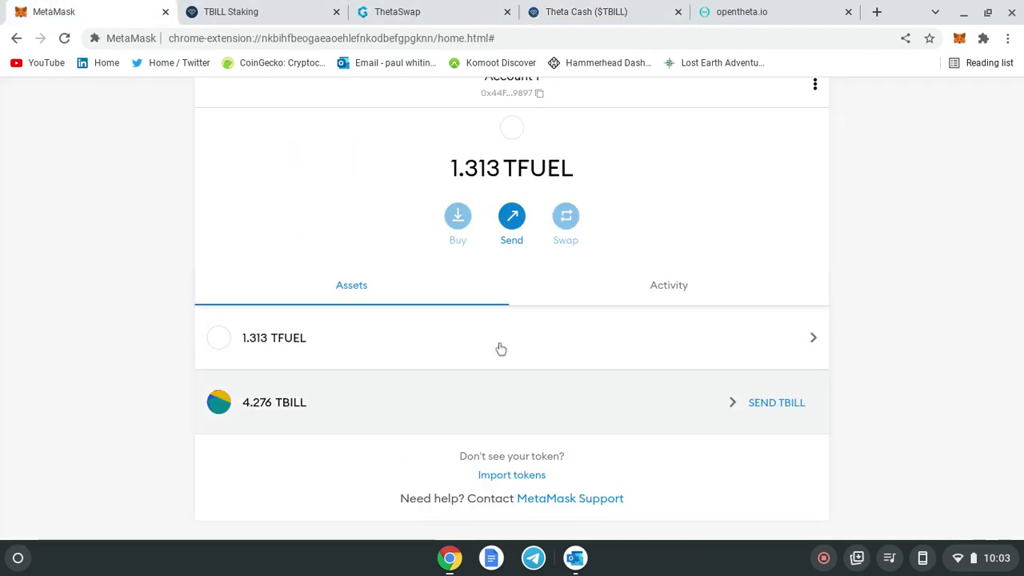
{"action": "scroll", "coordinate": [560, 488], "scroll_direction": "down", "scroll_amount": 1}
Step: Open MetaMask's Import Tokens form, close it unused, and return to the TBILL staking page
{"action": "left_click", "coordinate": [530, 449]}
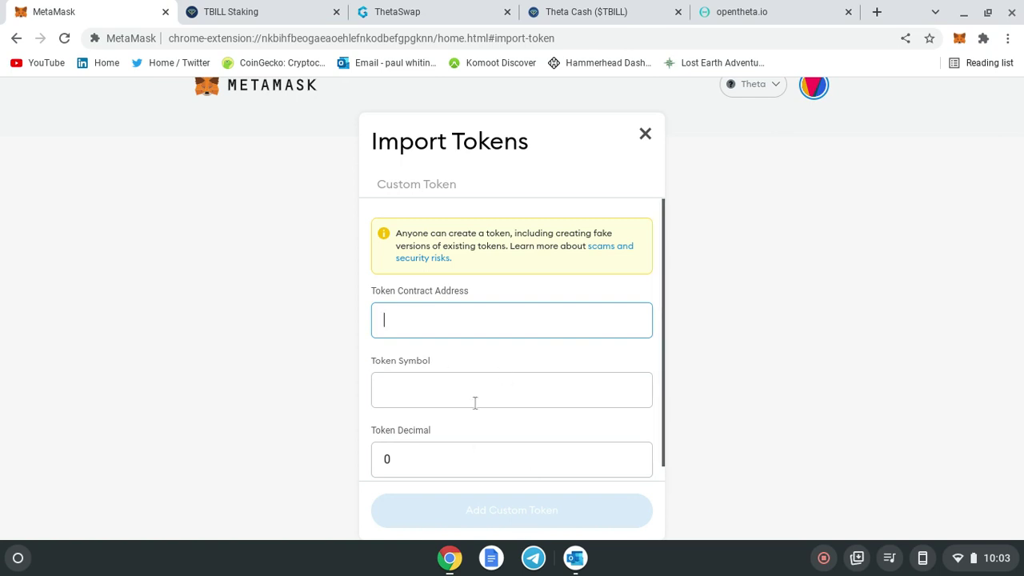
{"action": "left_click", "coordinate": [646, 134]}
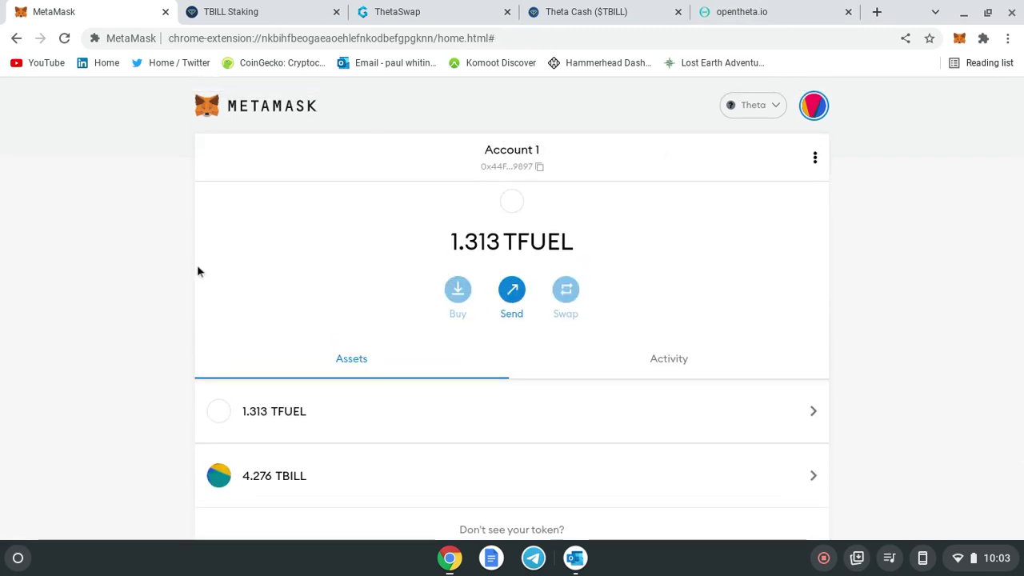
{"action": "left_click", "coordinate": [275, 11]}
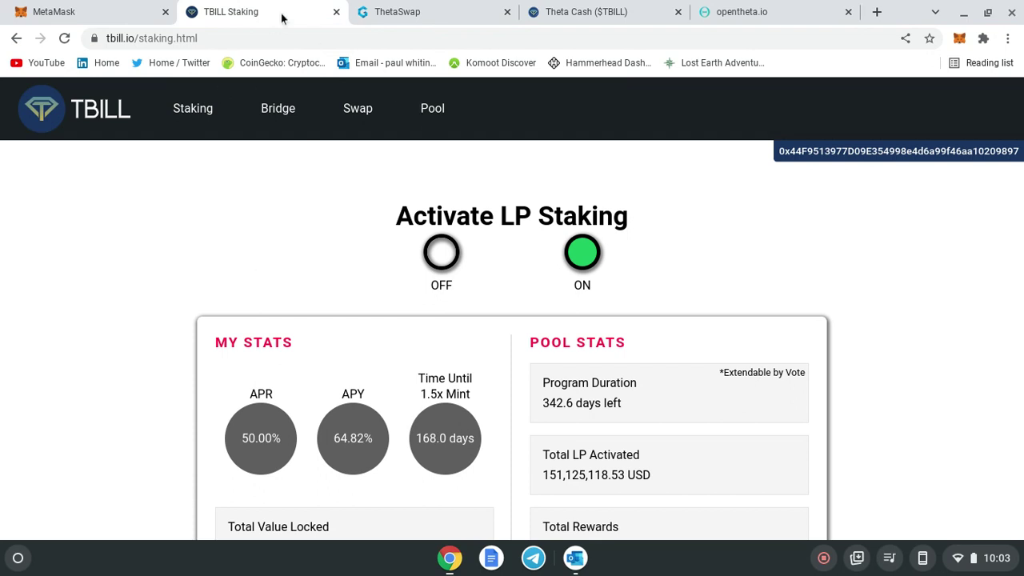
Step: Scroll the Theta Cash guide to the TBILL Returns table showing 50%, 75% and 100% APR by NFT tier
{"action": "left_click", "coordinate": [621, 8]}
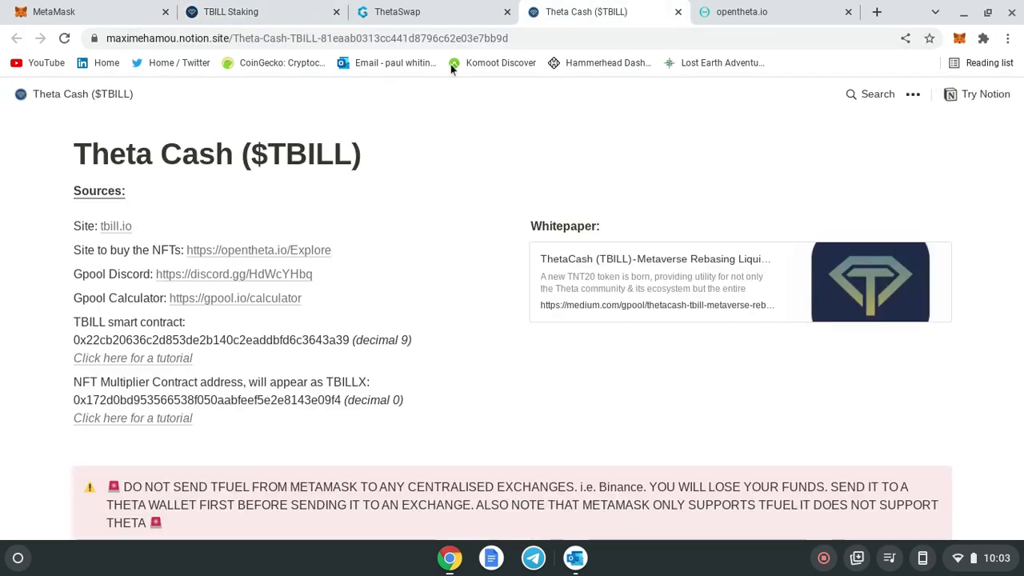
{"action": "scroll", "coordinate": [347, 239], "scroll_direction": "up", "scroll_amount": 1}
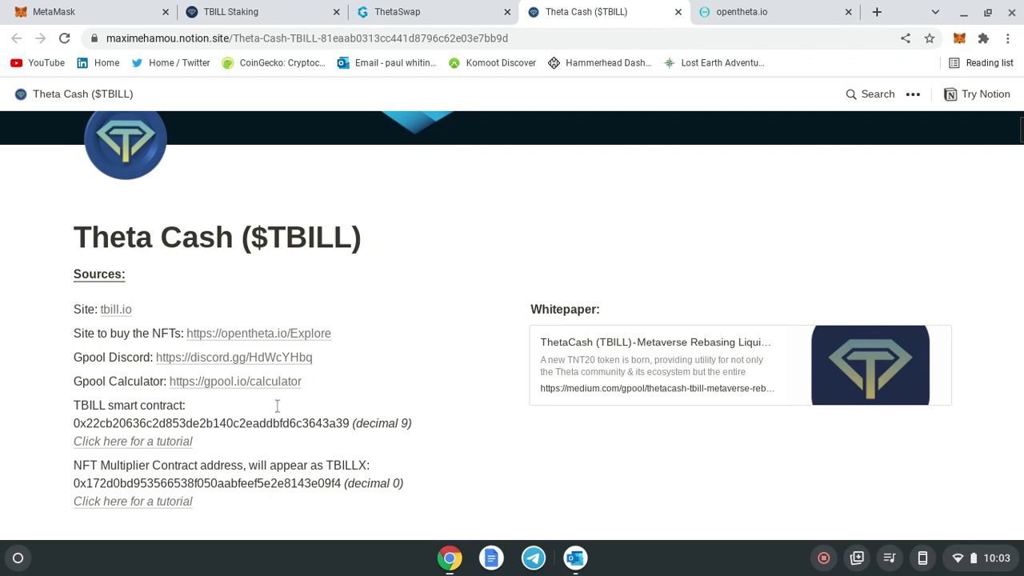
{"action": "scroll", "coordinate": [277, 406], "scroll_direction": "down", "scroll_amount": 1}
{"action": "scroll", "coordinate": [322, 317], "scroll_direction": "down", "scroll_amount": 3}
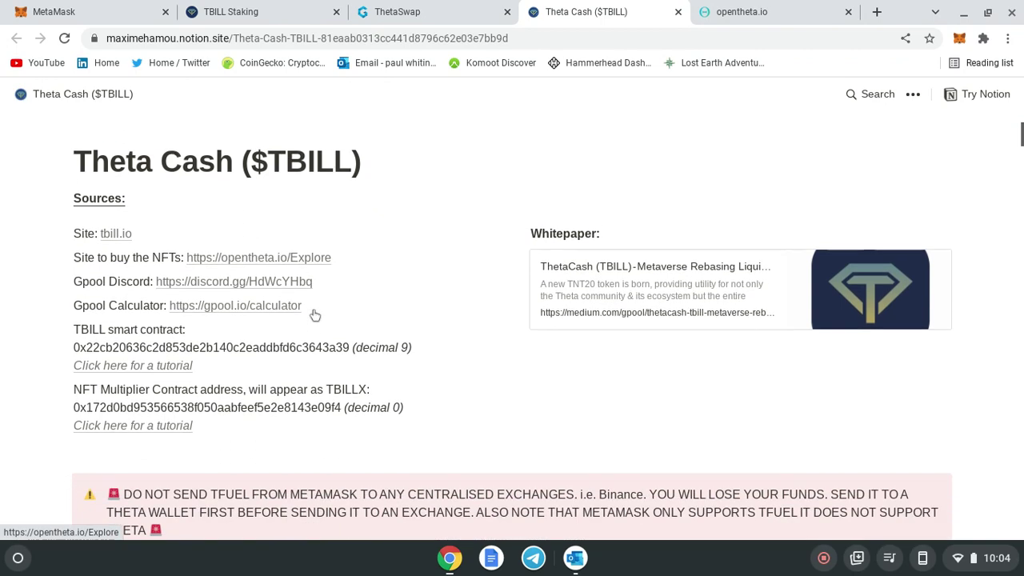
{"action": "scroll", "coordinate": [336, 268], "scroll_direction": "down", "scroll_amount": 3}
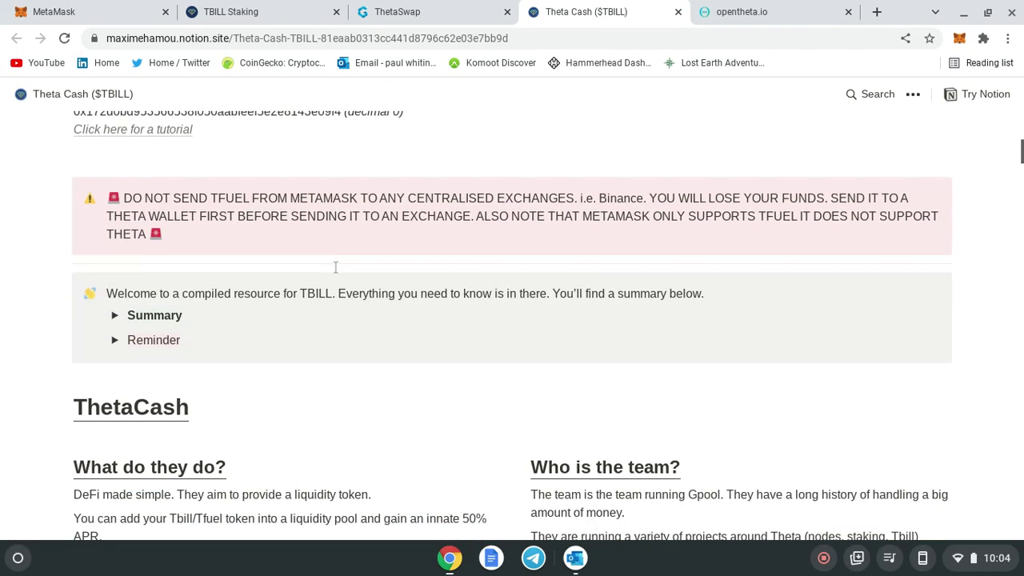
{"action": "scroll", "coordinate": [343, 251], "scroll_direction": "down", "scroll_amount": 2}
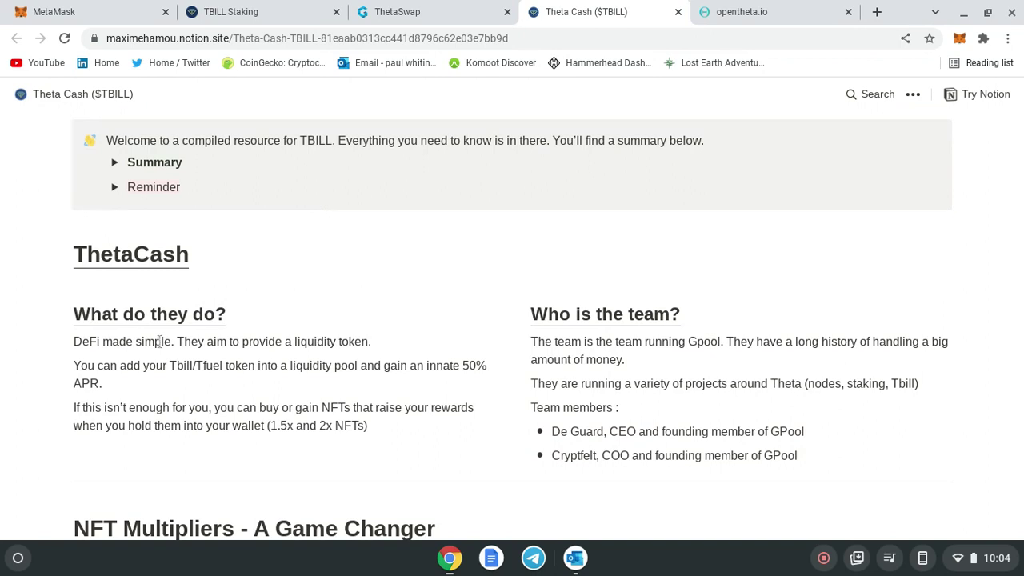
{"action": "scroll", "coordinate": [331, 245], "scroll_direction": "down", "scroll_amount": 1}
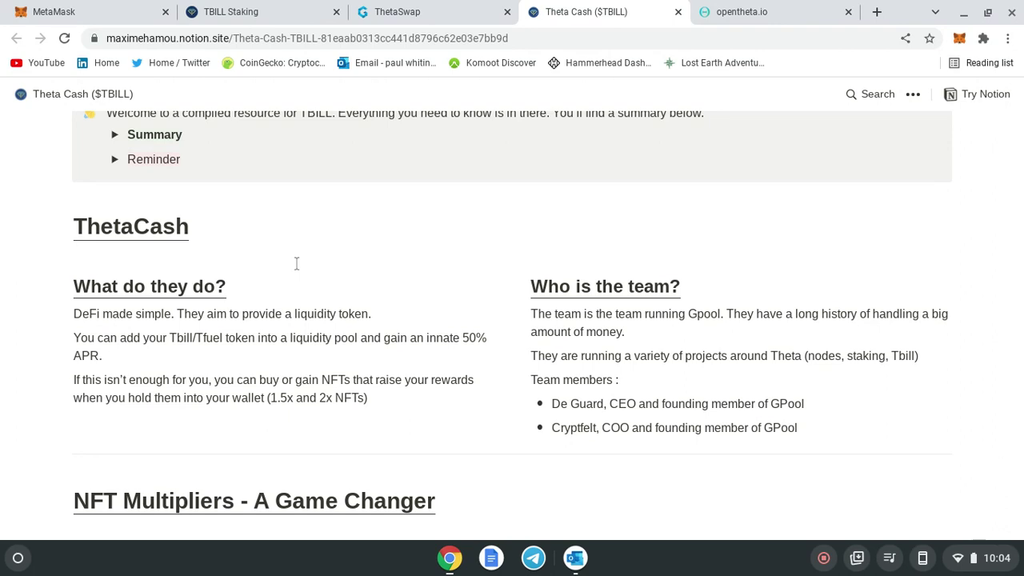
{"action": "scroll", "coordinate": [192, 319], "scroll_direction": "down", "scroll_amount": 1}
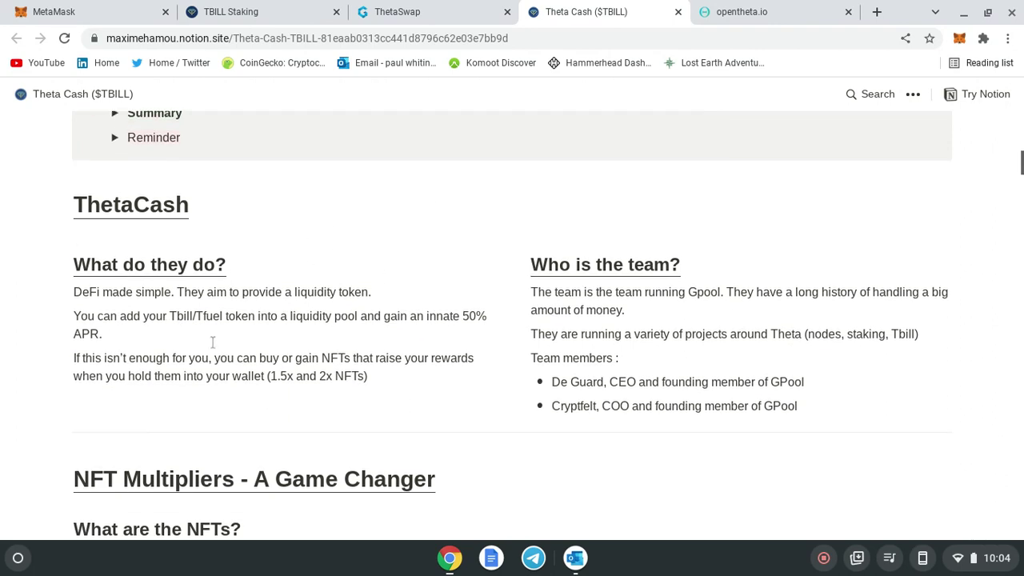
{"action": "scroll", "coordinate": [396, 180], "scroll_direction": "down", "scroll_amount": 1}
{"action": "scroll", "coordinate": [395, 181], "scroll_direction": "down", "scroll_amount": 3}
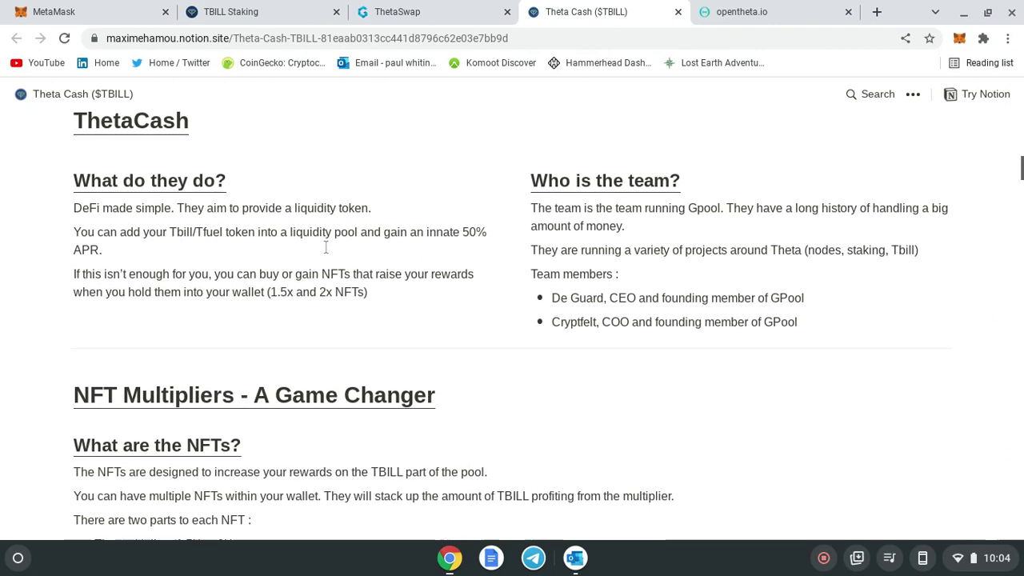
{"action": "scroll", "coordinate": [316, 294], "scroll_direction": "down", "scroll_amount": 2}
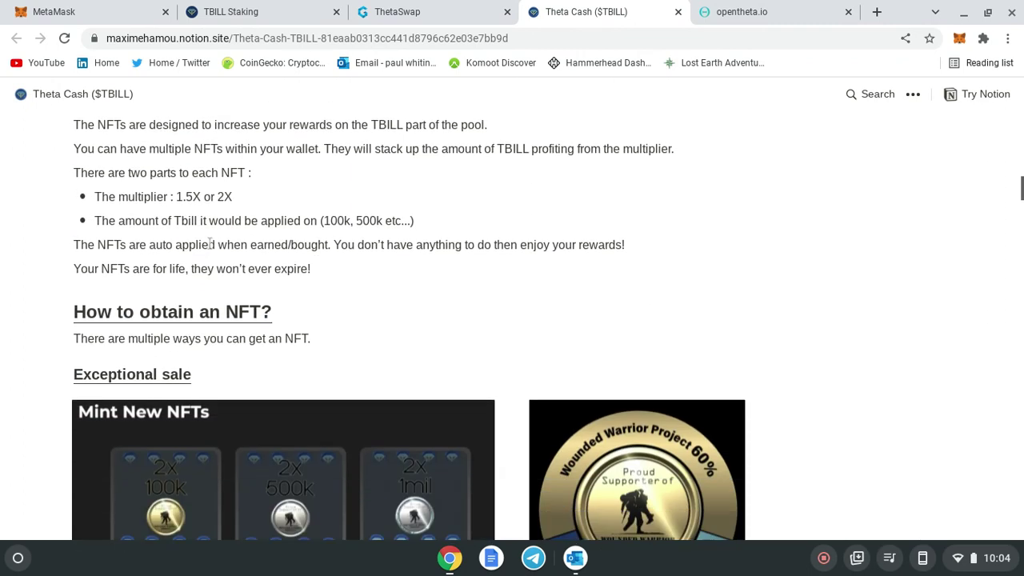
{"action": "scroll", "coordinate": [319, 226], "scroll_direction": "down", "scroll_amount": 2}
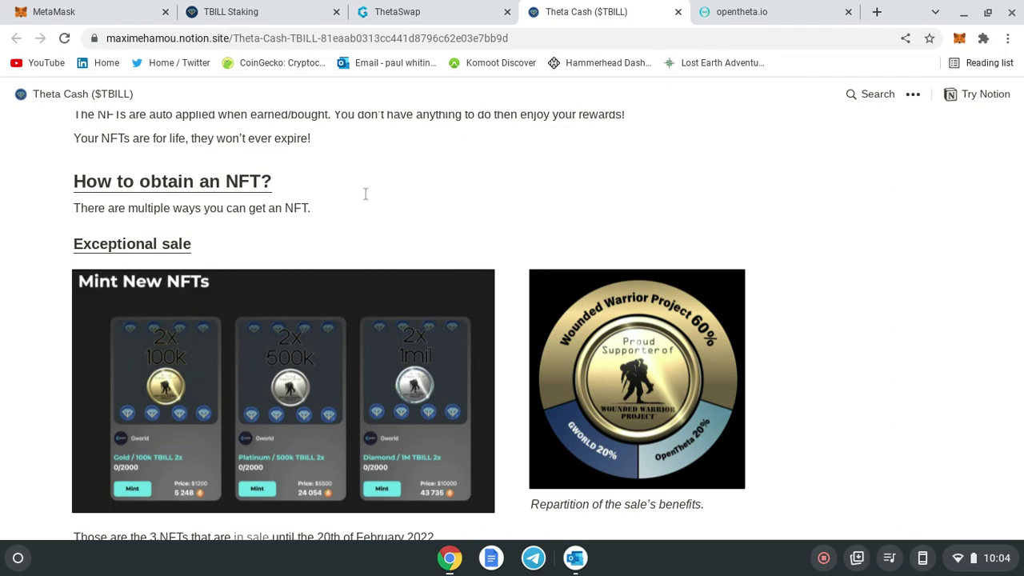
{"action": "scroll", "coordinate": [240, 264], "scroll_direction": "down", "scroll_amount": 3}
{"action": "scroll", "coordinate": [202, 216], "scroll_direction": "up", "scroll_amount": 3}
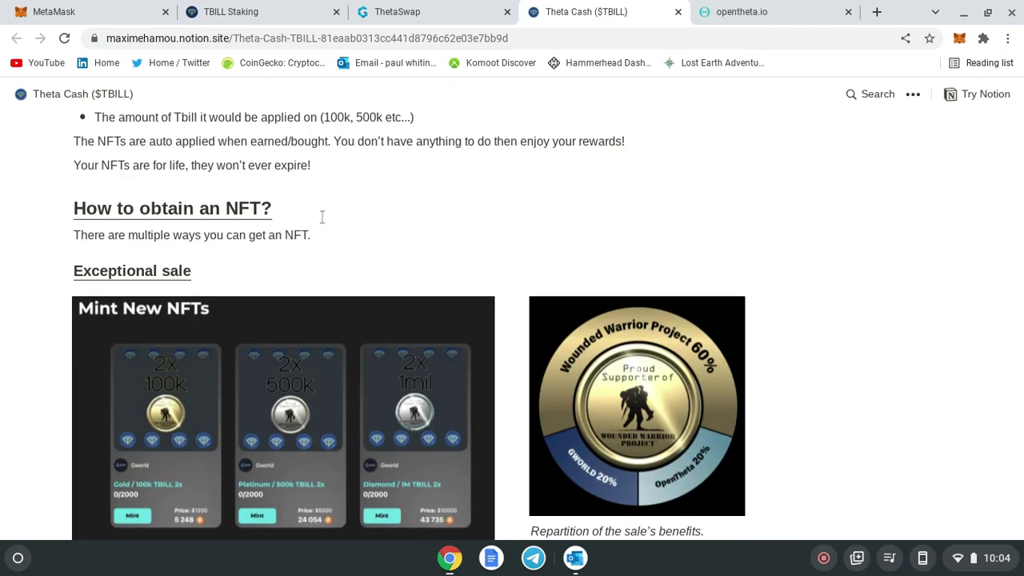
{"action": "scroll", "coordinate": [322, 217], "scroll_direction": "down", "scroll_amount": 5}
{"action": "scroll", "coordinate": [383, 258], "scroll_direction": "down", "scroll_amount": 4}
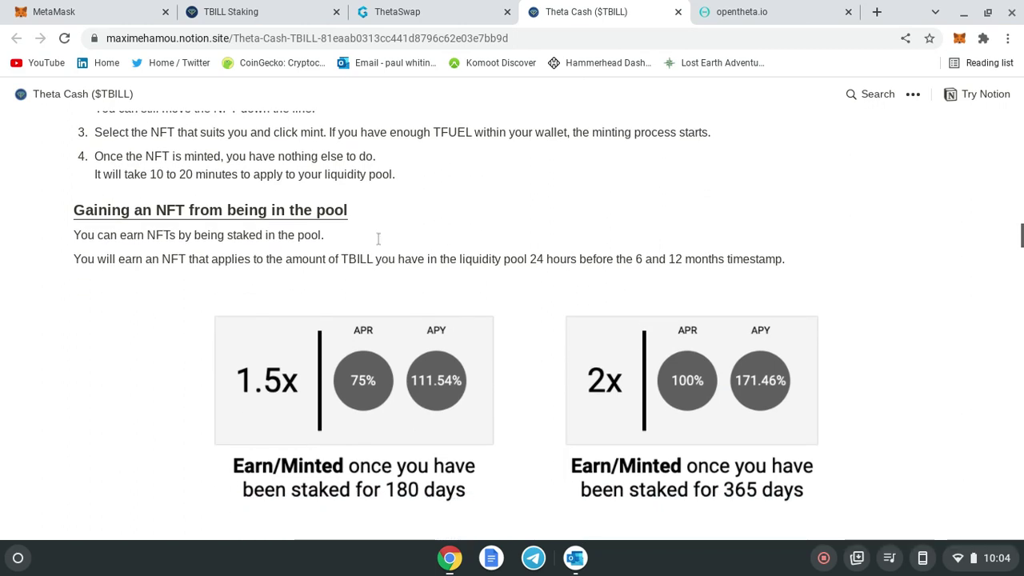
{"action": "scroll", "coordinate": [379, 367], "scroll_direction": "down", "scroll_amount": 2}
{"action": "scroll", "coordinate": [378, 367], "scroll_direction": "down", "scroll_amount": 3}
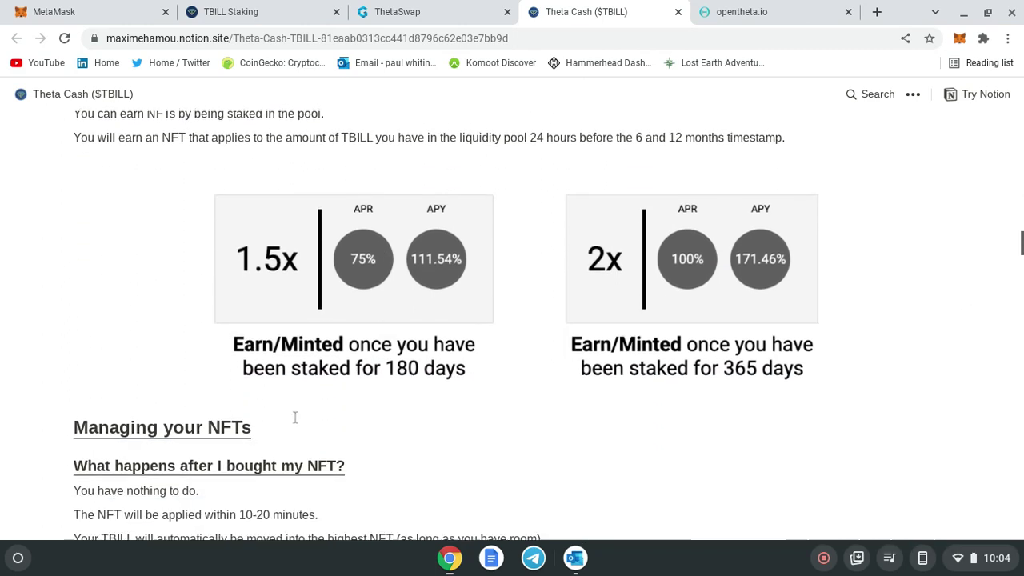
{"action": "scroll", "coordinate": [374, 330], "scroll_direction": "down", "scroll_amount": 5}
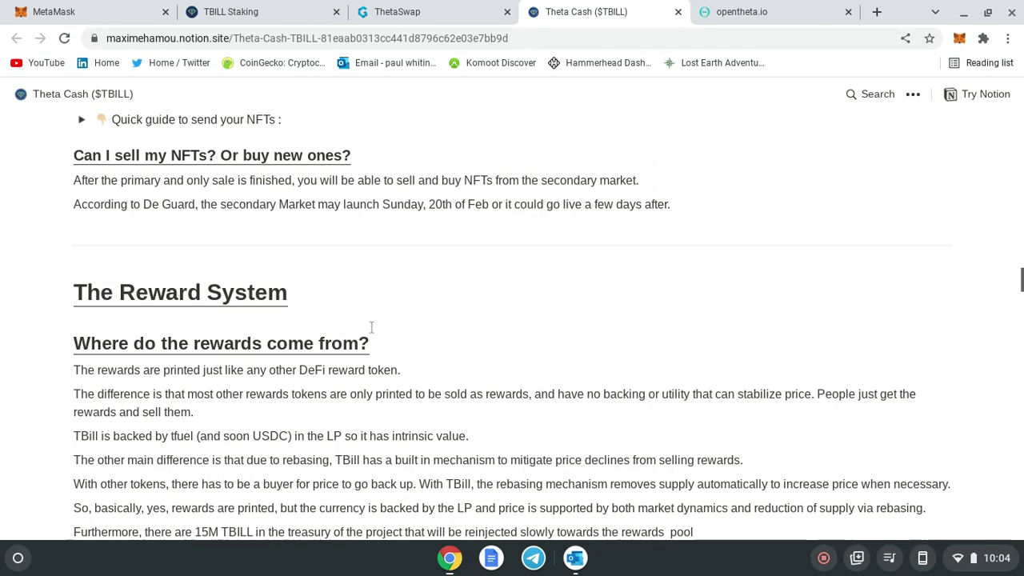
{"action": "scroll", "coordinate": [384, 308], "scroll_direction": "down", "scroll_amount": 3}
{"action": "scroll", "coordinate": [375, 297], "scroll_direction": "down", "scroll_amount": 1}
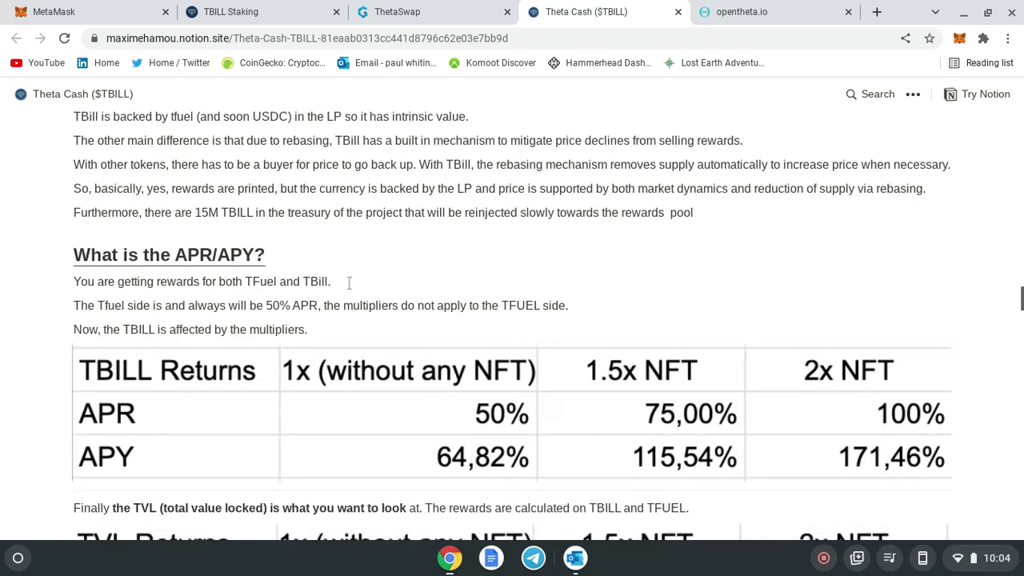
{"action": "scroll", "coordinate": [531, 353], "scroll_direction": "down", "scroll_amount": 2}
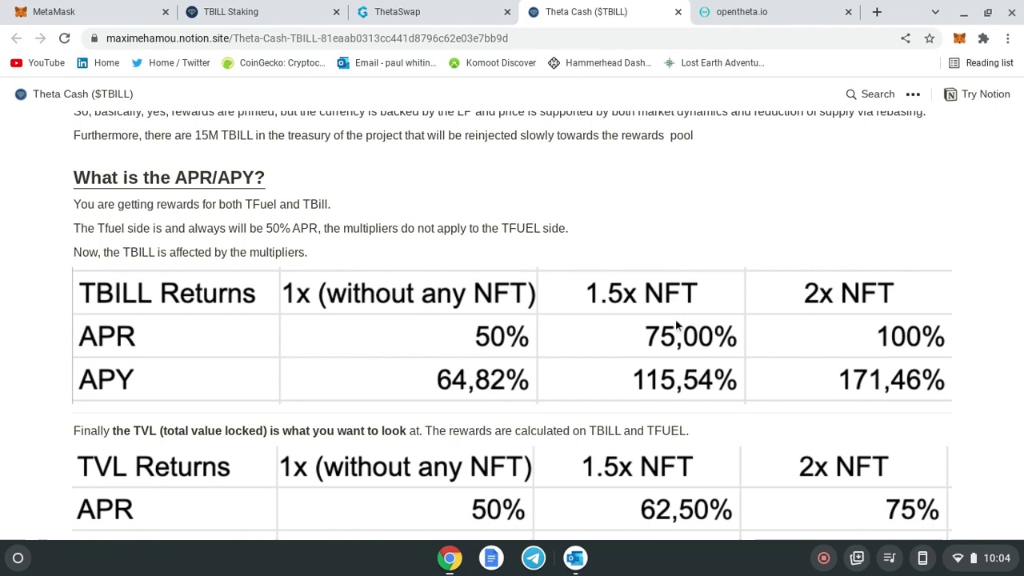
{"action": "scroll", "coordinate": [413, 395], "scroll_direction": "down", "scroll_amount": 1}
{"action": "scroll", "coordinate": [412, 395], "scroll_direction": "down", "scroll_amount": 5}
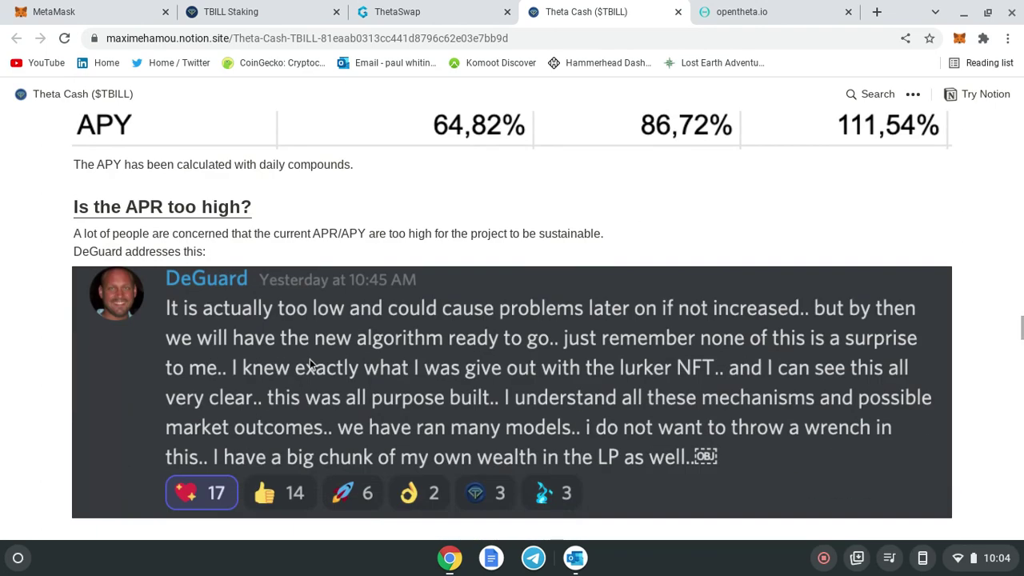
{"action": "scroll", "coordinate": [310, 364], "scroll_direction": "up", "scroll_amount": 6}
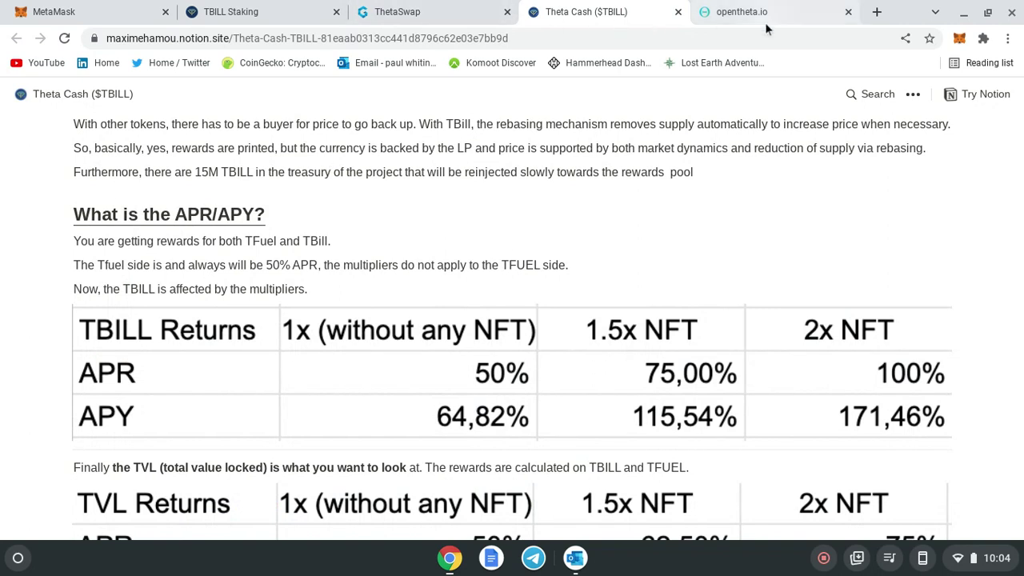
Step: Review My Stats, Rebase and Daily Reward Tracking on the tbill.io staking page
{"action": "left_click", "coordinate": [230, 13]}
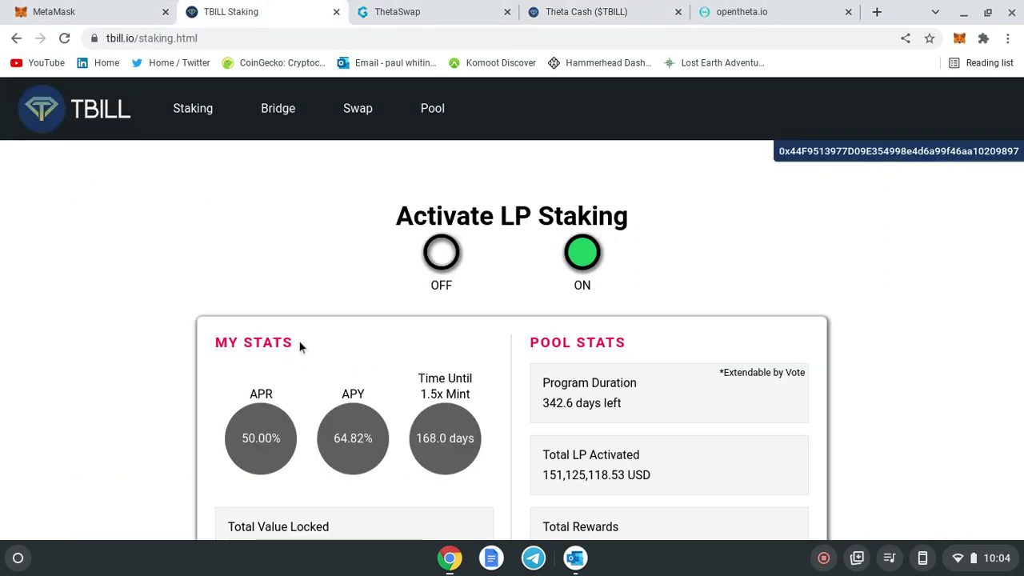
{"action": "scroll", "coordinate": [246, 326], "scroll_direction": "down", "scroll_amount": 1}
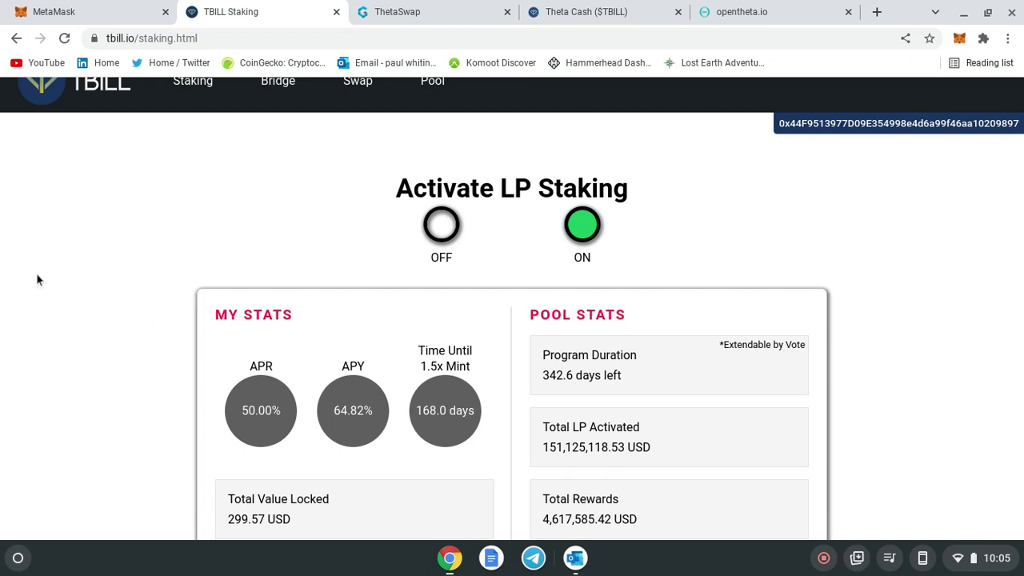
{"action": "scroll", "coordinate": [118, 305], "scroll_direction": "down", "scroll_amount": 1}
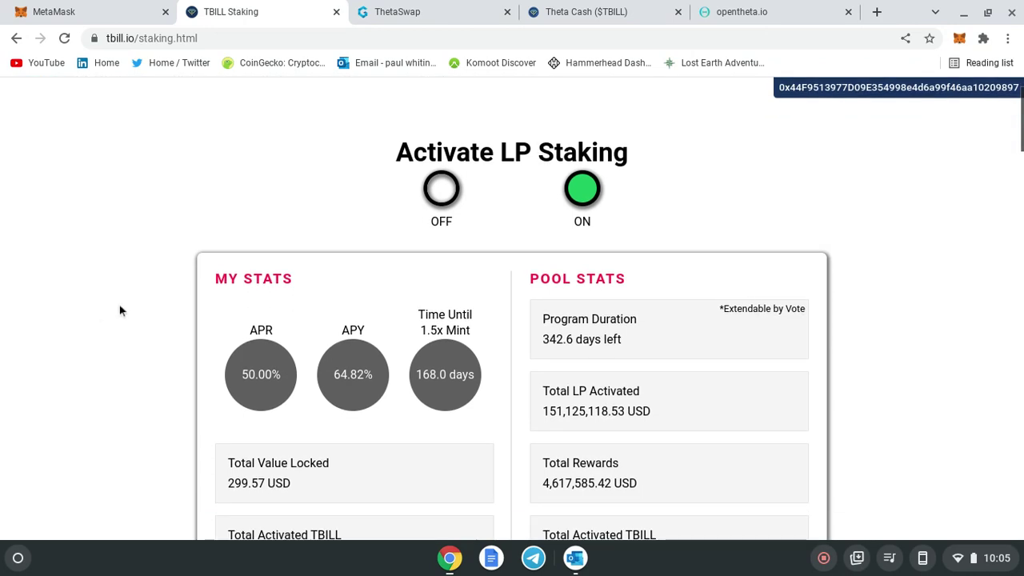
{"action": "scroll", "coordinate": [139, 286], "scroll_direction": "down", "scroll_amount": 15}
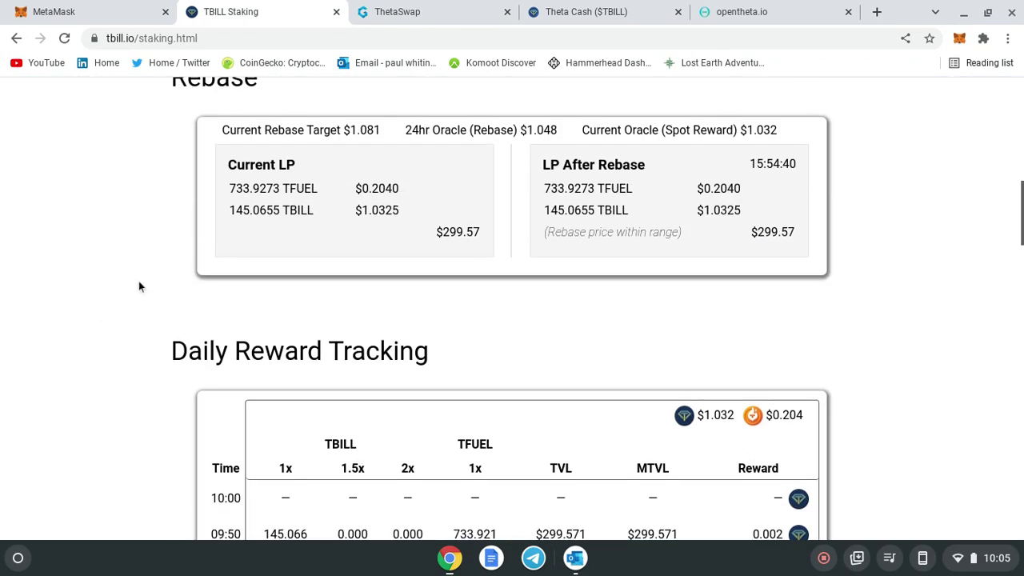
{"action": "scroll", "coordinate": [138, 287], "scroll_direction": "up", "scroll_amount": 5}
Step: Read the guide's rewards, calculator, security and resources sections down to donations, then scroll back up
{"action": "left_click", "coordinate": [586, 11]}
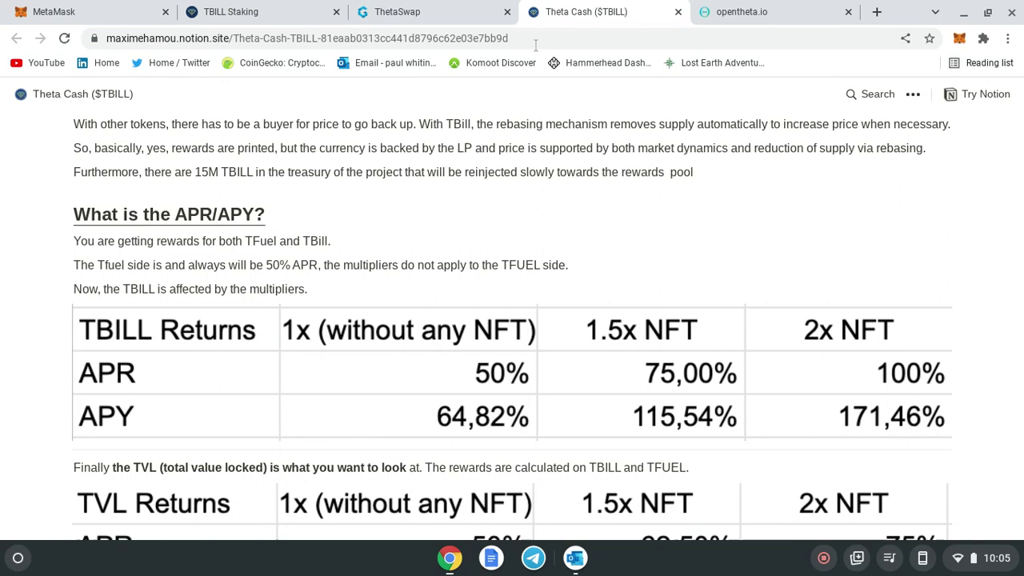
{"action": "scroll", "coordinate": [306, 390], "scroll_direction": "down", "scroll_amount": 3}
{"action": "scroll", "coordinate": [306, 386], "scroll_direction": "down", "scroll_amount": 2}
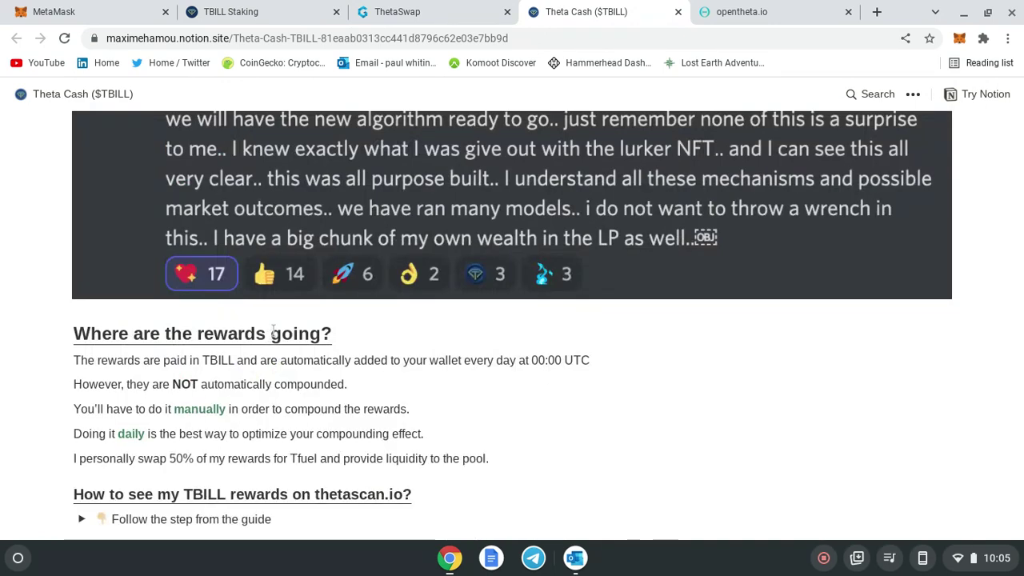
{"action": "scroll", "coordinate": [214, 336], "scroll_direction": "down", "scroll_amount": 3}
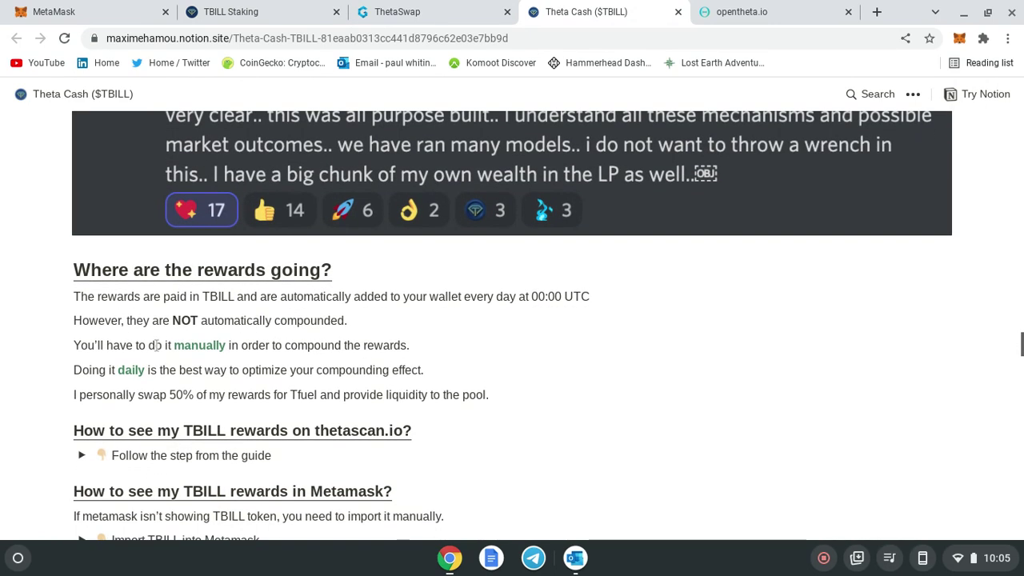
{"action": "scroll", "coordinate": [152, 342], "scroll_direction": "down", "scroll_amount": 5}
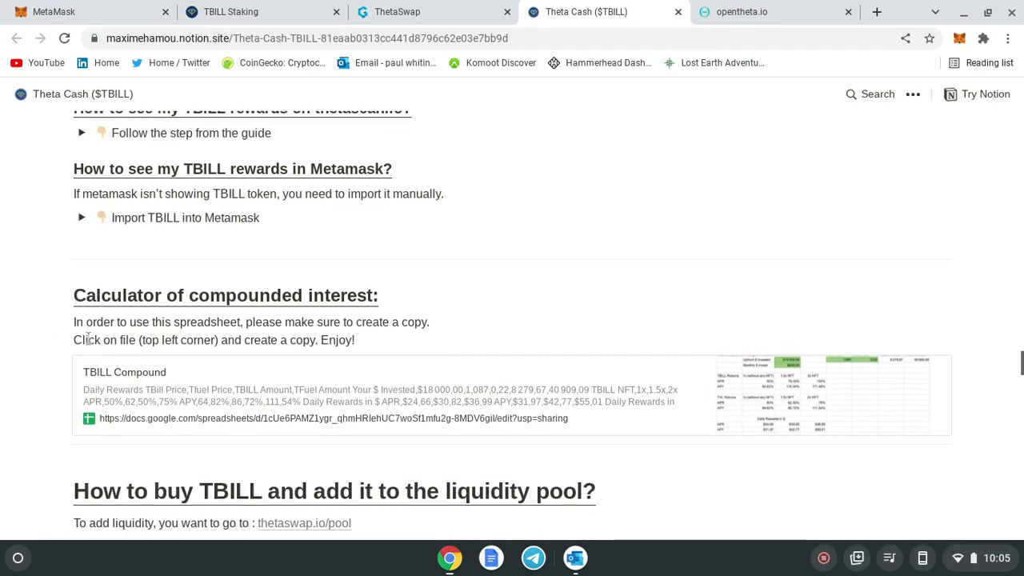
{"action": "scroll", "coordinate": [86, 337], "scroll_direction": "down", "scroll_amount": 10}
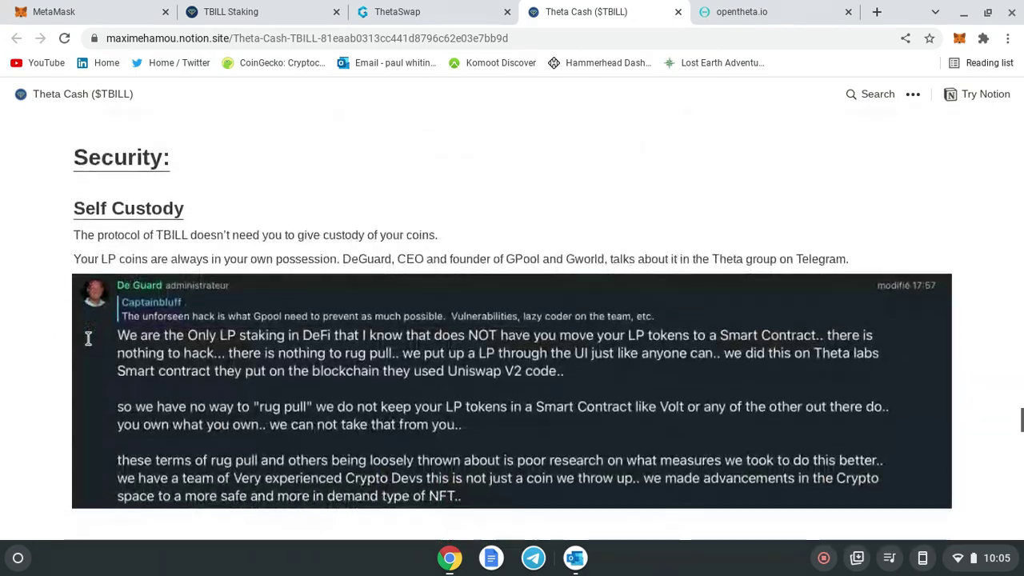
{"action": "scroll", "coordinate": [89, 336], "scroll_direction": "down", "scroll_amount": 10}
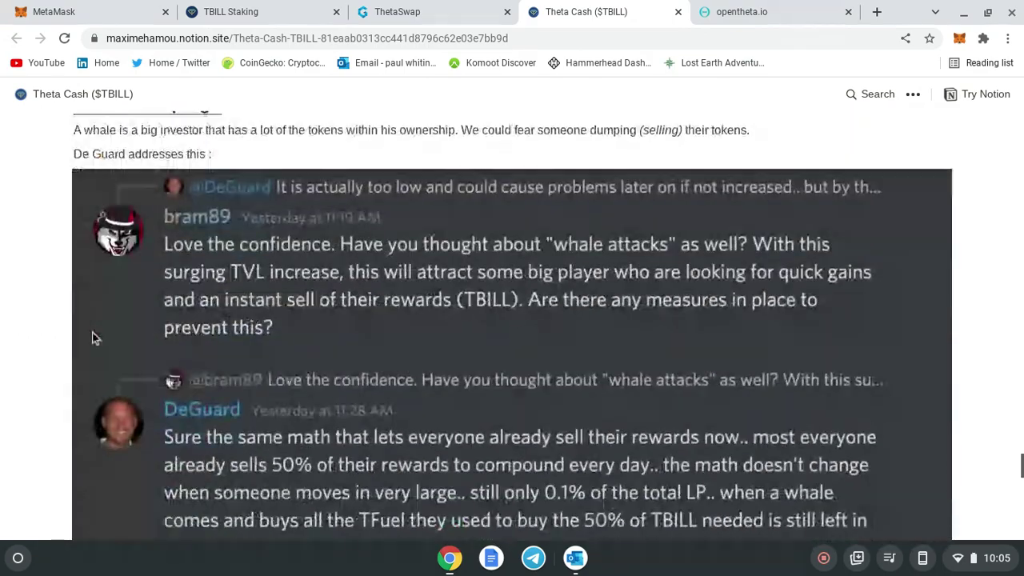
{"action": "scroll", "coordinate": [93, 336], "scroll_direction": "down", "scroll_amount": 10}
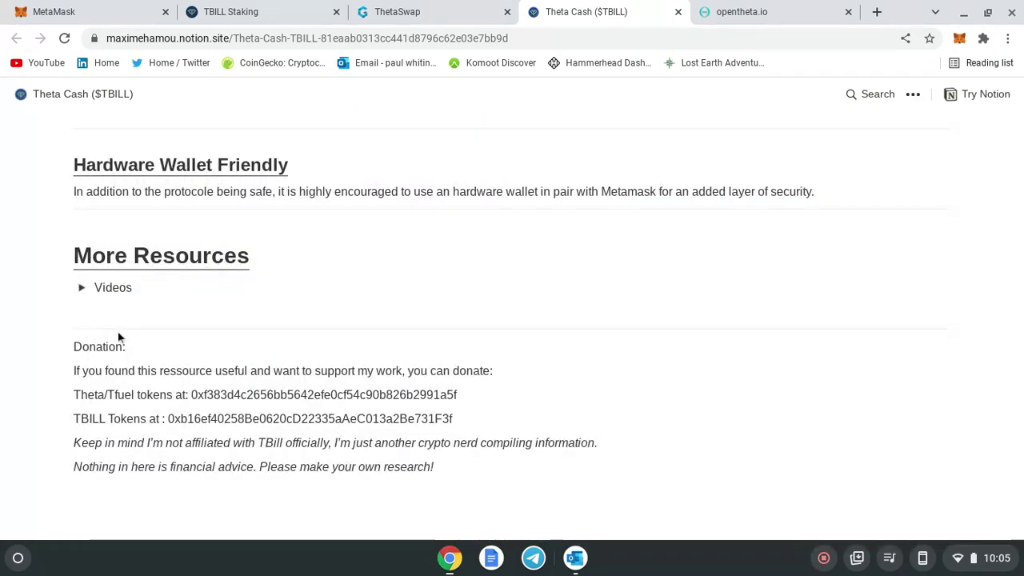
{"action": "scroll", "coordinate": [141, 307], "scroll_direction": "down", "scroll_amount": 2}
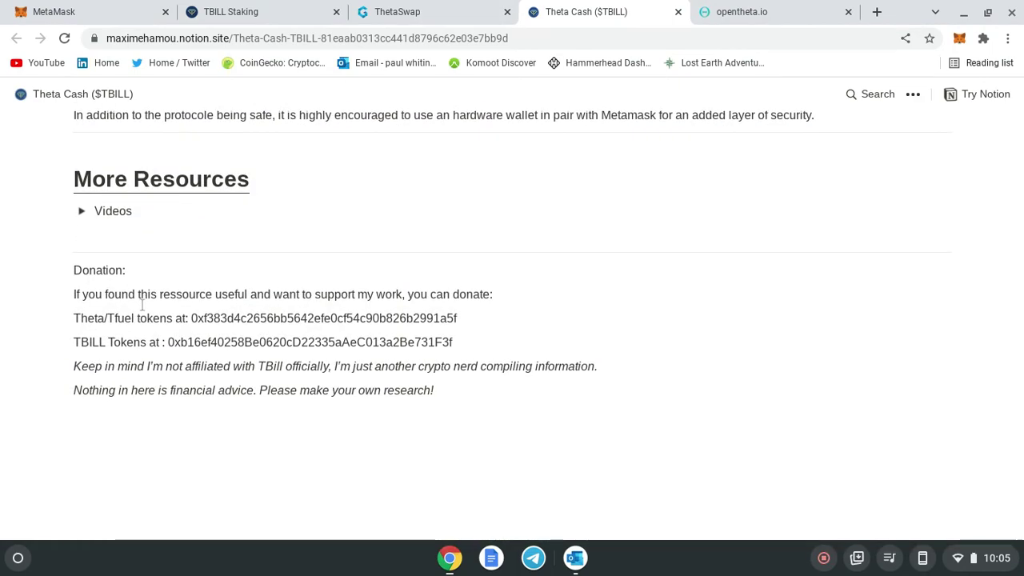
{"action": "scroll", "coordinate": [153, 280], "scroll_direction": "up", "scroll_amount": 20}
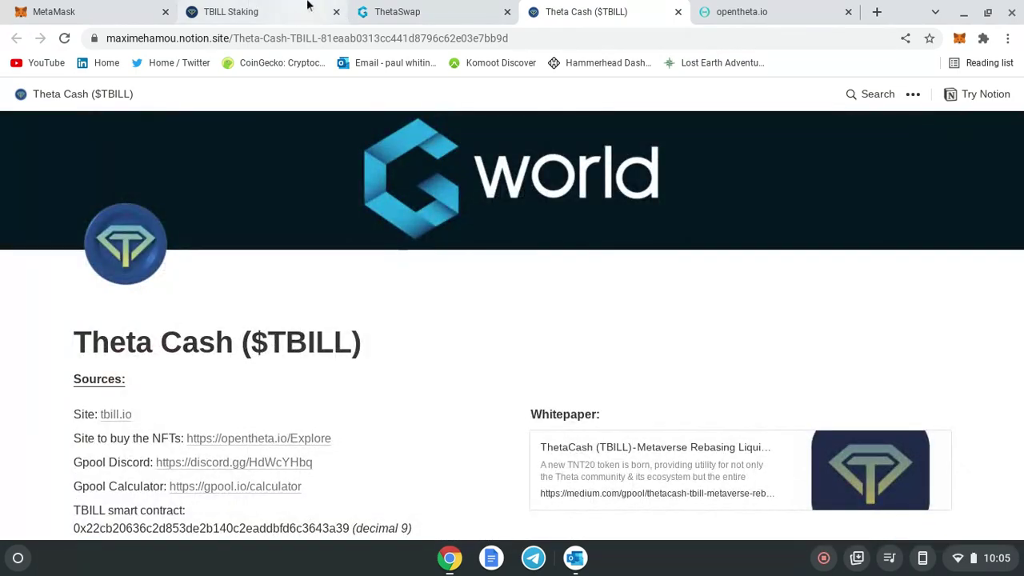
Step: Return to the tbill.io staking page showing LP staking ON at 50.00% APR and 64.82% APY
{"action": "left_click", "coordinate": [248, 12]}
{"action": "scroll", "coordinate": [132, 270], "scroll_direction": "up", "scroll_amount": 10}
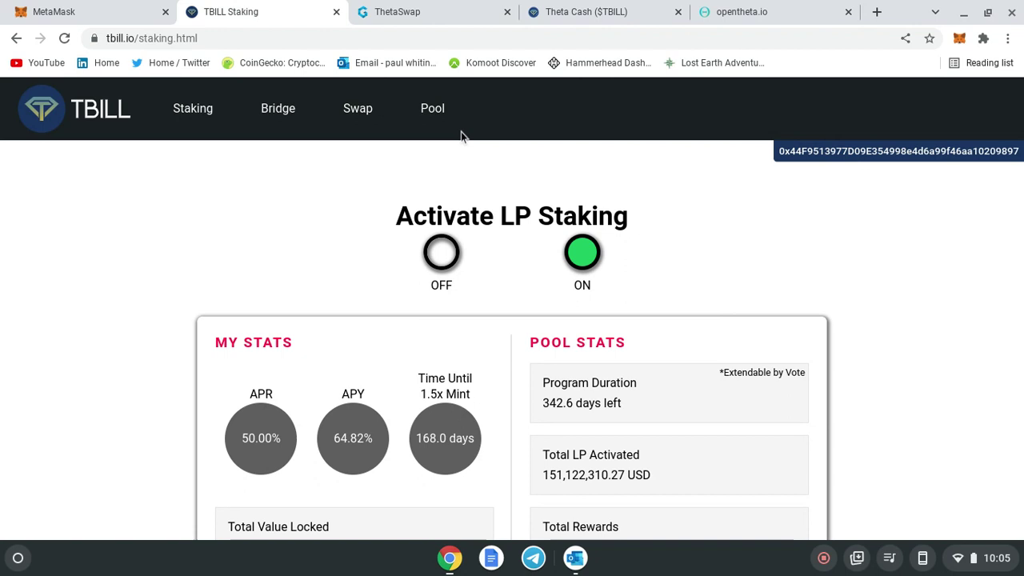
Step: Switch the MetaMask network from Theta to Ethereum Mainnet and check the staking page
{"action": "left_click", "coordinate": [75, 6]}
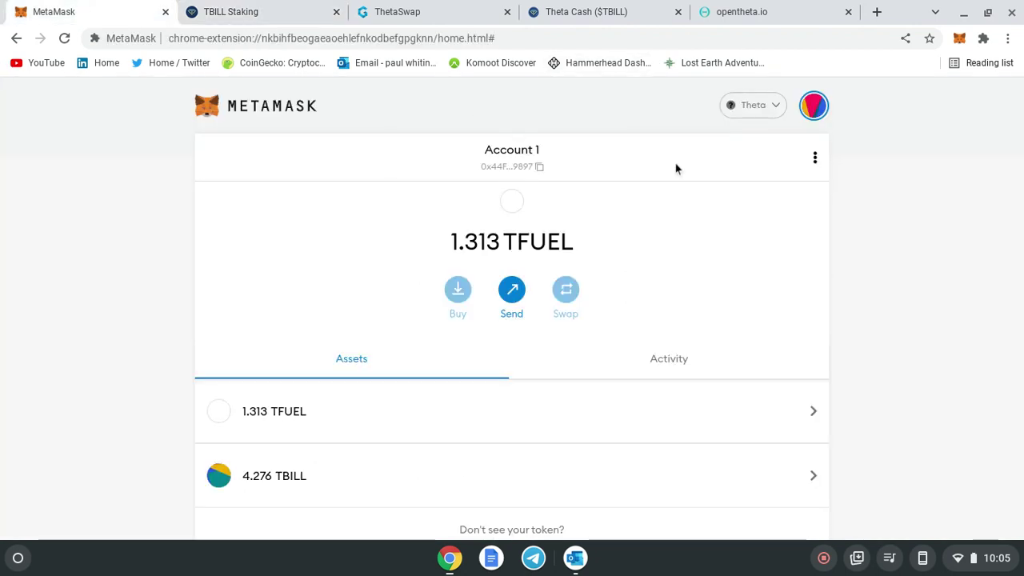
{"action": "left_click", "coordinate": [766, 105]}
{"action": "left_click", "coordinate": [674, 224]}
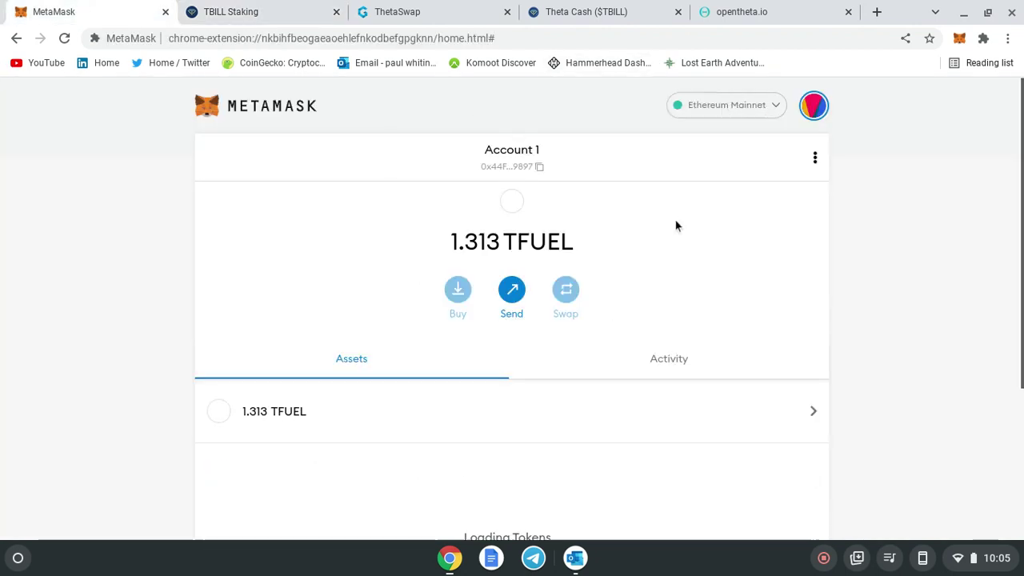
{"action": "left_click", "coordinate": [267, 11]}
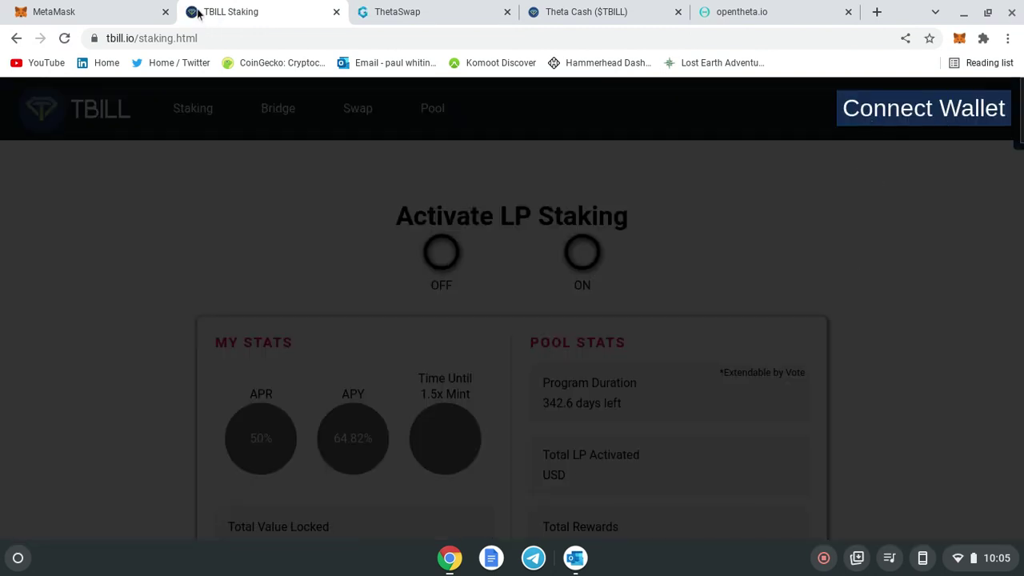
Step: Switch the MetaMask network back to Theta and return to the TBILL staking page
{"action": "left_click", "coordinate": [101, 12]}
{"action": "left_click", "coordinate": [756, 117]}
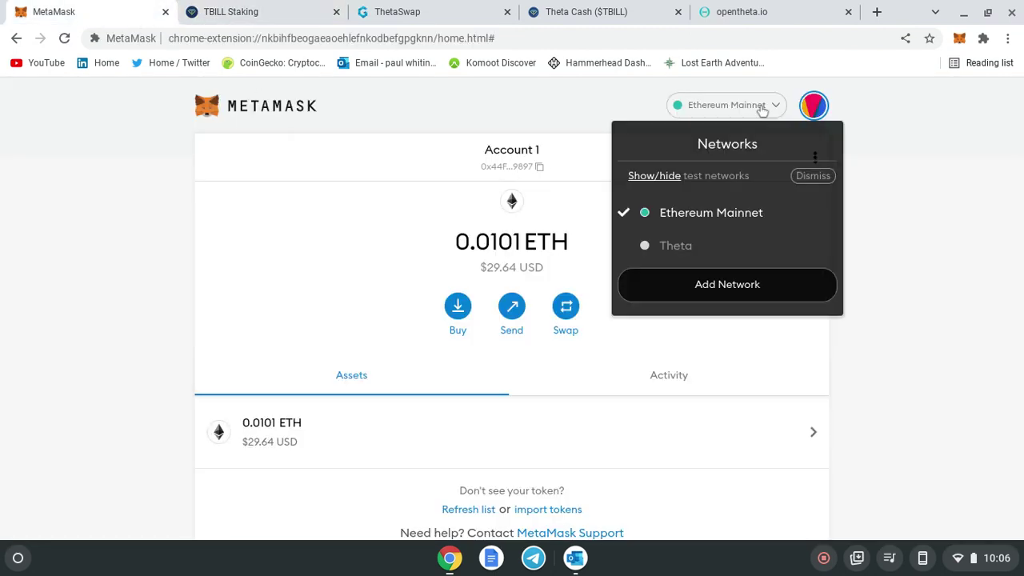
{"action": "left_click", "coordinate": [722, 240]}
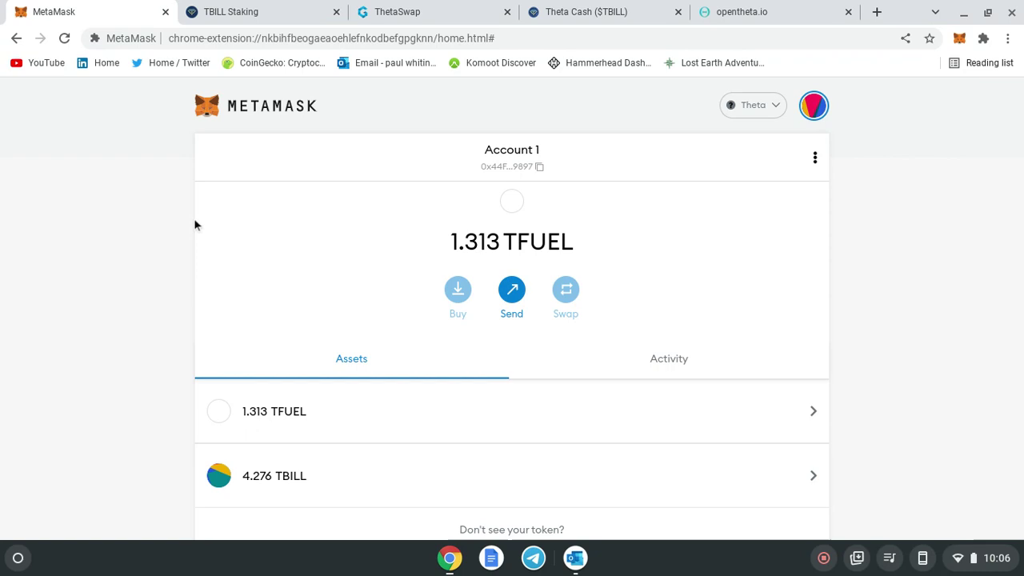
{"action": "left_click", "coordinate": [255, 11]}
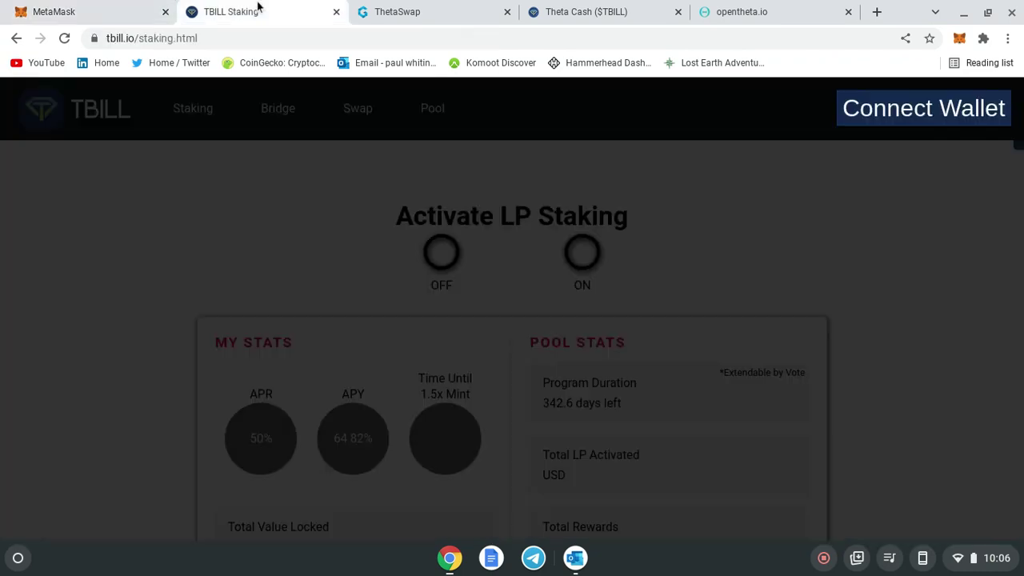
Step: Reconnect the wallet, retry turning LP staking ON, dismiss the failure notice and reload the page
{"action": "left_click", "coordinate": [940, 109]}
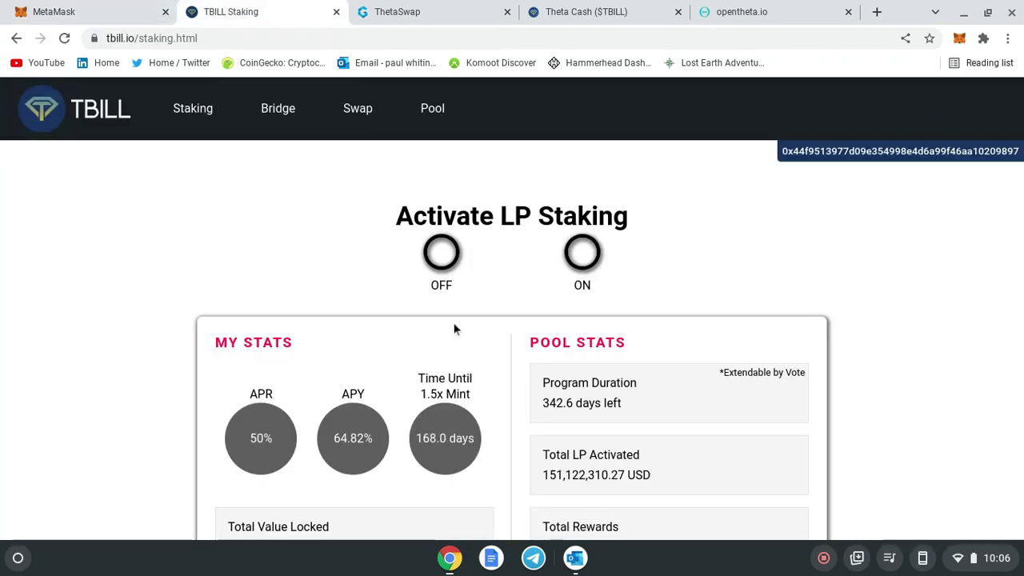
{"action": "scroll", "coordinate": [171, 254], "scroll_direction": "down", "scroll_amount": 3}
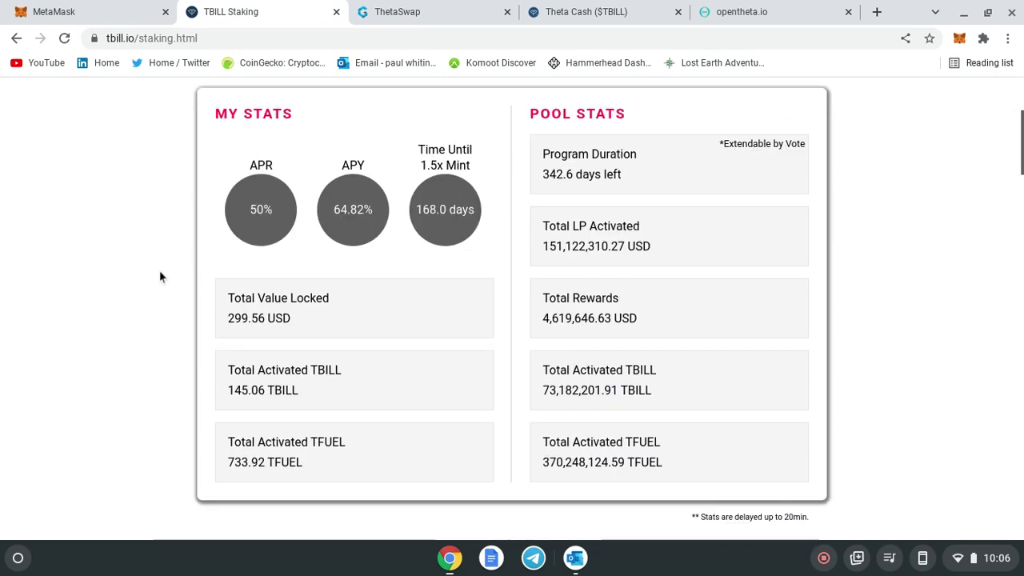
{"action": "scroll", "coordinate": [160, 275], "scroll_direction": "up", "scroll_amount": 2}
{"action": "left_click", "coordinate": [590, 210]}
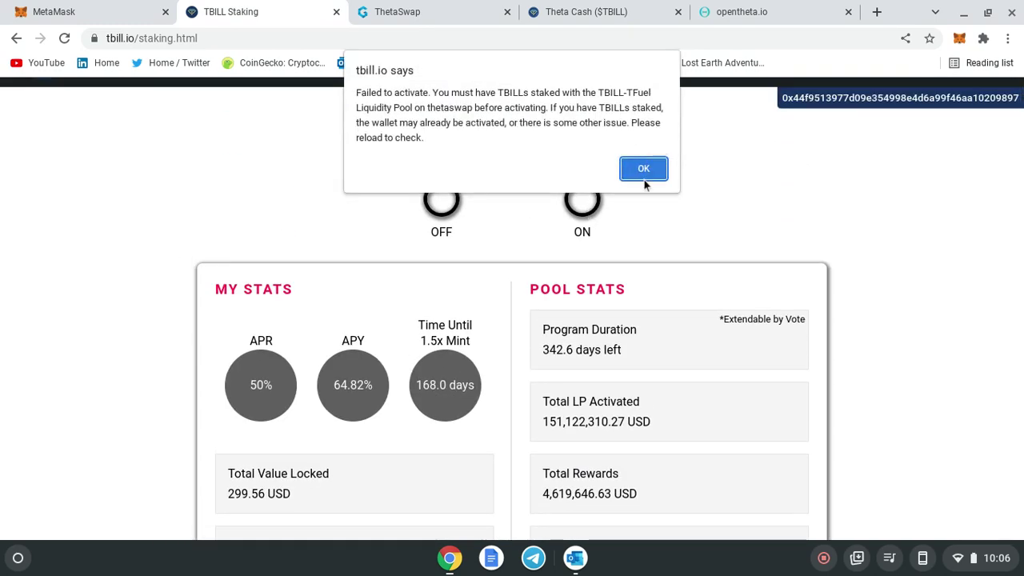
{"action": "left_click", "coordinate": [646, 174]}
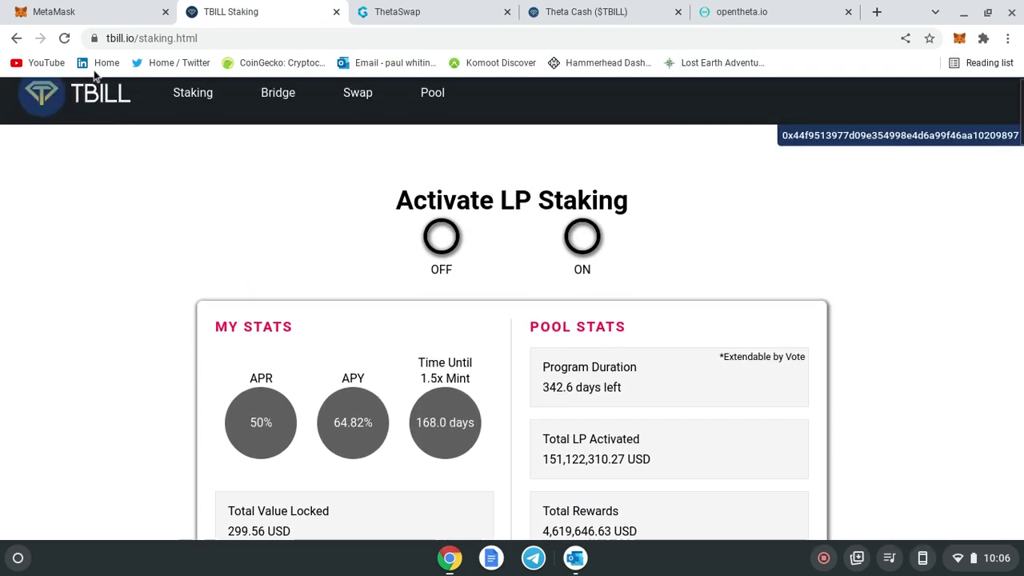
{"action": "left_click", "coordinate": [67, 40]}
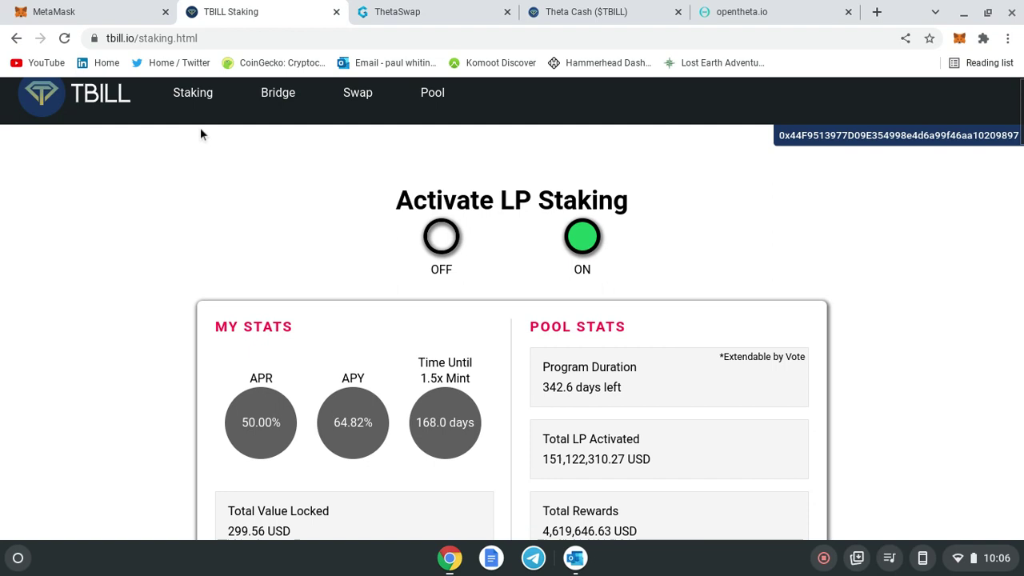
Step: Close the ThetaSwap tab and return to the TBILL staking page
{"action": "left_click", "coordinate": [415, 13]}
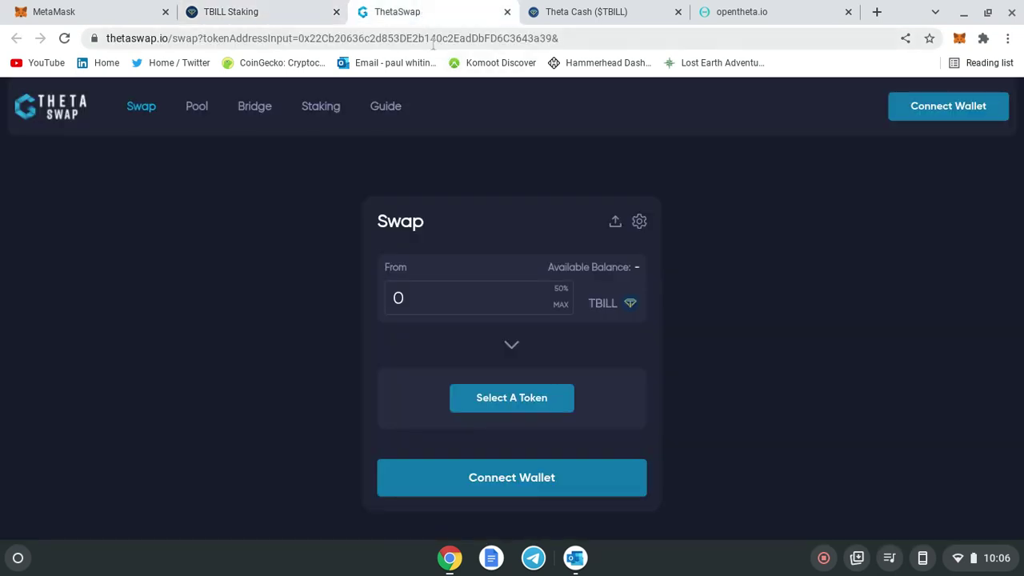
{"action": "left_click", "coordinate": [255, 13]}
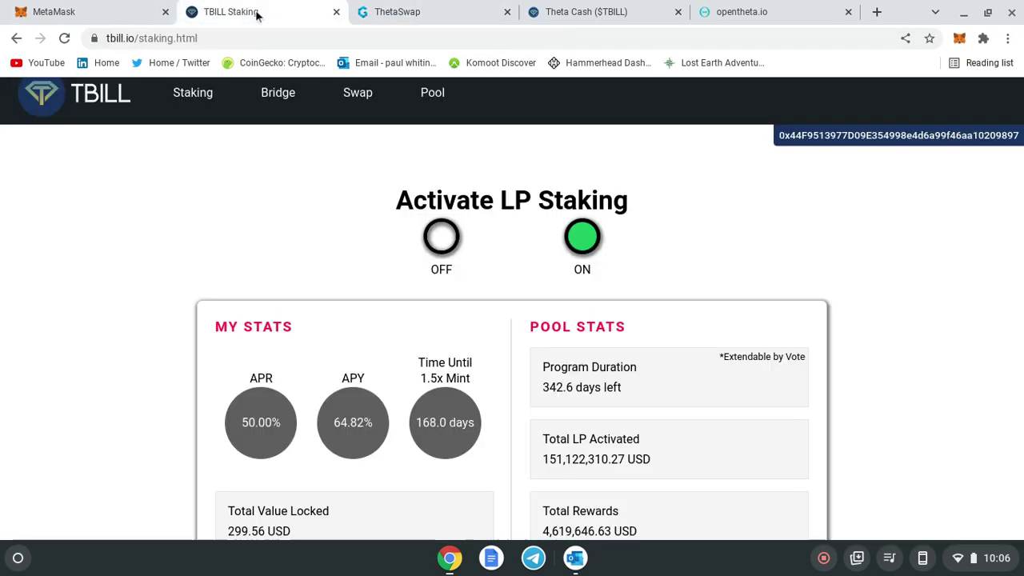
{"action": "left_click", "coordinate": [411, 9]}
{"action": "left_click", "coordinate": [507, 12]}
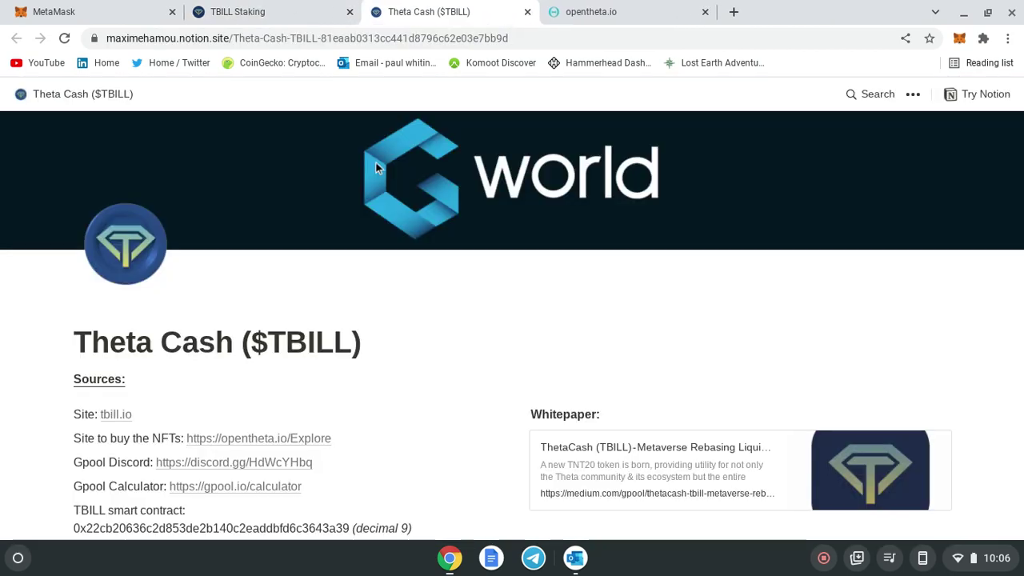
{"action": "left_click", "coordinate": [280, 10]}
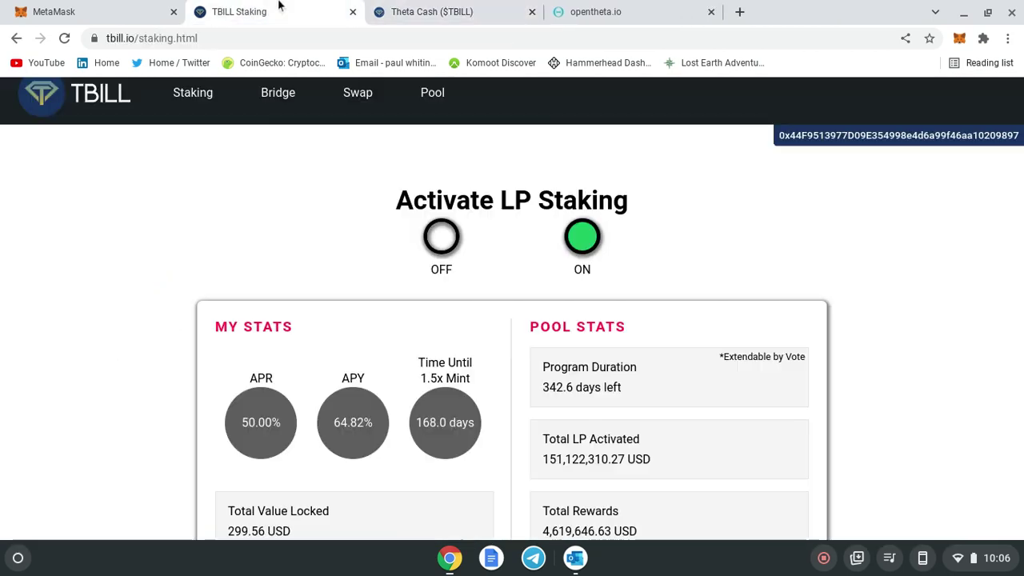
Step: Connect the MetaMask wallet to ThetaSwap's swap page, approving the account in the popup
{"action": "left_click", "coordinate": [364, 96]}
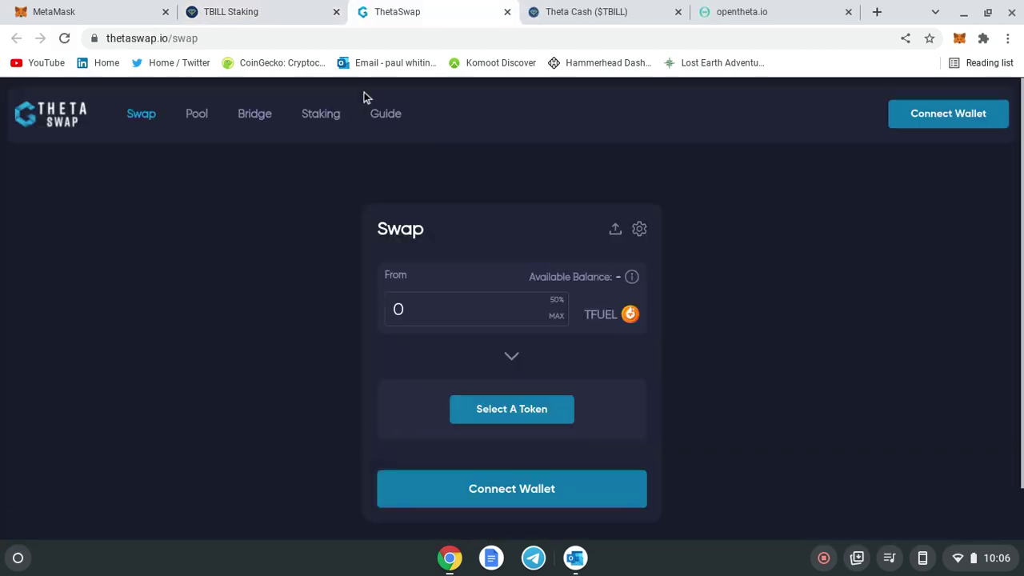
{"action": "left_click", "coordinate": [964, 113]}
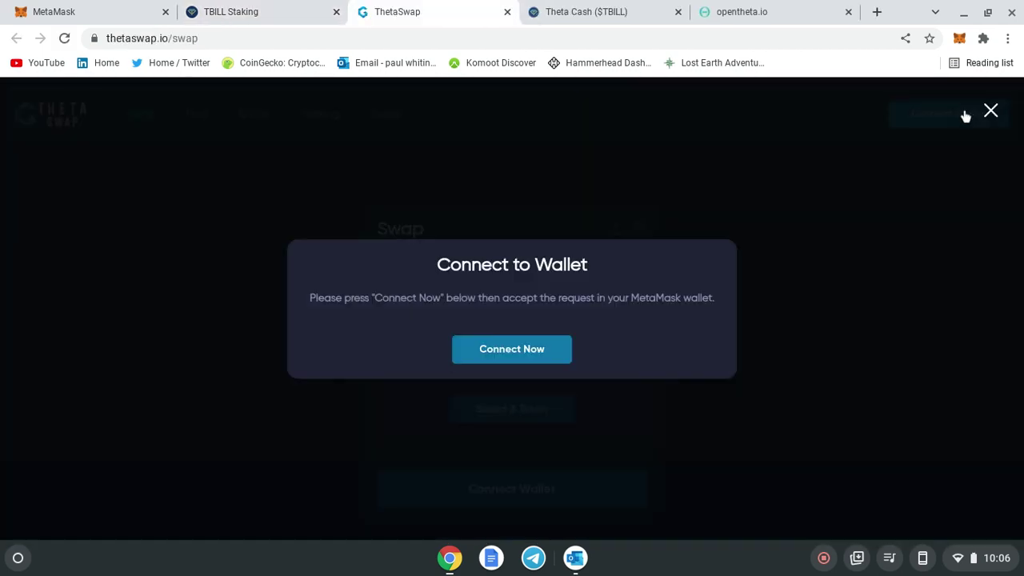
{"action": "left_click", "coordinate": [524, 351]}
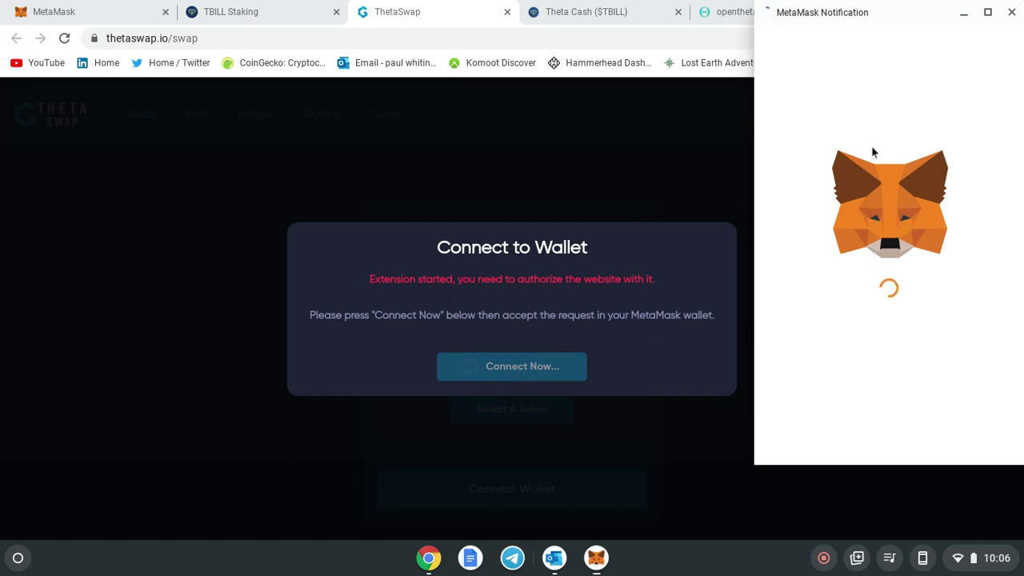
{"action": "left_click", "coordinate": [985, 441]}
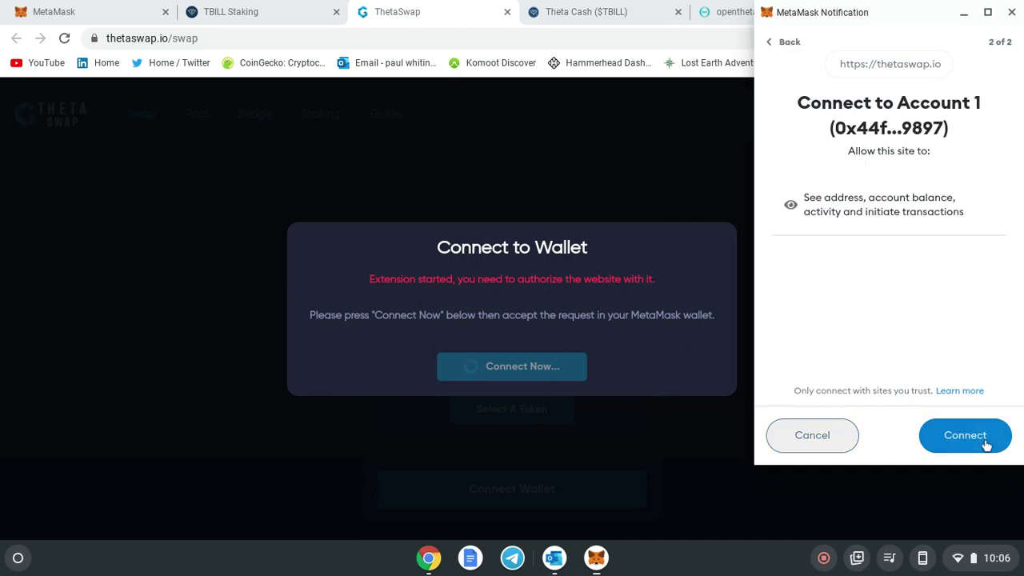
{"action": "left_click", "coordinate": [984, 441]}
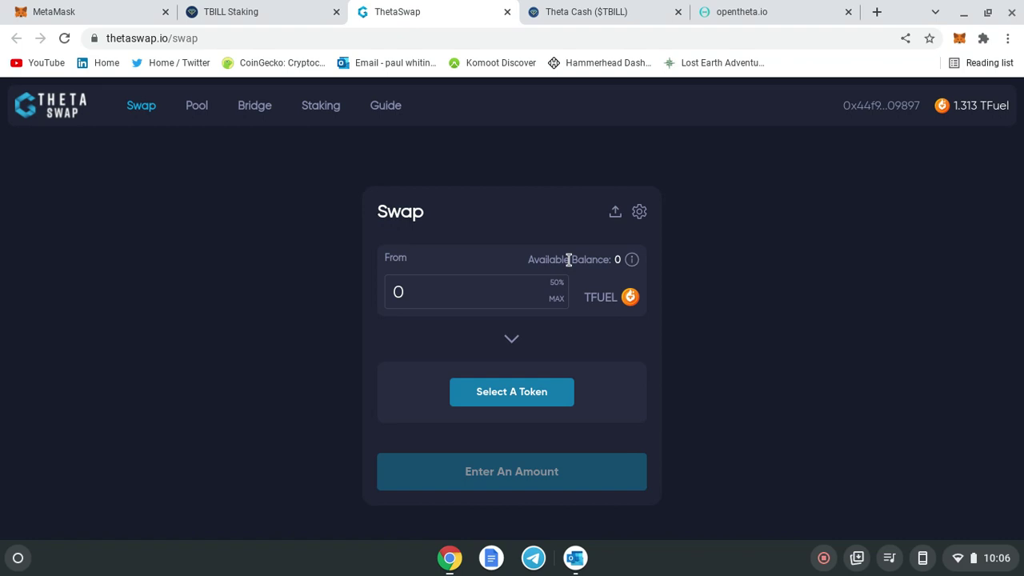
Step: Set up a TBILL to TFUEL swap using 50% of the TBILL balance
{"action": "left_click", "coordinate": [606, 299]}
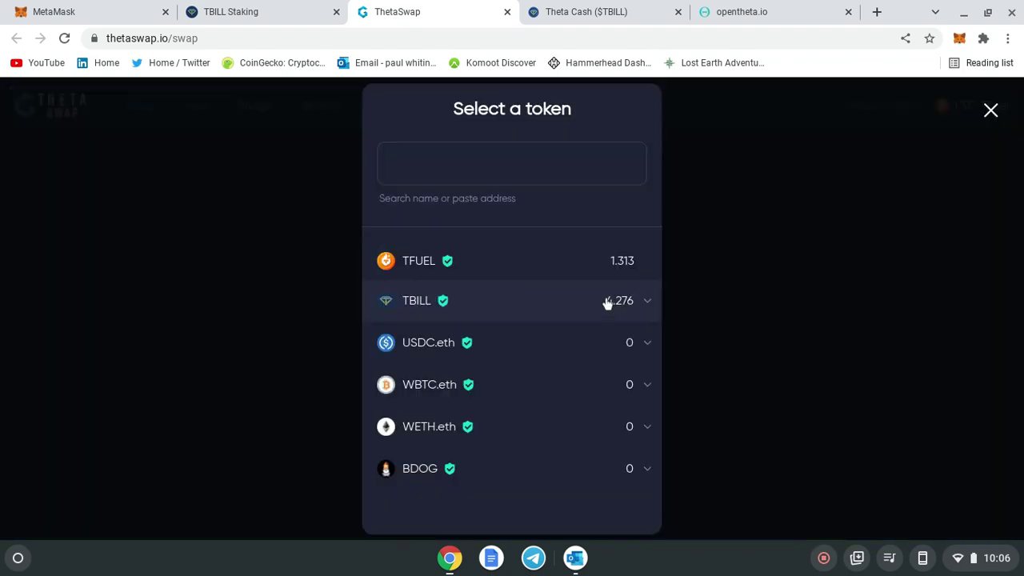
{"action": "left_click", "coordinate": [491, 301]}
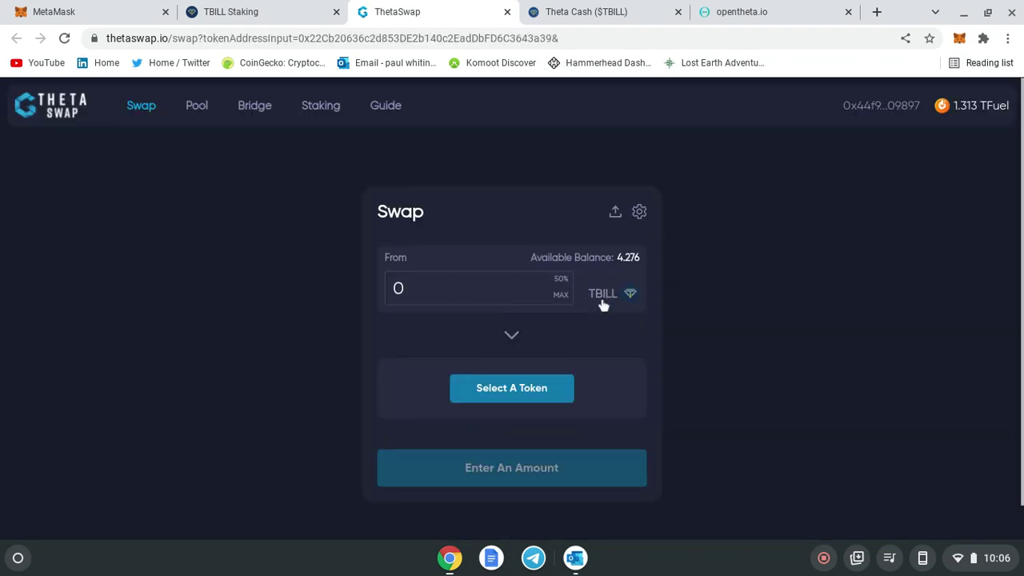
{"action": "left_click", "coordinate": [531, 392]}
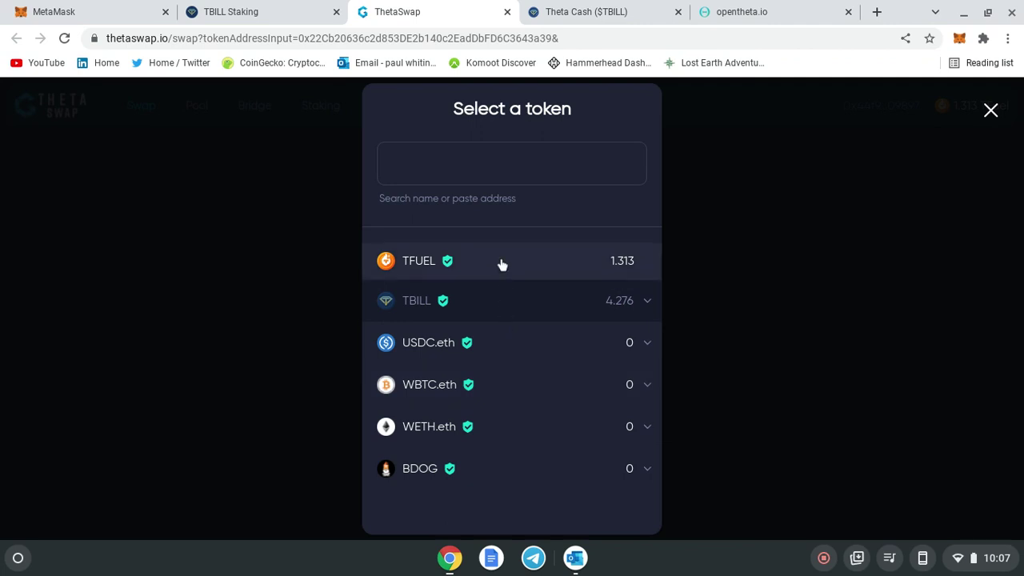
{"action": "left_click", "coordinate": [501, 264]}
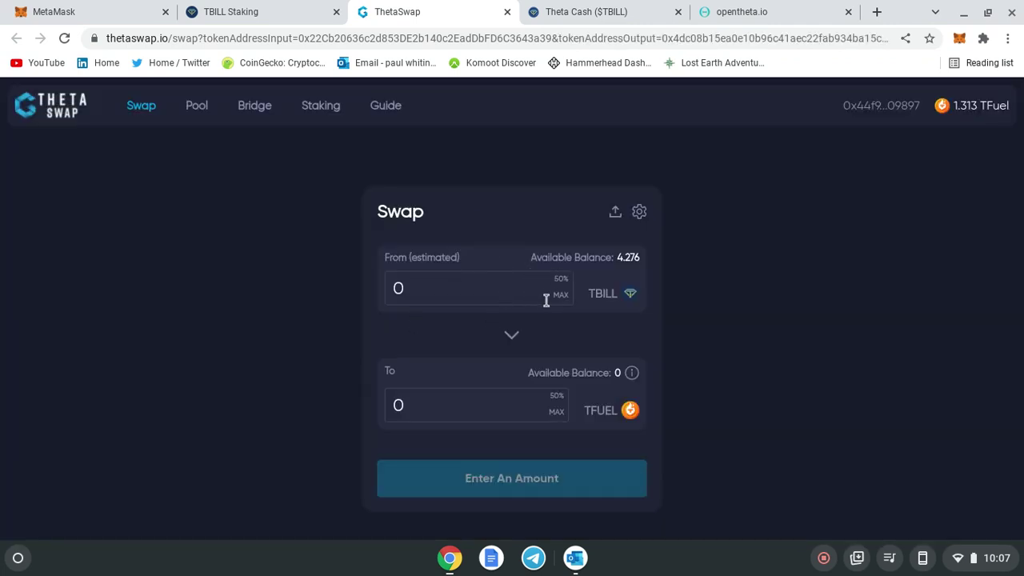
{"action": "left_click", "coordinate": [562, 279]}
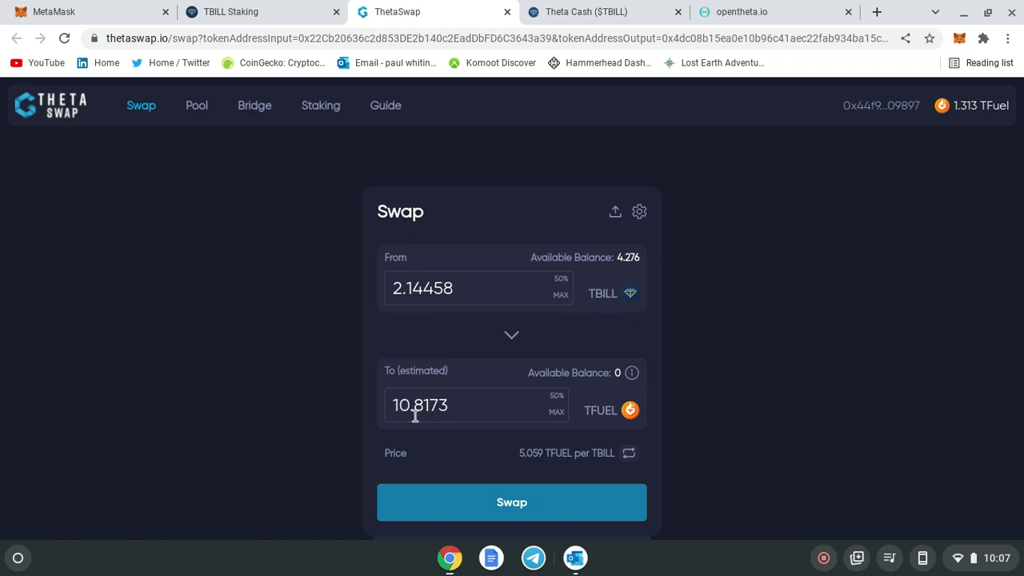
{"action": "scroll", "coordinate": [296, 340], "scroll_direction": "down", "scroll_amount": 1}
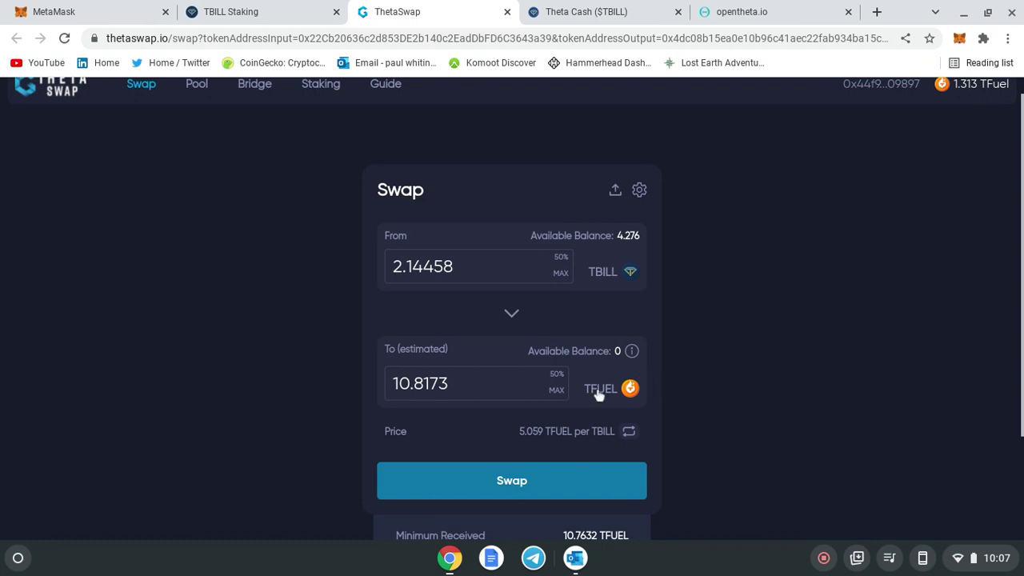
Step: Confirm the 2.14458 TBILL for 10.8173 TFUEL swap in ThetaSwap and MetaMask, then view Pool
{"action": "left_click", "coordinate": [510, 480]}
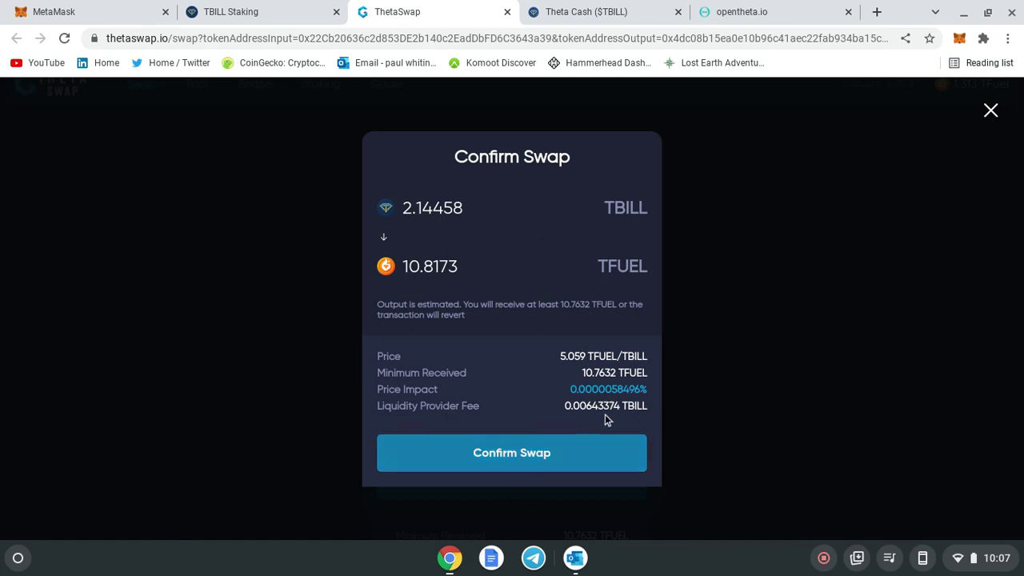
{"action": "left_click", "coordinate": [560, 461]}
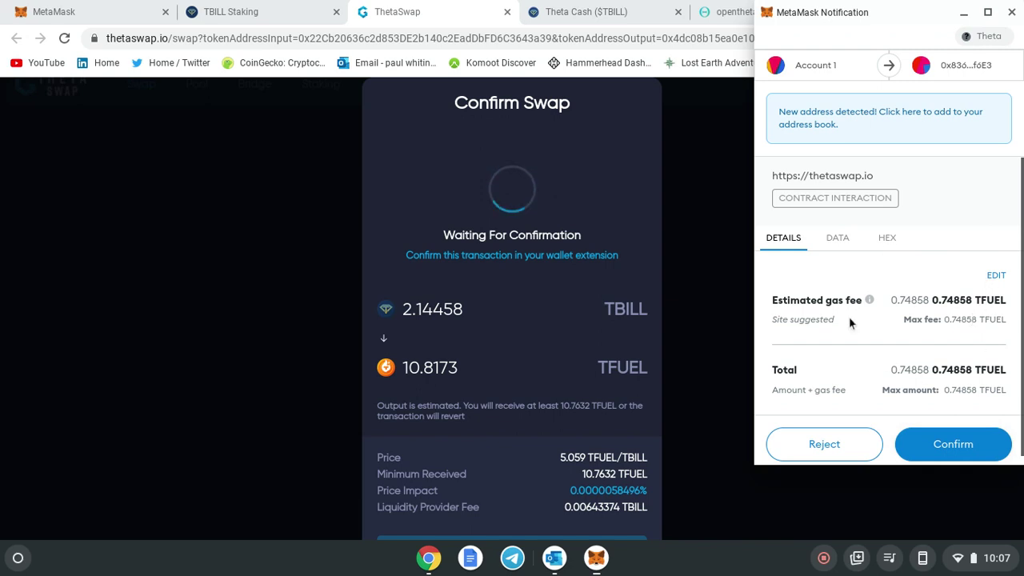
{"action": "left_click", "coordinate": [953, 450]}
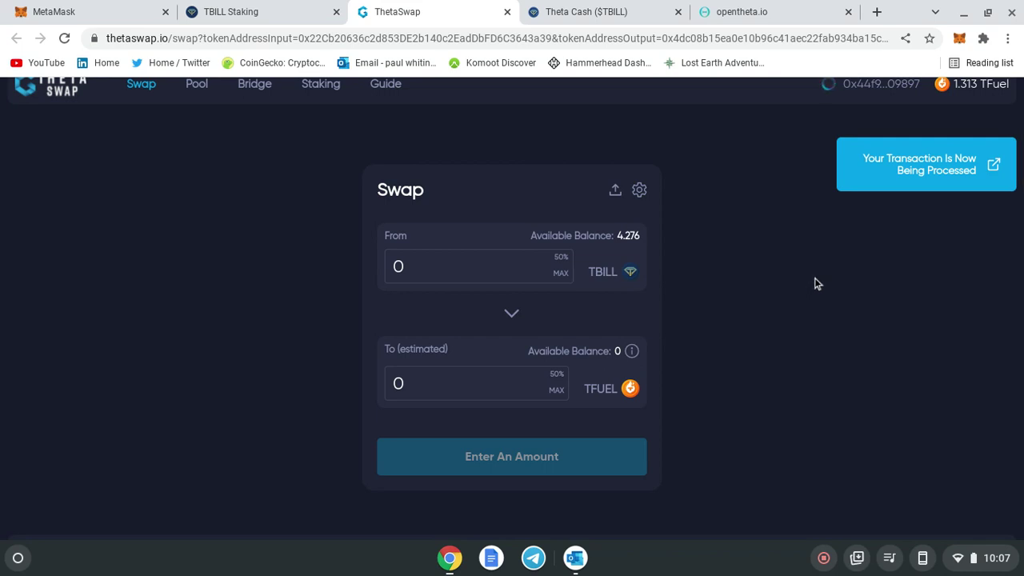
{"action": "scroll", "coordinate": [814, 278], "scroll_direction": "up", "scroll_amount": 1}
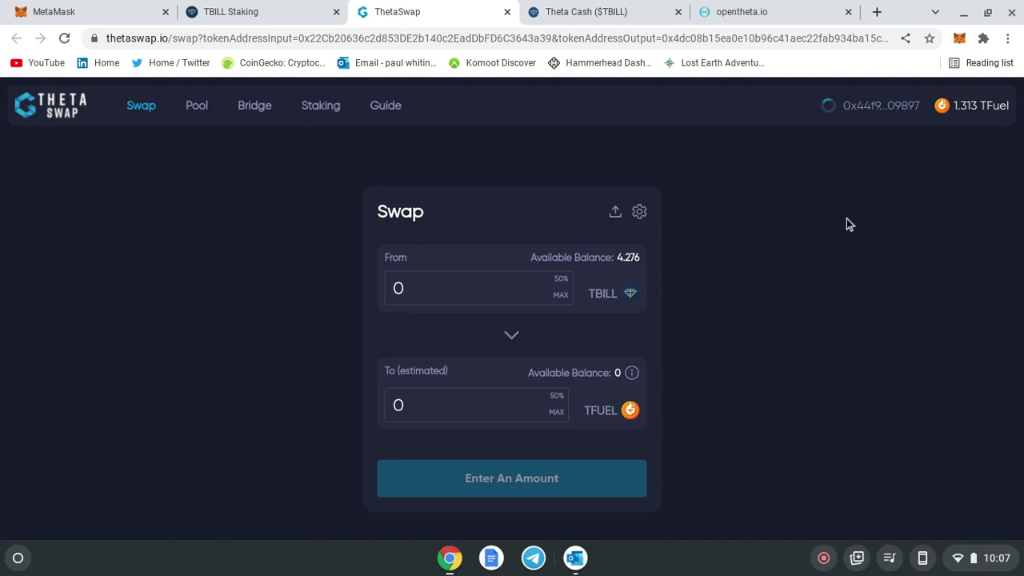
{"action": "left_click", "coordinate": [197, 107]}
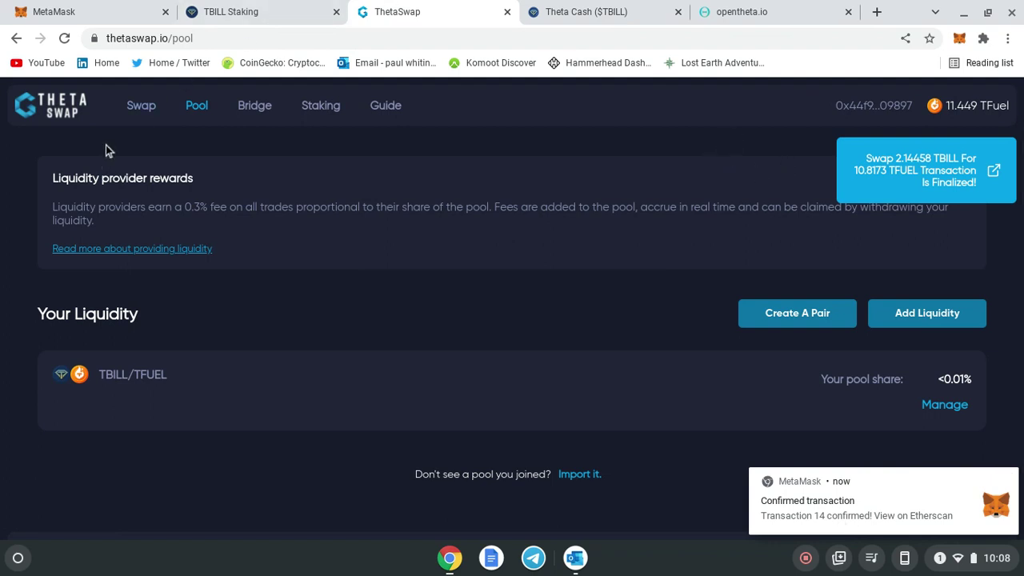
Step: Return to ThetaSwap's Swap page, now offering TFUEL with a 9.45 available balance
{"action": "left_click", "coordinate": [134, 111]}
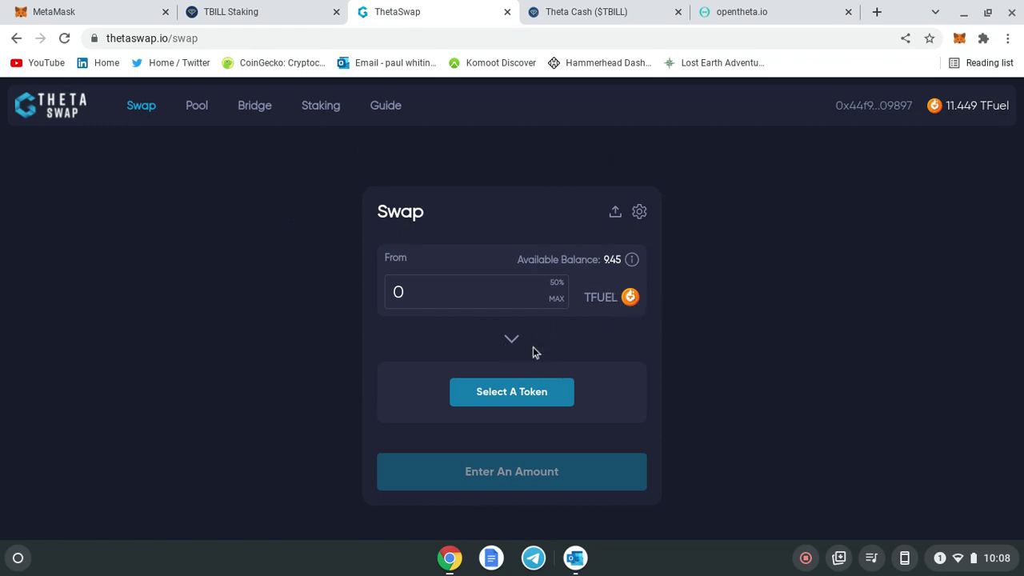
Step: Choose TBILL as the token to receive and enter 50% of the TFUEL balance
{"action": "left_click", "coordinate": [521, 387]}
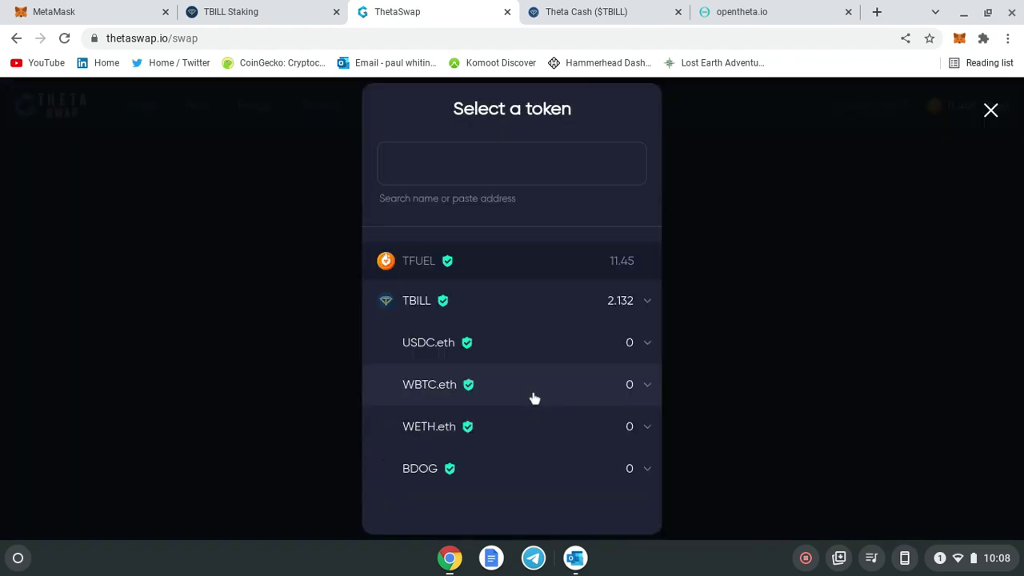
{"action": "left_click", "coordinate": [514, 298]}
{"action": "left_click", "coordinate": [556, 282]}
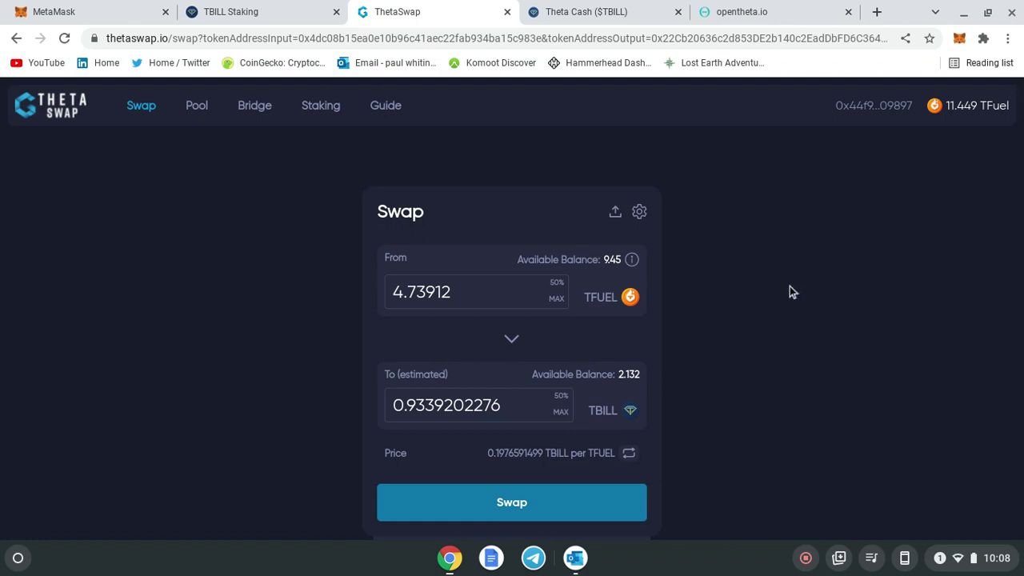
Step: From the Pool overview, open the TFUEL/TBILL position's details, showing pool share and pooled tokens
{"action": "left_click", "coordinate": [197, 109]}
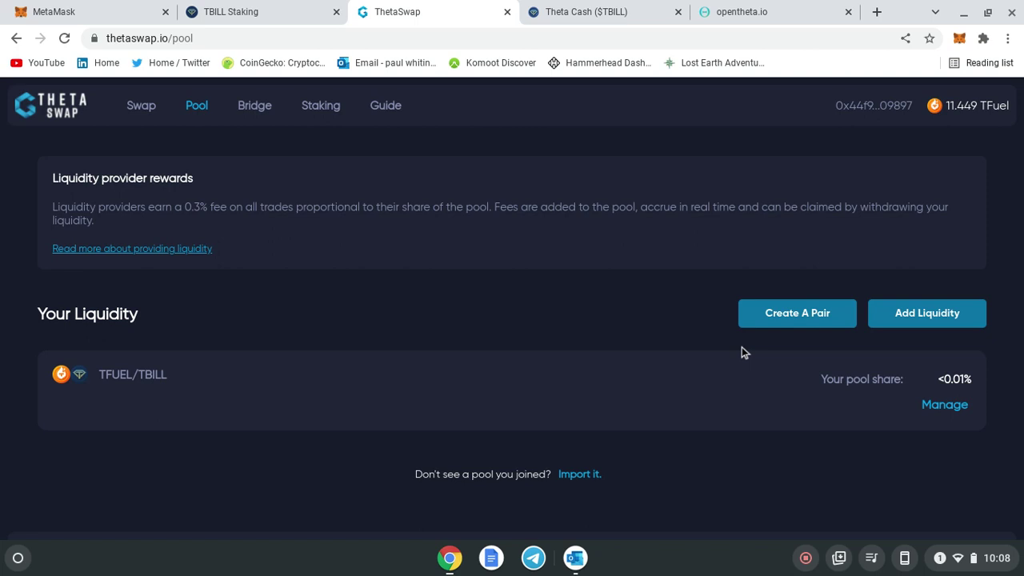
{"action": "left_click", "coordinate": [763, 320]}
{"action": "scroll", "coordinate": [744, 376], "scroll_direction": "down", "scroll_amount": 1}
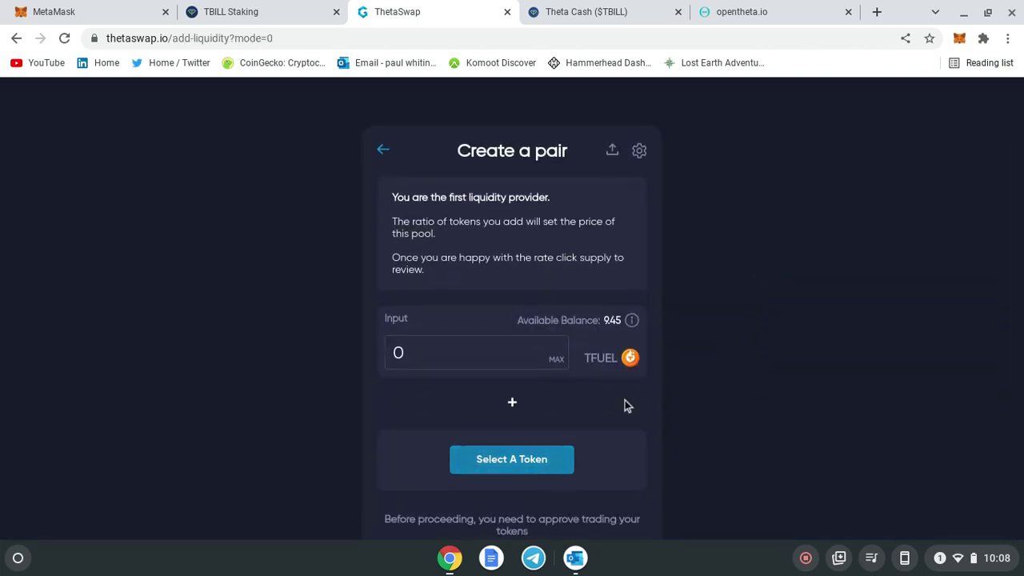
{"action": "left_click", "coordinate": [383, 156]}
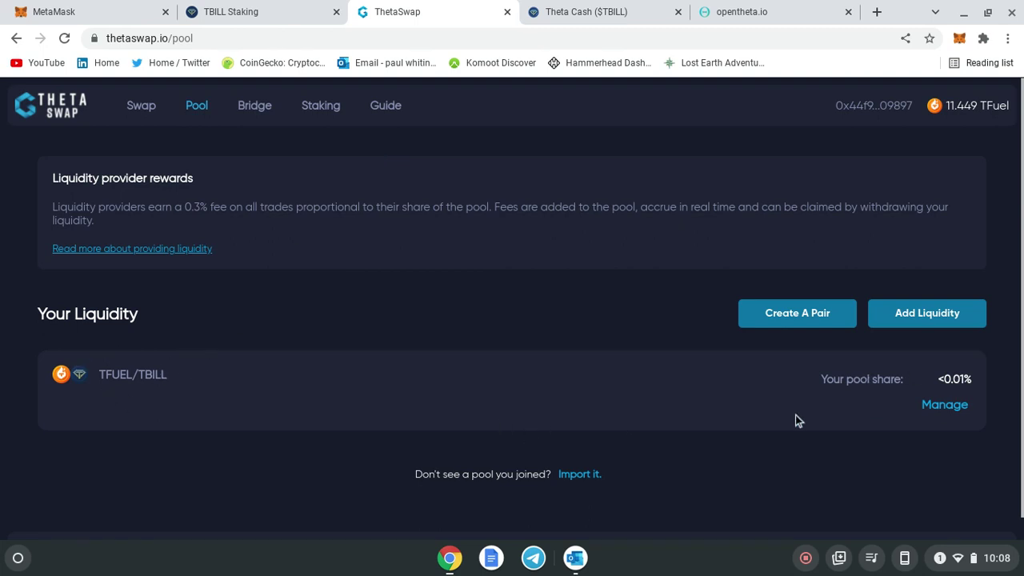
{"action": "left_click", "coordinate": [940, 410]}
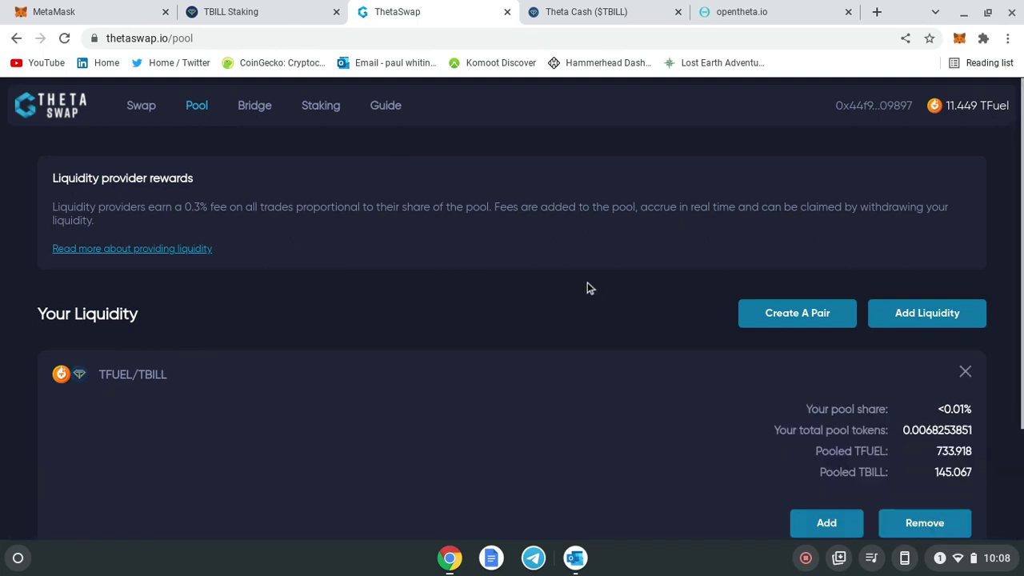
{"action": "scroll", "coordinate": [841, 506], "scroll_direction": "down", "scroll_amount": 1}
Step: Supply the full TFUEL balance to the TFUEL/TBILL pool (9.4498 TFUEL, 1.86786 TBILL) and confirm
{"action": "left_click", "coordinate": [826, 491]}
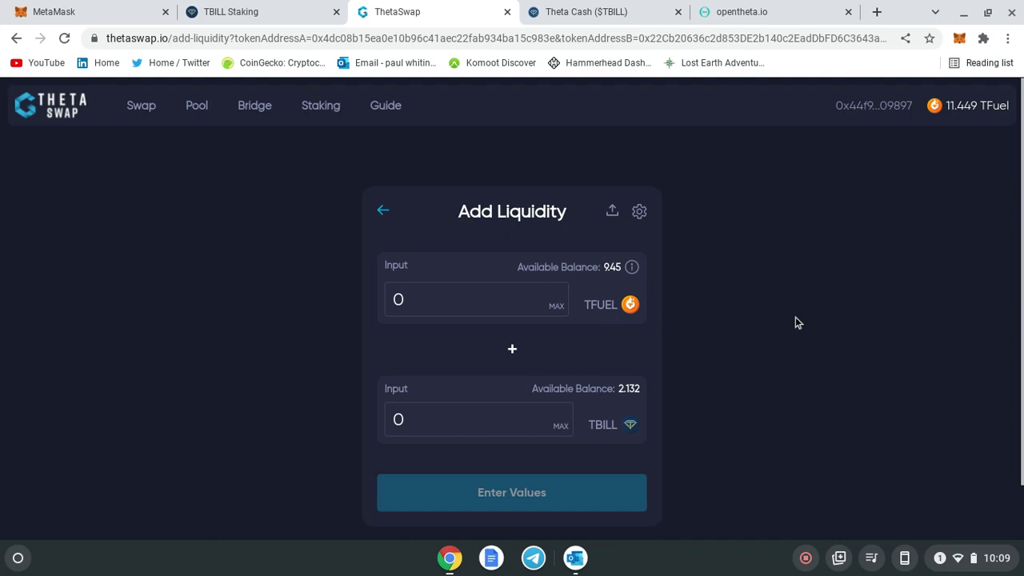
{"action": "left_click", "coordinate": [553, 313]}
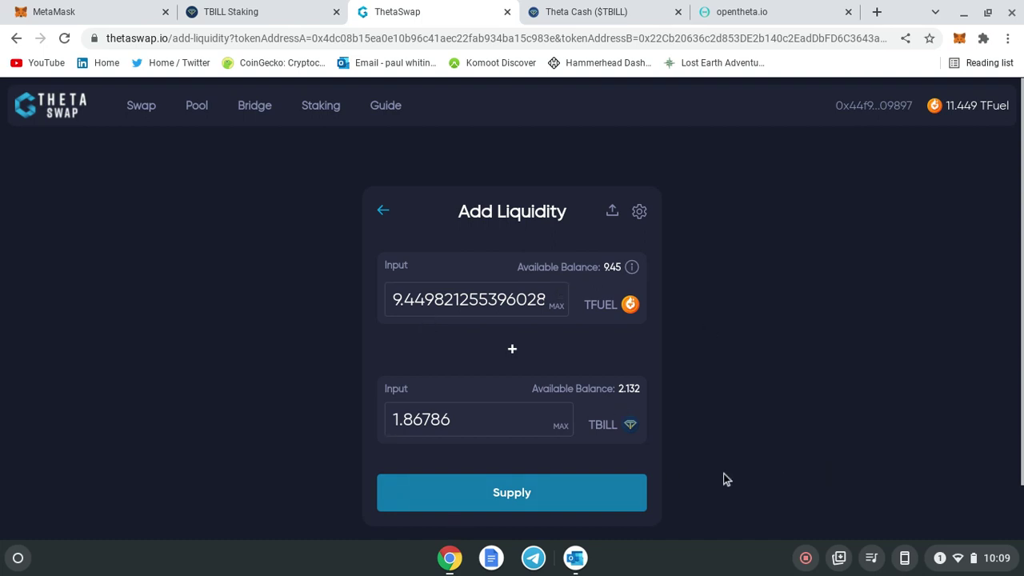
{"action": "left_click", "coordinate": [581, 489]}
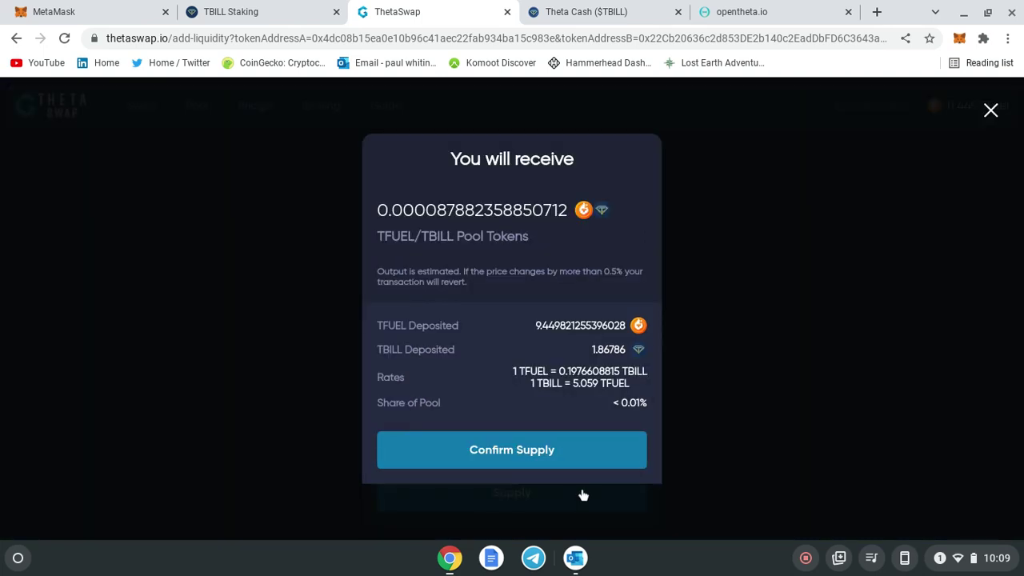
{"action": "left_click", "coordinate": [548, 456]}
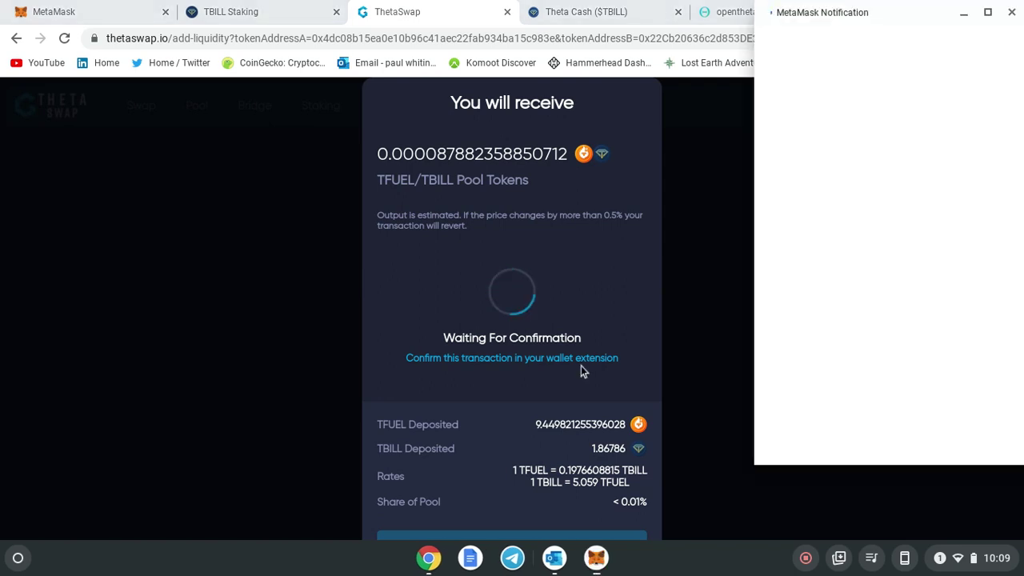
Step: Approve the liquidity transaction in the wallet, then go to tbill.io's Activate LP Staking page
{"action": "scroll", "coordinate": [679, 317], "scroll_direction": "down", "scroll_amount": 1}
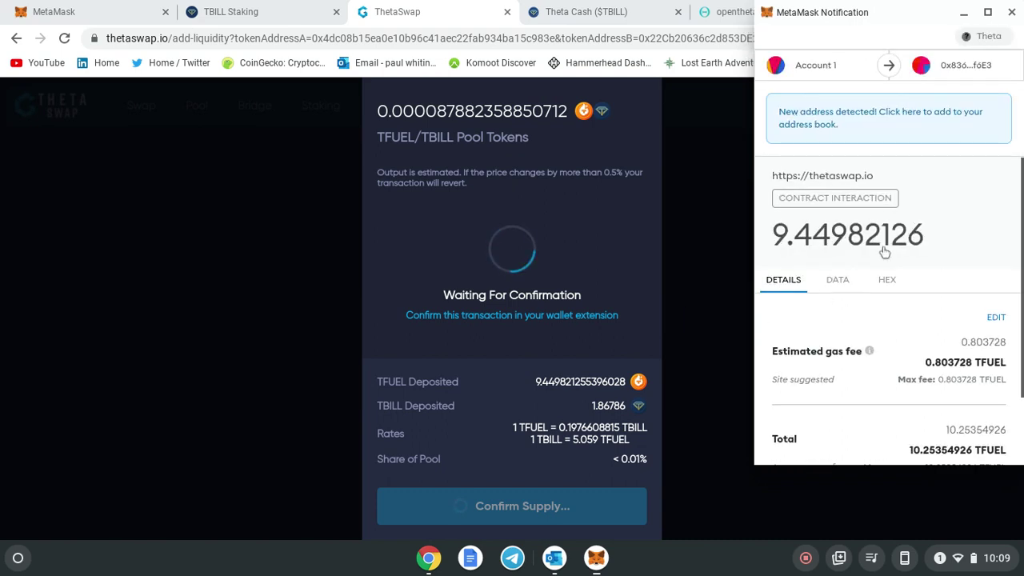
{"action": "scroll", "coordinate": [937, 244], "scroll_direction": "down", "scroll_amount": 2}
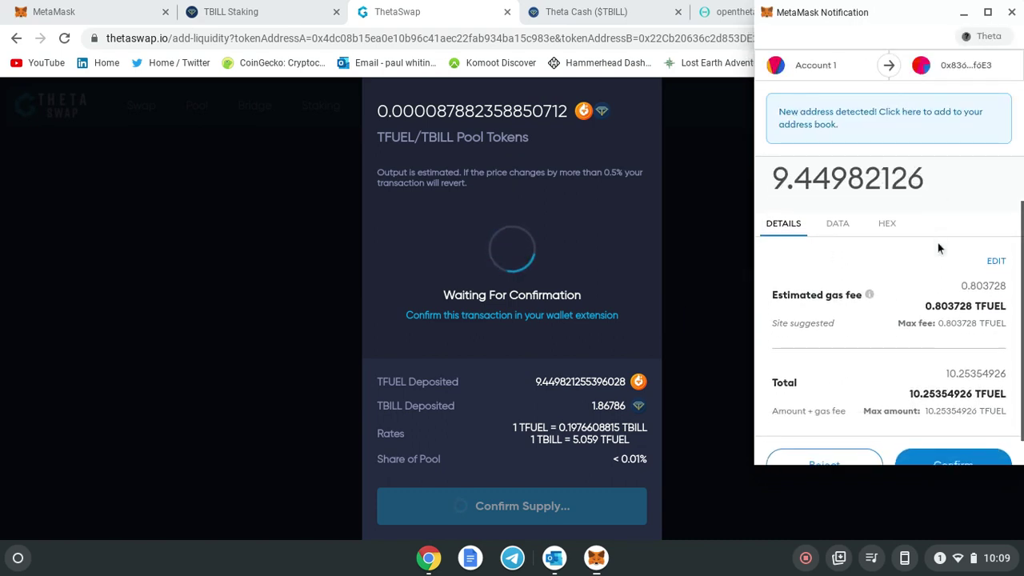
{"action": "scroll", "coordinate": [937, 242], "scroll_direction": "down", "scroll_amount": 1}
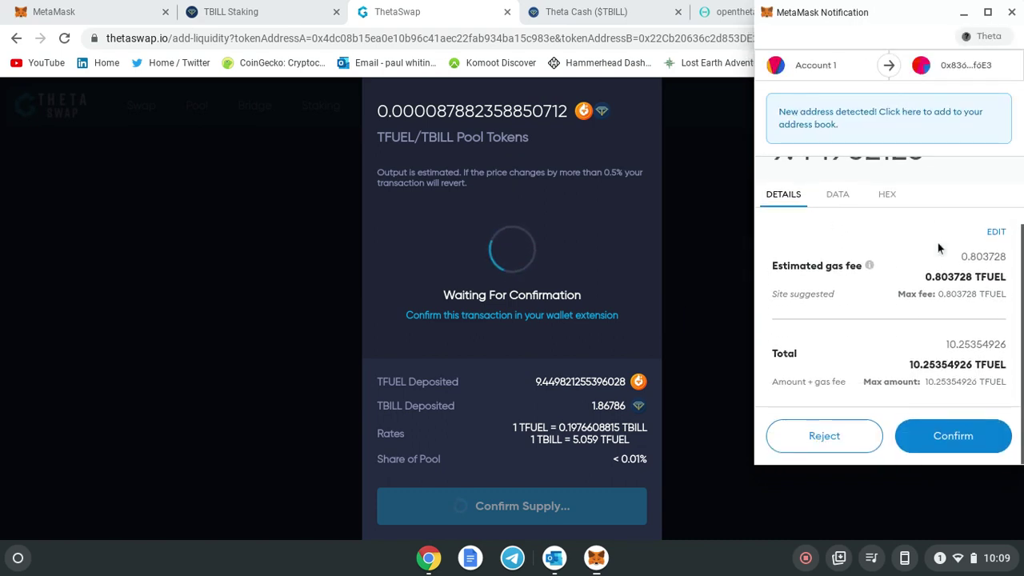
{"action": "left_click", "coordinate": [959, 439]}
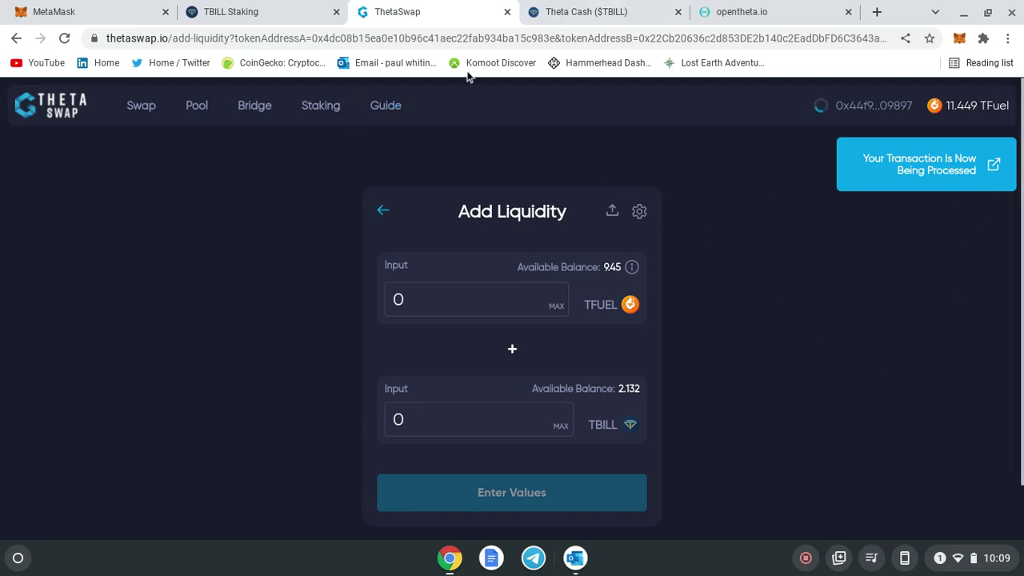
{"action": "left_click", "coordinate": [320, 115]}
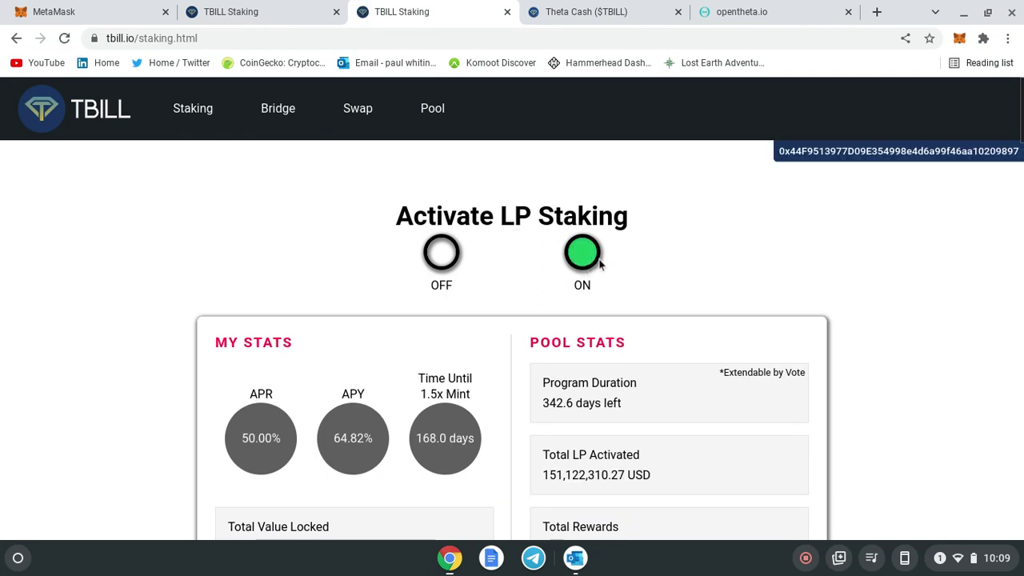
Step: Reload tbill.io staking so LP staking shows ON with refreshed stats, and dismiss the confirmation notice
{"action": "scroll", "coordinate": [590, 391], "scroll_direction": "down", "scroll_amount": 3}
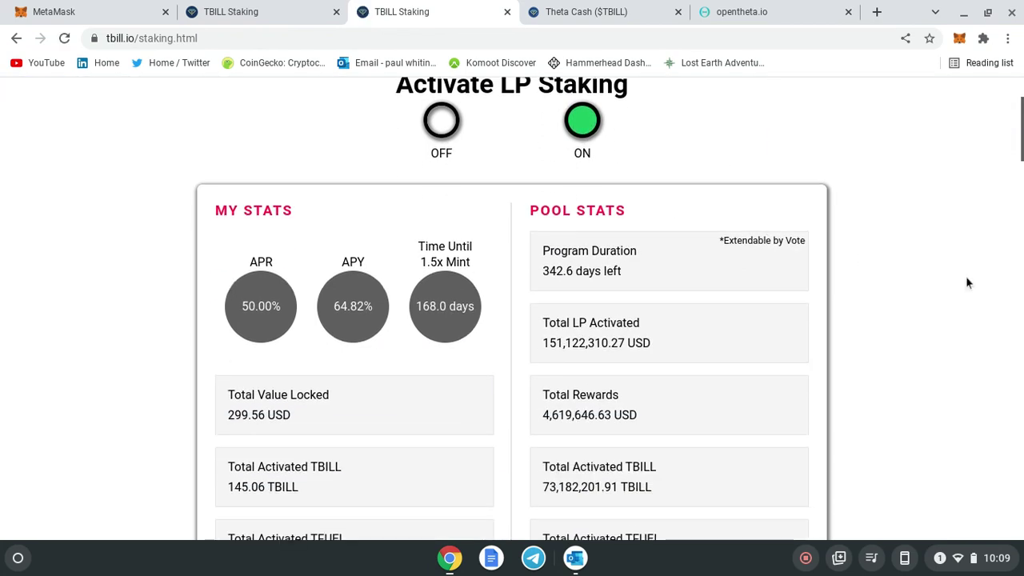
{"action": "left_click", "coordinate": [64, 38]}
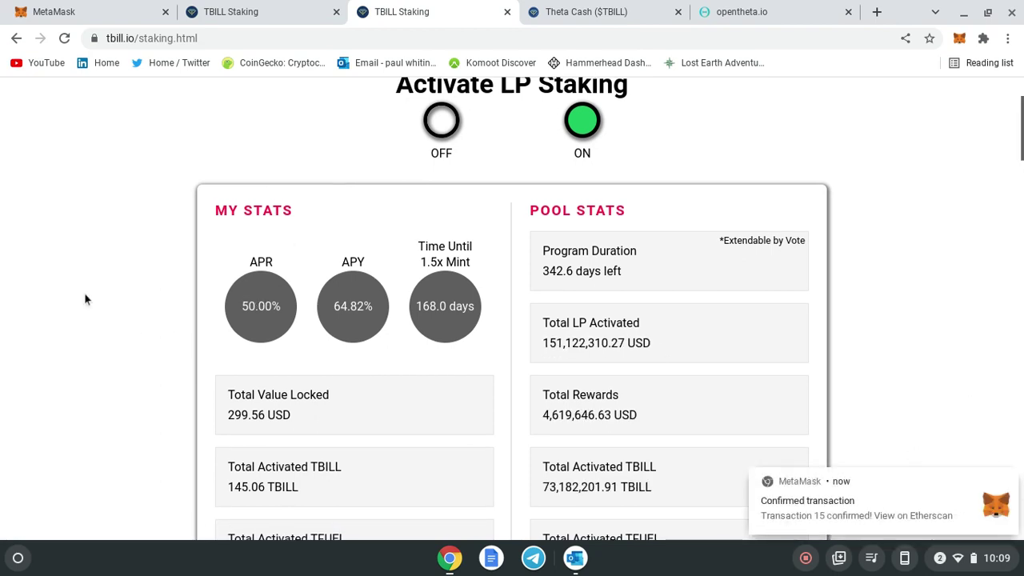
{"action": "scroll", "coordinate": [234, 134], "scroll_direction": "down", "scroll_amount": 1}
{"action": "scroll", "coordinate": [296, 330], "scroll_direction": "down", "scroll_amount": 1}
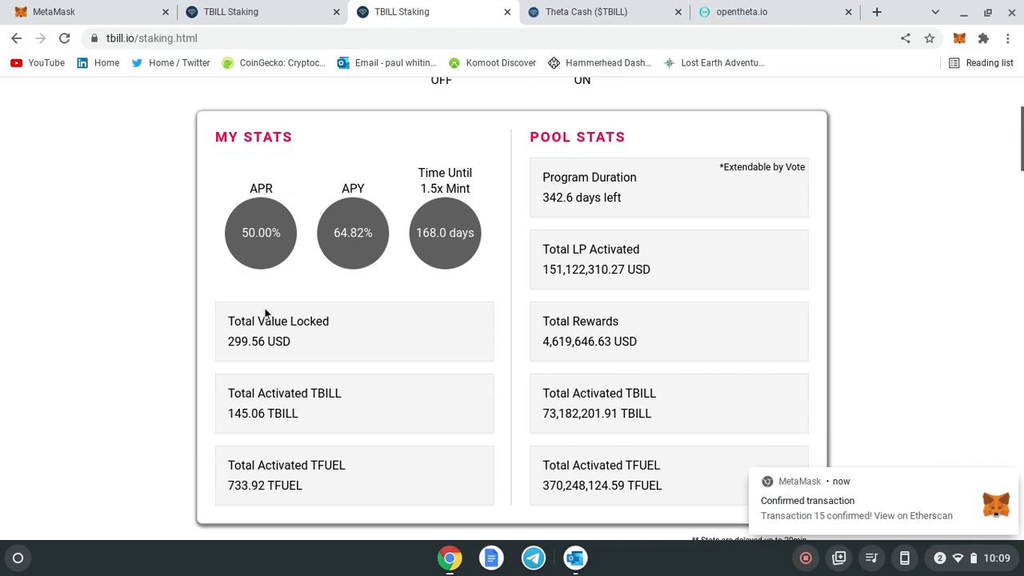
{"action": "left_click", "coordinate": [1009, 477]}
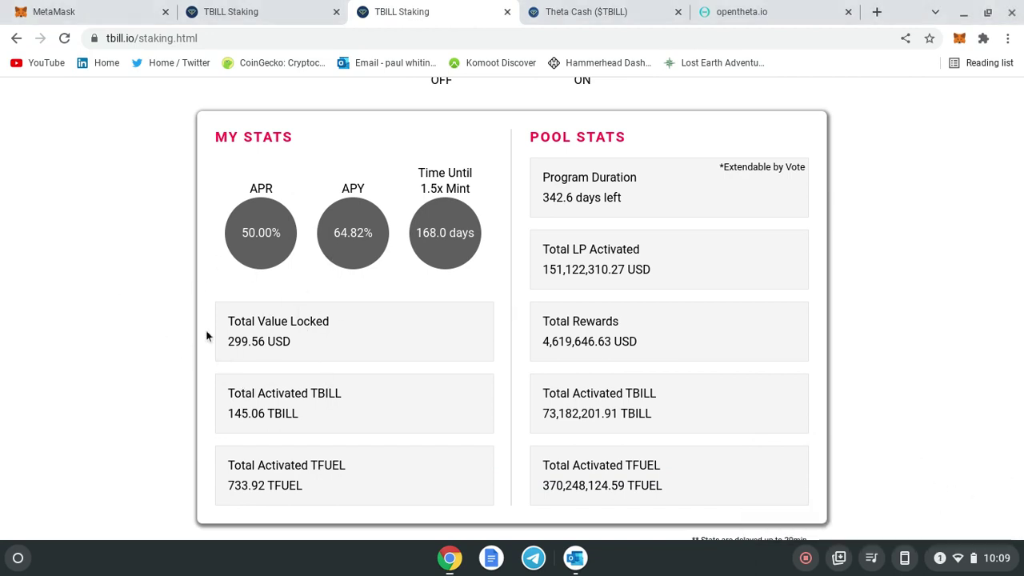
{"action": "scroll", "coordinate": [240, 400], "scroll_direction": "down", "scroll_amount": 1}
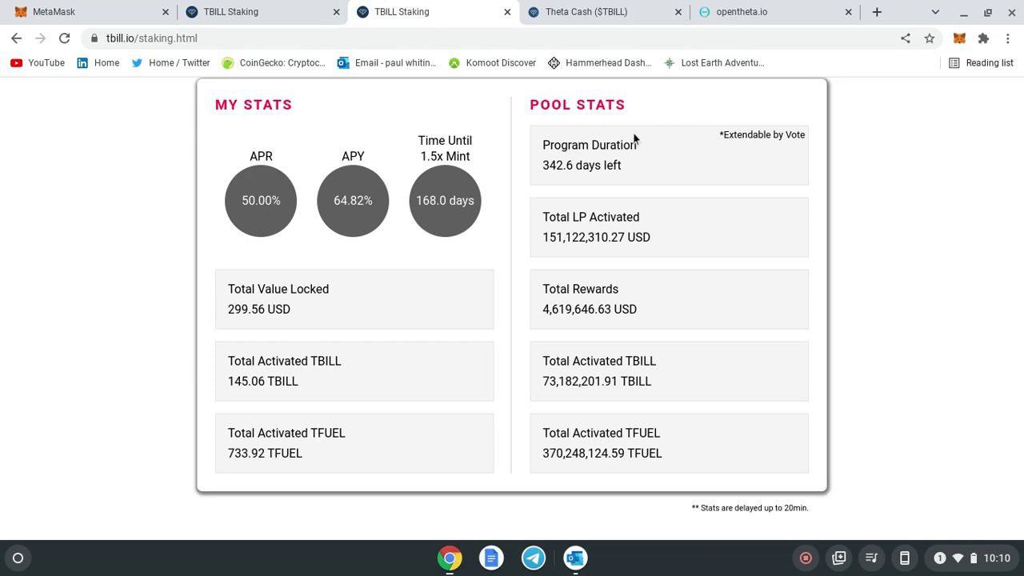
{"action": "scroll", "coordinate": [548, 226], "scroll_direction": "down", "scroll_amount": 4}
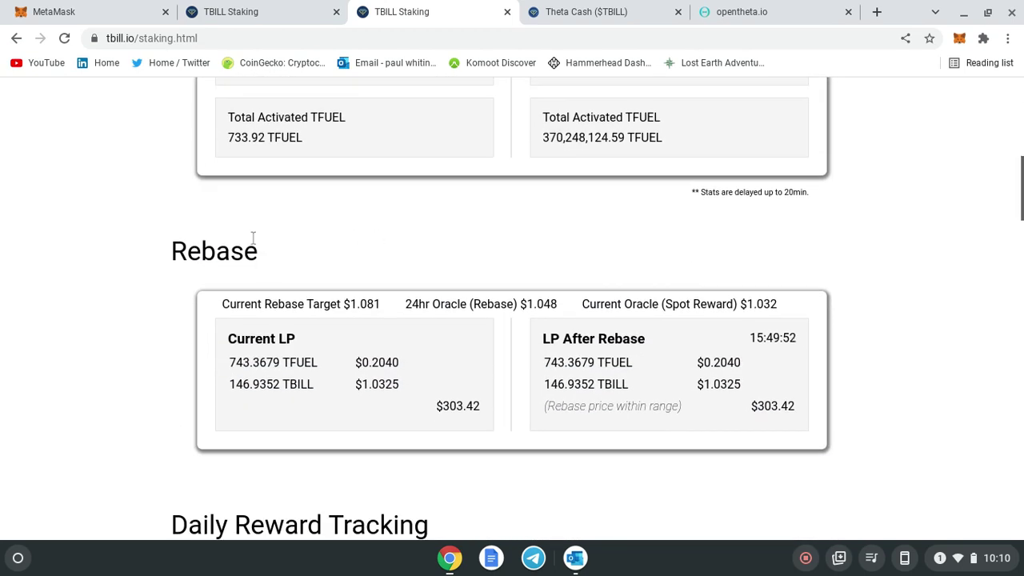
Step: Page the Daily Reward Tracking table back three times to the 04:40–03:40 rows
{"action": "scroll", "coordinate": [325, 221], "scroll_direction": "down", "scroll_amount": 1}
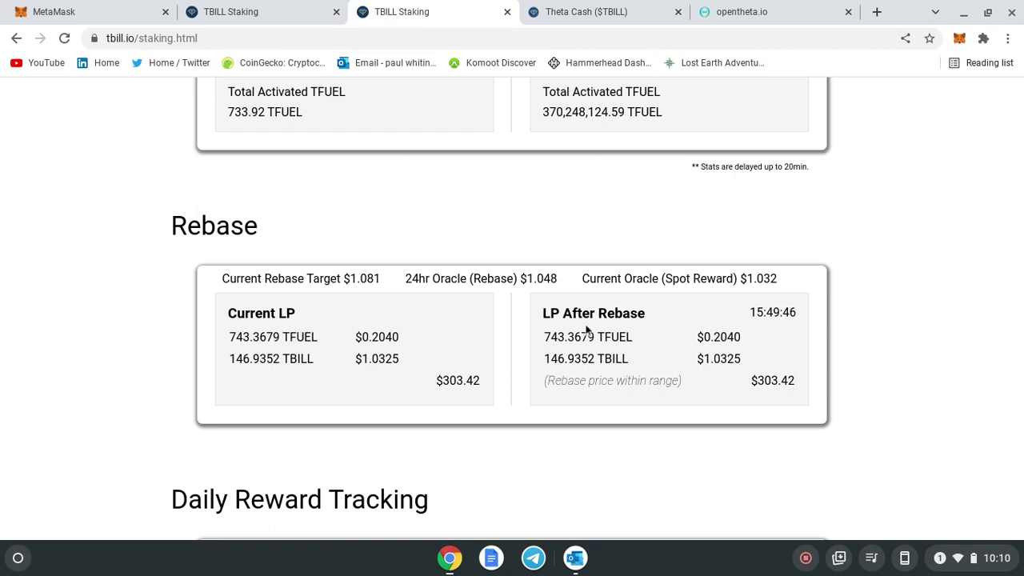
{"action": "scroll", "coordinate": [432, 333], "scroll_direction": "down", "scroll_amount": 3}
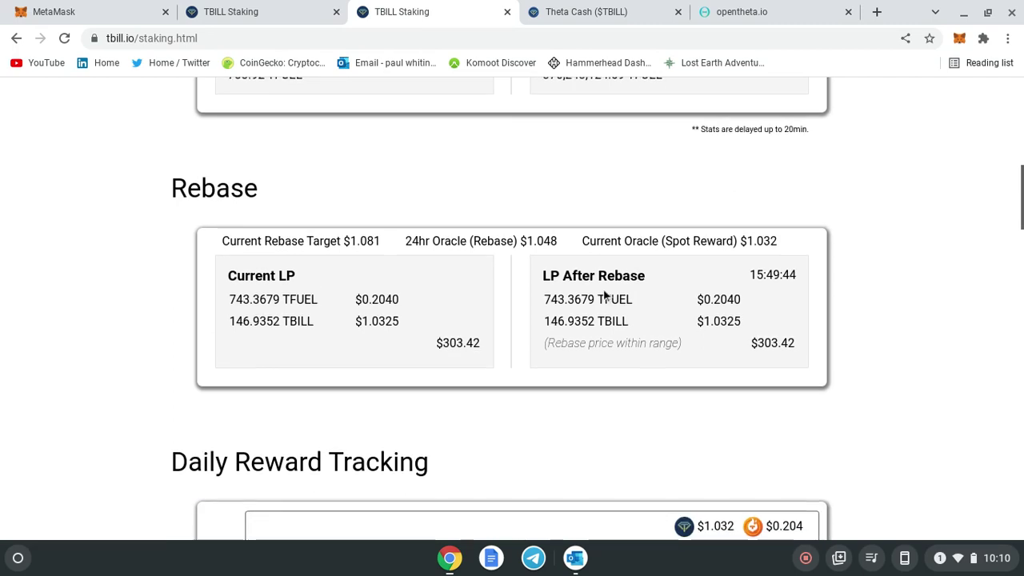
{"action": "scroll", "coordinate": [439, 320], "scroll_direction": "down", "scroll_amount": 2}
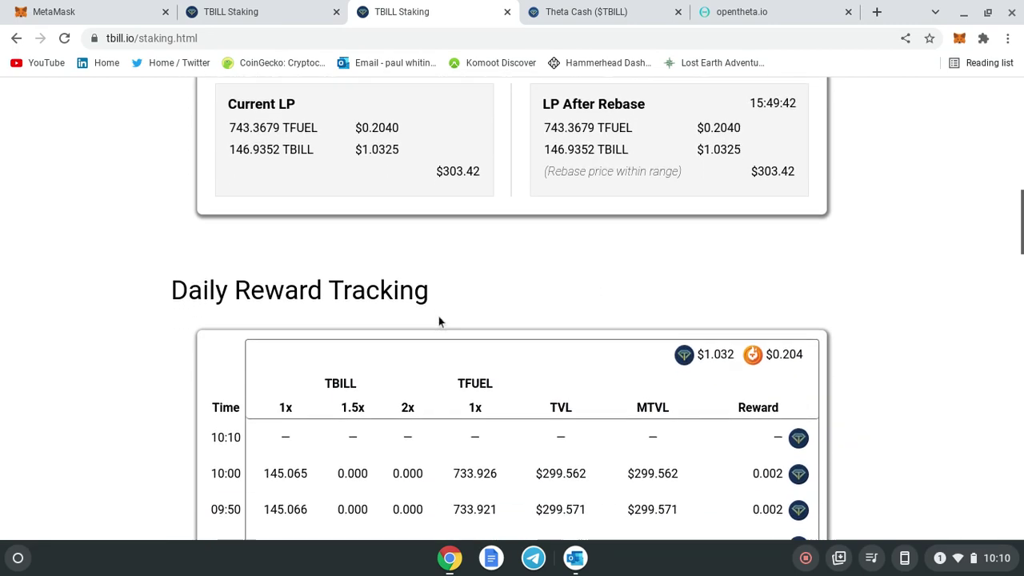
{"action": "scroll", "coordinate": [492, 303], "scroll_direction": "down", "scroll_amount": 2}
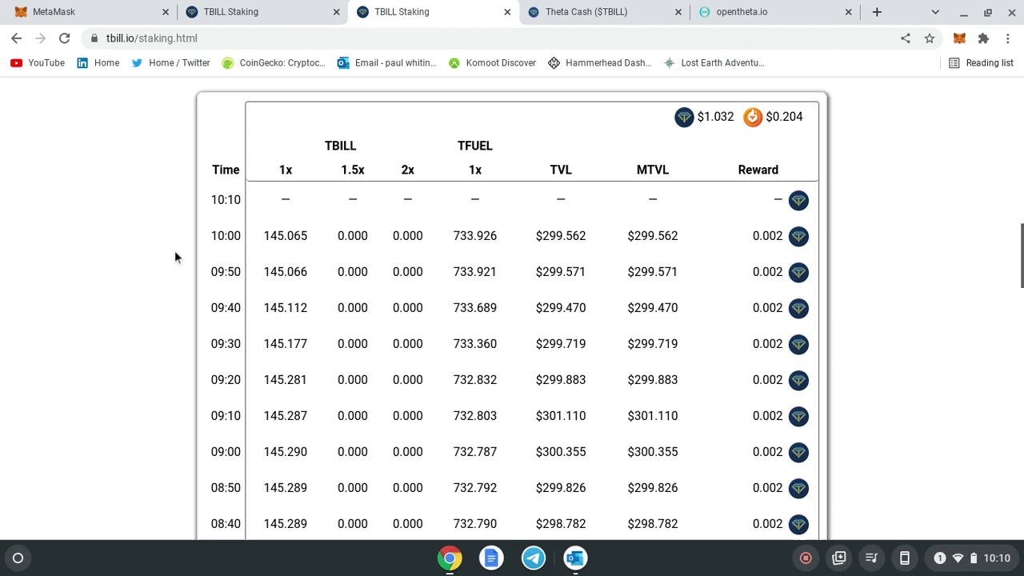
{"action": "scroll", "coordinate": [176, 256], "scroll_direction": "down", "scroll_amount": 3}
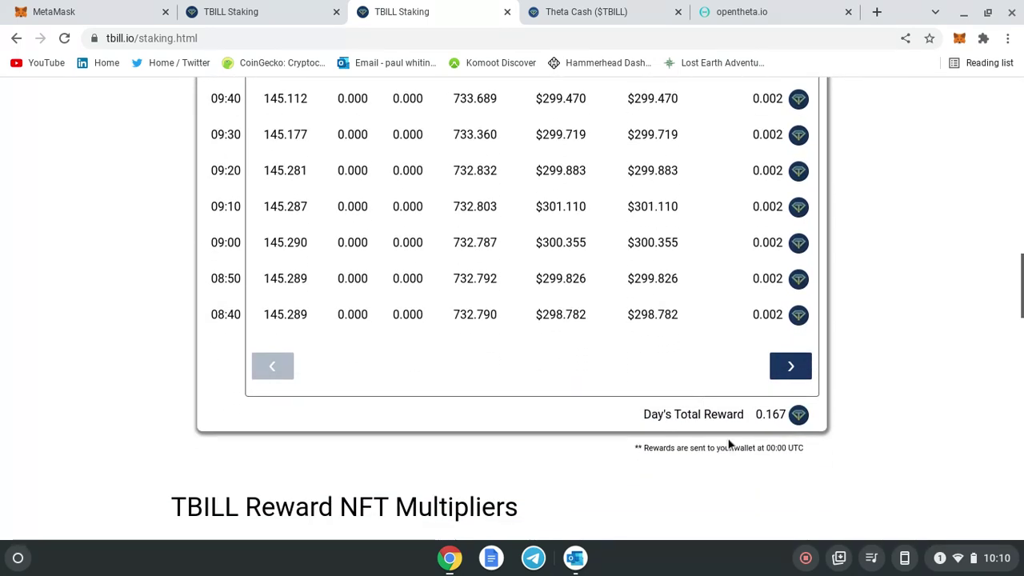
{"action": "left_click", "coordinate": [790, 367]}
{"action": "left_click", "coordinate": [790, 367]}
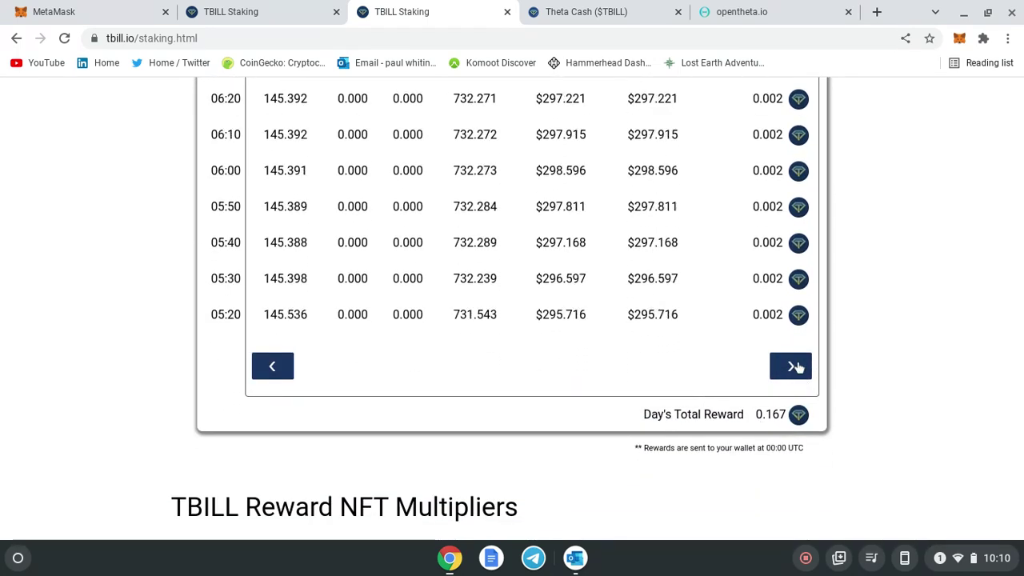
{"action": "left_click", "coordinate": [796, 452]}
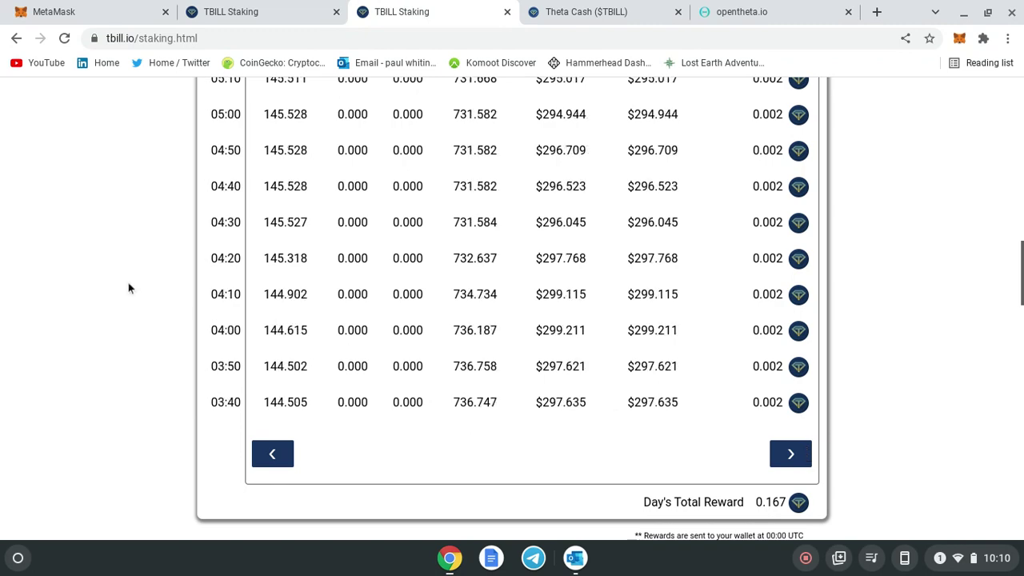
{"action": "scroll", "coordinate": [120, 271], "scroll_direction": "up", "scroll_amount": 10}
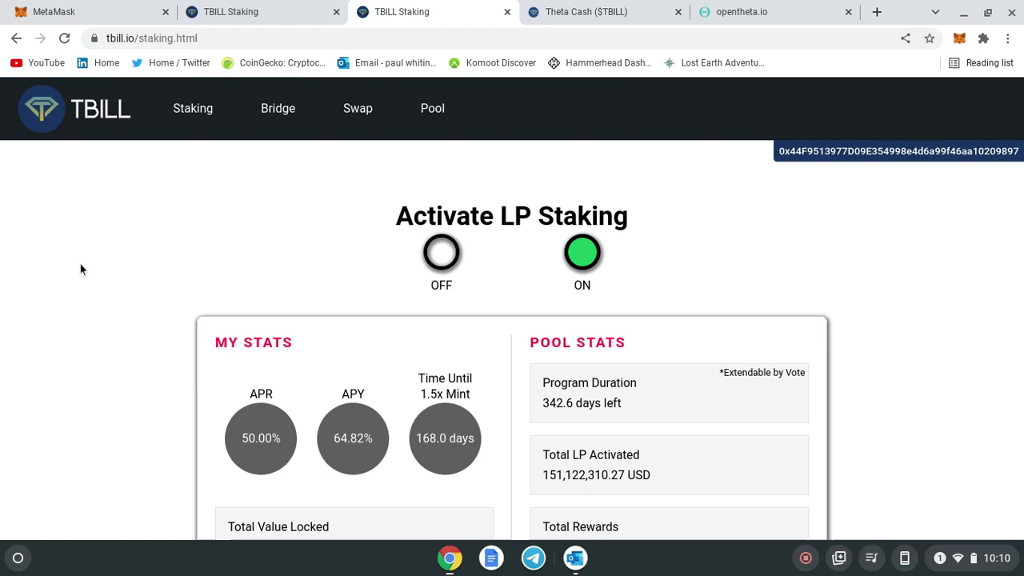
Step: Scroll down to review the TBILL Reward NFT Multipliers tiers
{"action": "scroll", "coordinate": [88, 256], "scroll_direction": "down", "scroll_amount": 3}
{"action": "scroll", "coordinate": [94, 253], "scroll_direction": "down", "scroll_amount": 5}
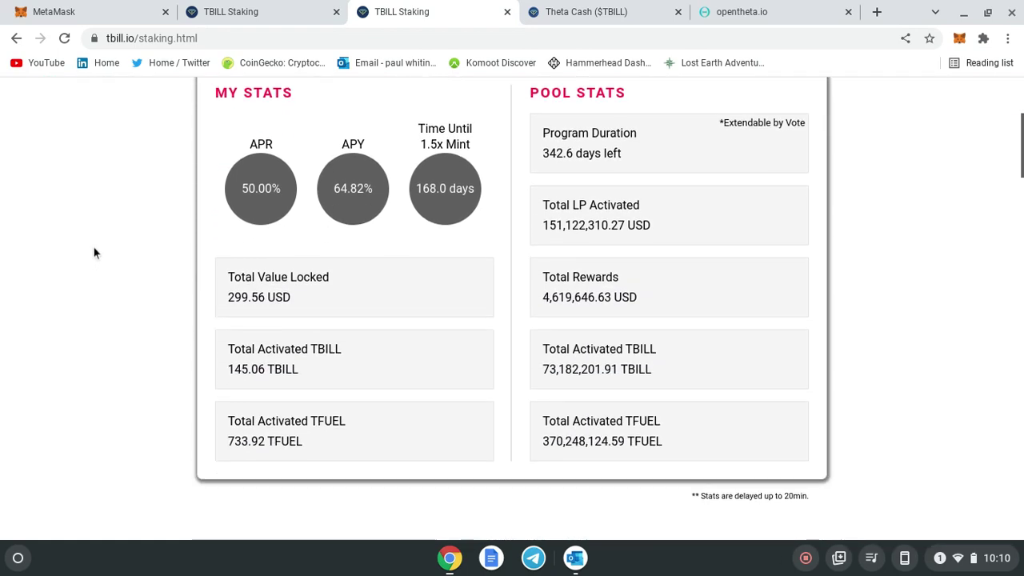
{"action": "scroll", "coordinate": [94, 251], "scroll_direction": "down", "scroll_amount": 2}
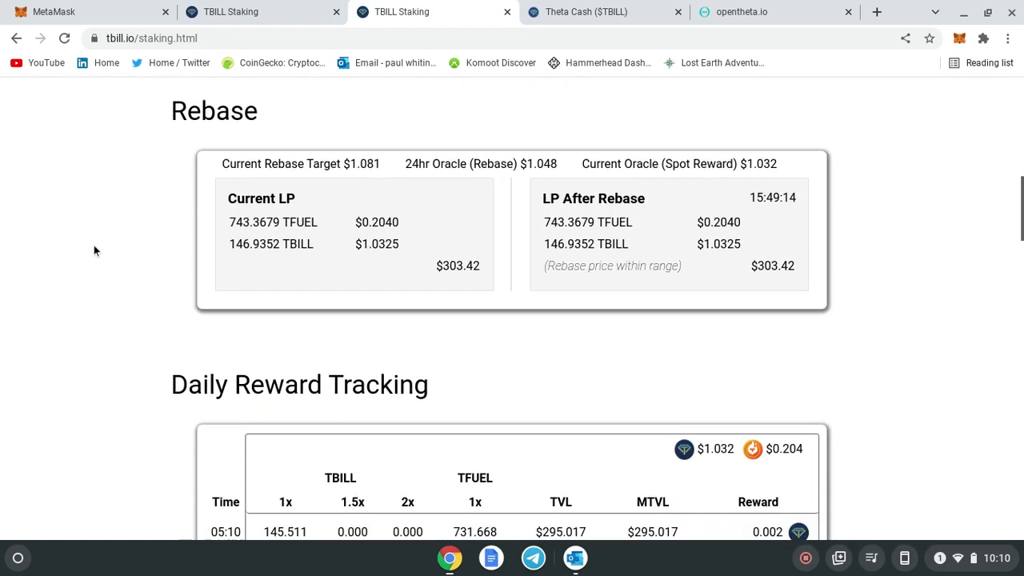
{"action": "scroll", "coordinate": [94, 251], "scroll_direction": "down", "scroll_amount": 11}
{"action": "scroll", "coordinate": [92, 254], "scroll_direction": "up", "scroll_amount": 1}
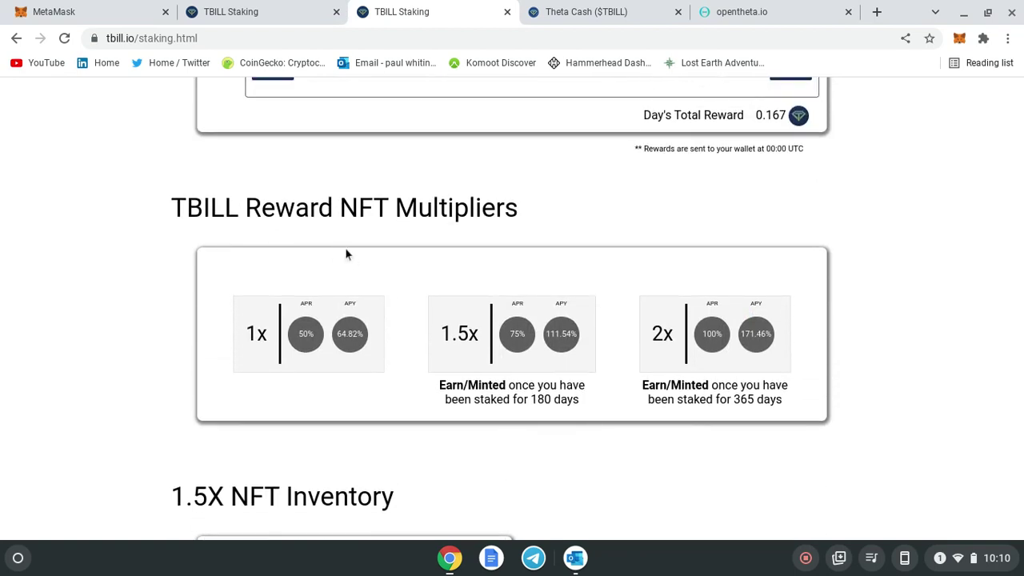
{"action": "scroll", "coordinate": [456, 290], "scroll_direction": "down", "scroll_amount": 5}
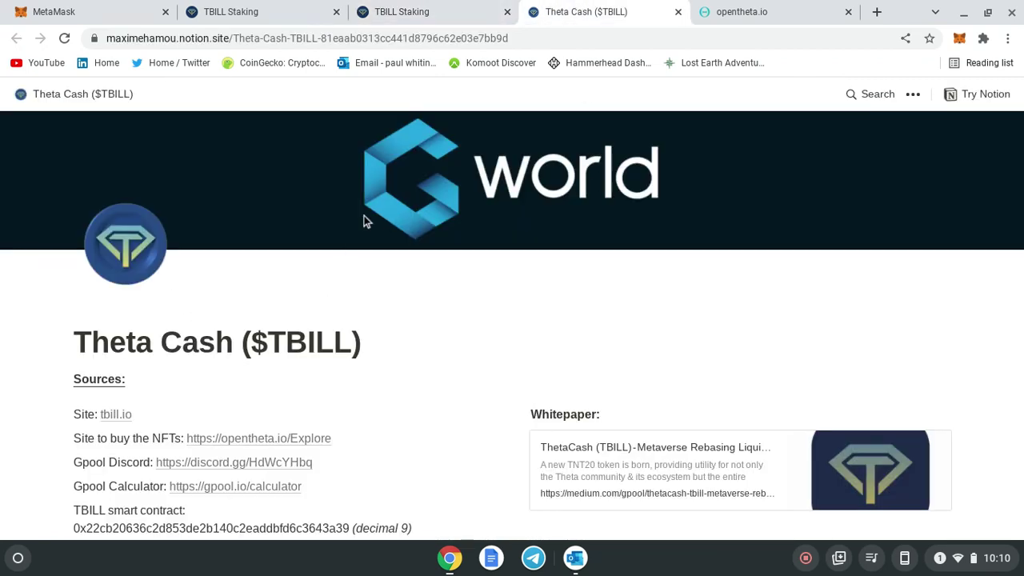
Step: Scroll the Theta Cash guide to 'How to buy TBILL and add it to the liquidity pool?' and its Metamask, Ledger and Trezor guides
{"action": "scroll", "coordinate": [428, 302], "scroll_direction": "down", "scroll_amount": 3}
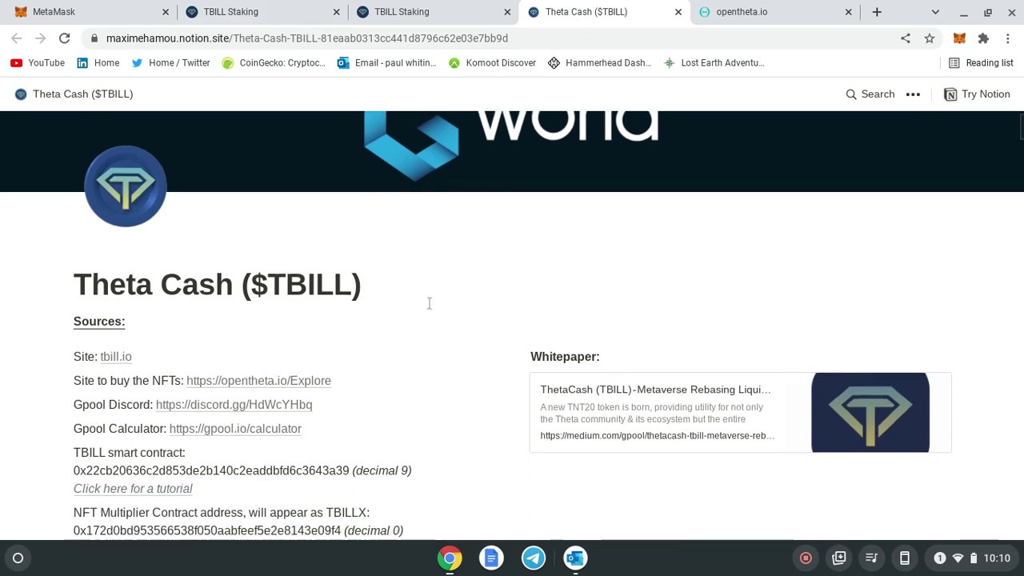
{"action": "scroll", "coordinate": [428, 302], "scroll_direction": "down", "scroll_amount": 3}
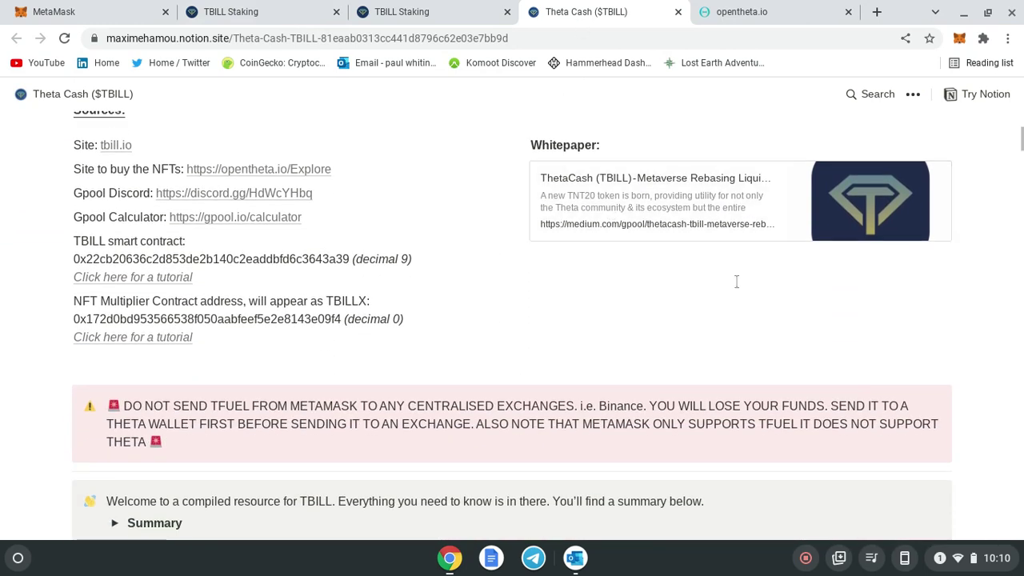
{"action": "scroll", "coordinate": [421, 312], "scroll_direction": "up", "scroll_amount": 5}
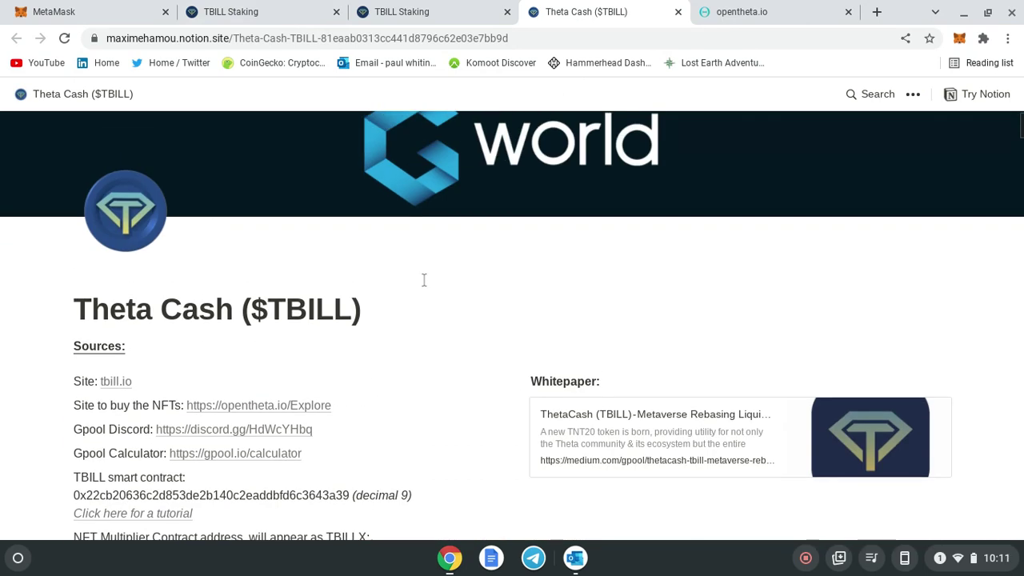
{"action": "scroll", "coordinate": [402, 364], "scroll_direction": "down", "scroll_amount": 10}
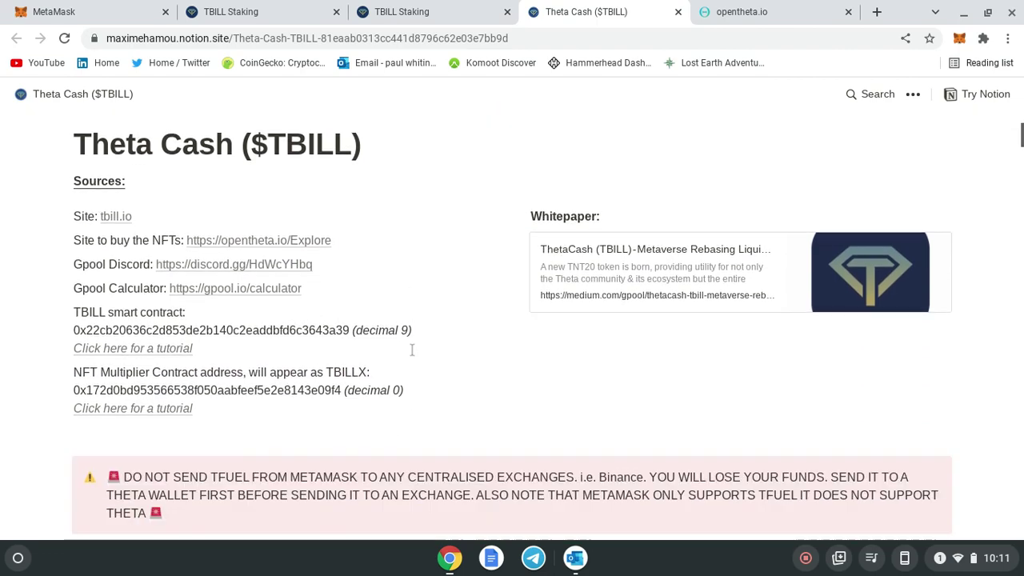
{"action": "scroll", "coordinate": [415, 339], "scroll_direction": "down", "scroll_amount": 15}
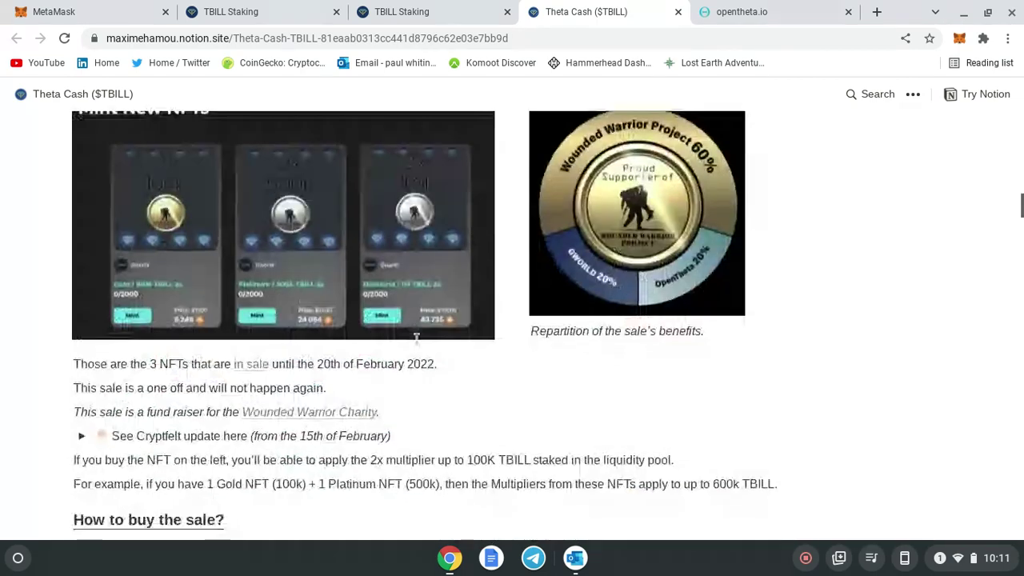
{"action": "scroll", "coordinate": [415, 339], "scroll_direction": "down", "scroll_amount": 10}
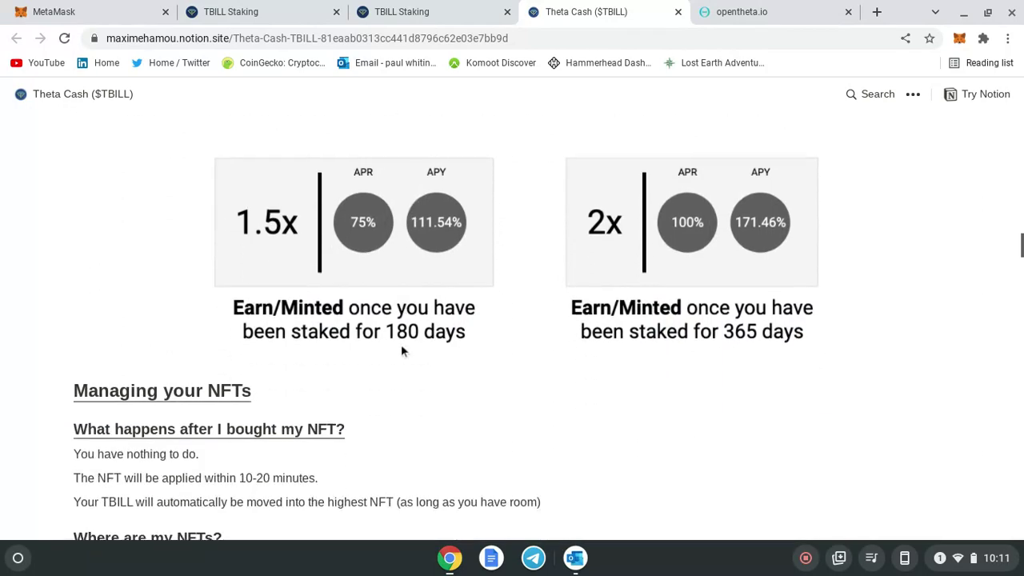
{"action": "scroll", "coordinate": [401, 351], "scroll_direction": "down", "scroll_amount": 1}
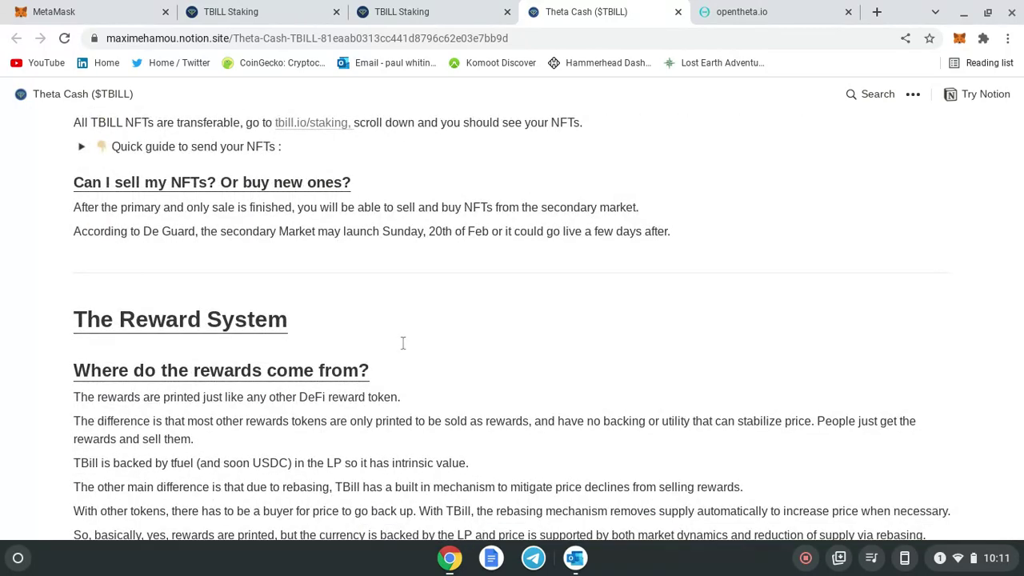
{"action": "scroll", "coordinate": [412, 312], "scroll_direction": "down", "scroll_amount": 5}
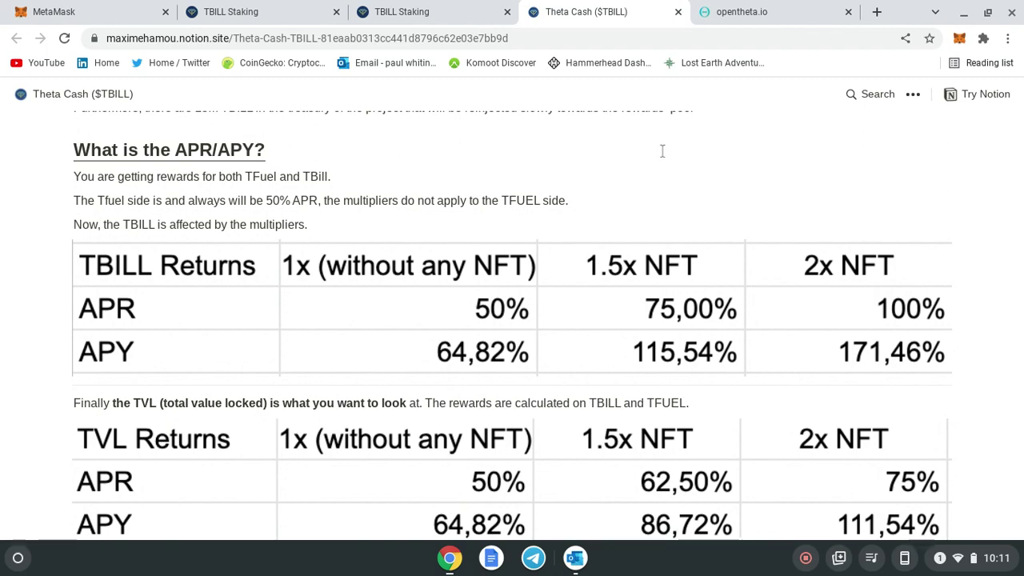
{"action": "scroll", "coordinate": [655, 152], "scroll_direction": "down", "scroll_amount": 5}
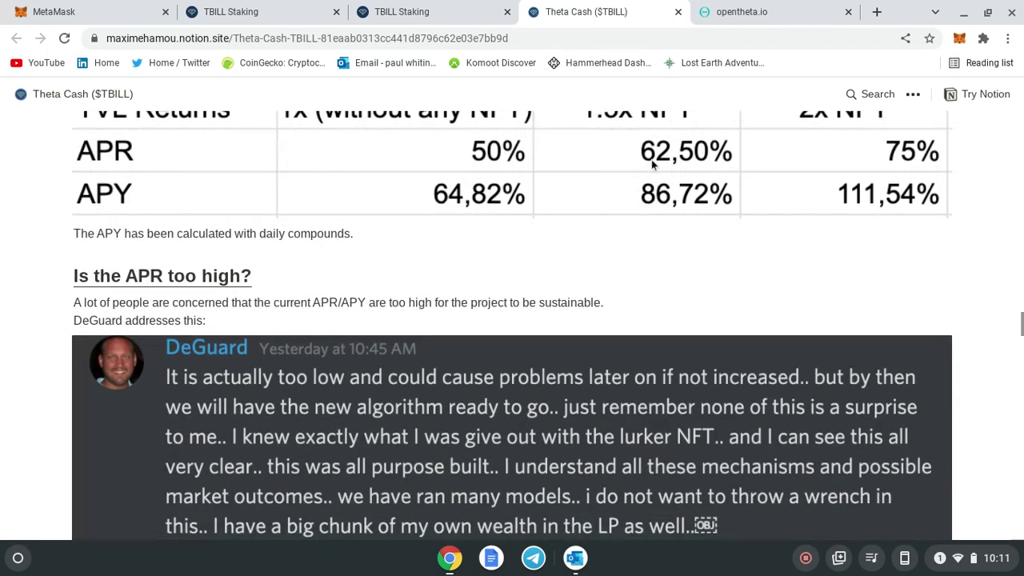
{"action": "scroll", "coordinate": [646, 216], "scroll_direction": "down", "scroll_amount": 10}
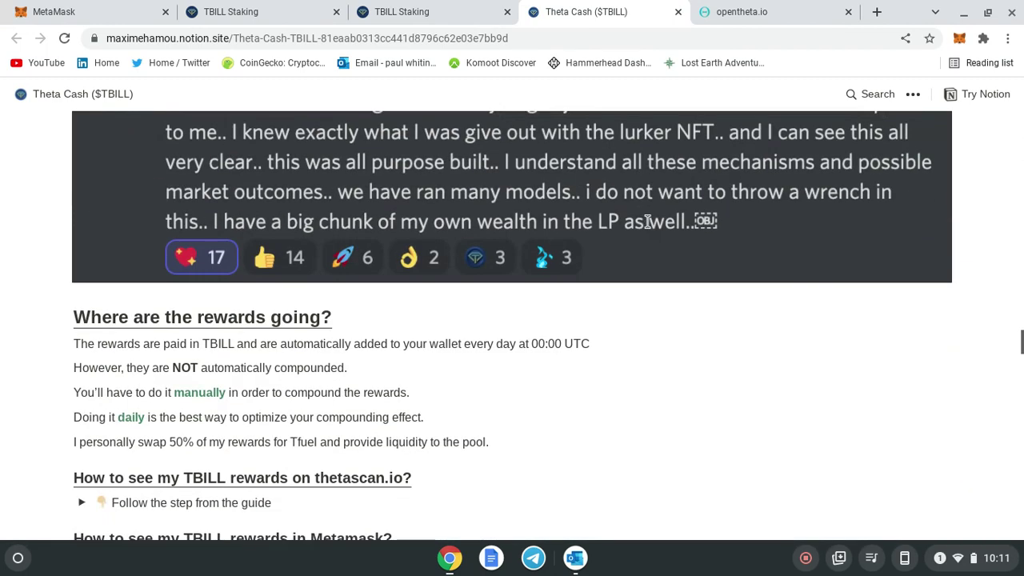
{"action": "scroll", "coordinate": [646, 222], "scroll_direction": "up", "scroll_amount": 3}
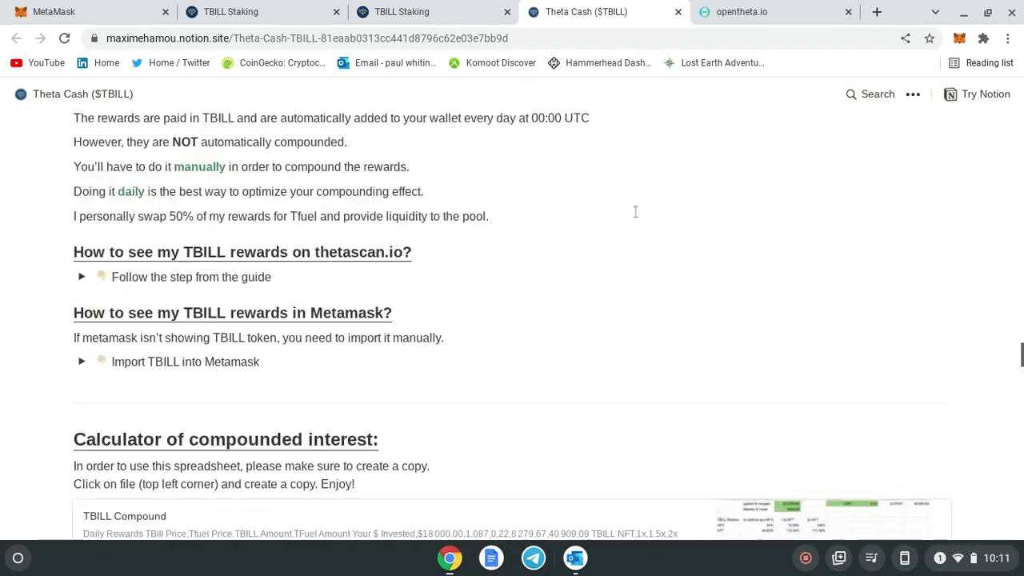
{"action": "scroll", "coordinate": [647, 341], "scroll_direction": "down", "scroll_amount": 7}
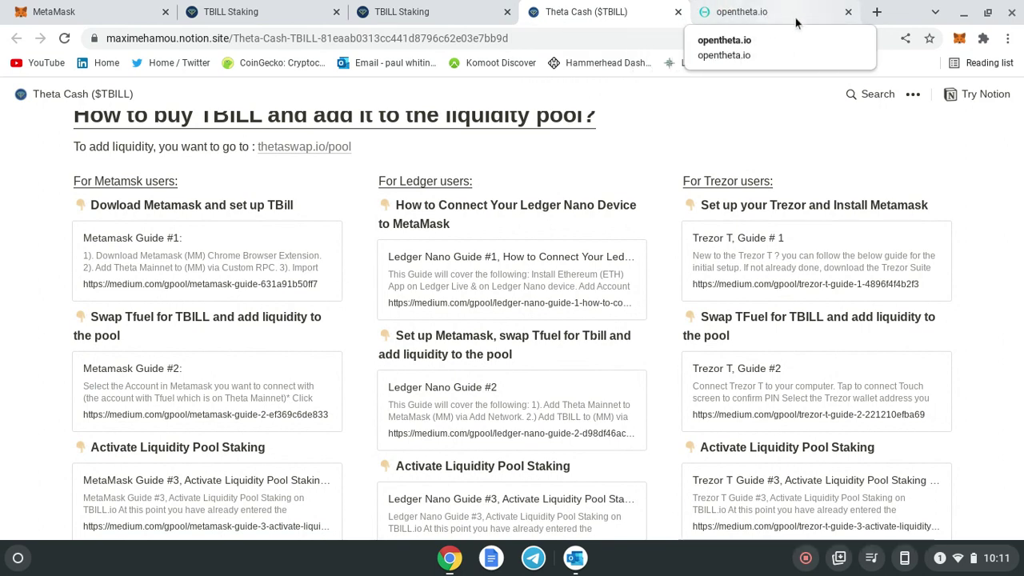
Step: On opentheta.io, scroll past Coming Soon to the Gold, Platinum and Diamond 2x TBILL mint cards
{"action": "left_click", "coordinate": [768, 12]}
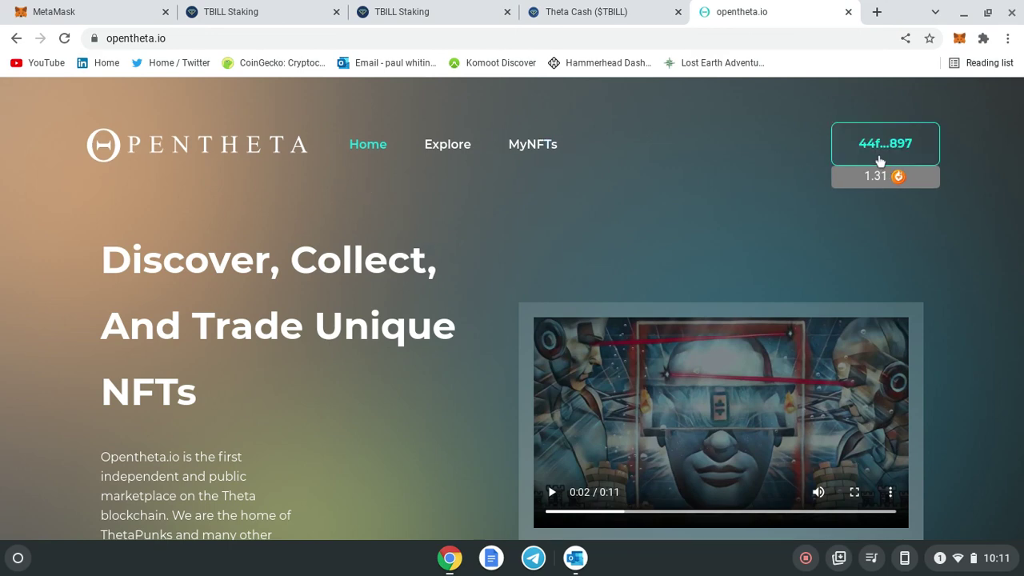
{"action": "scroll", "coordinate": [361, 249], "scroll_direction": "down", "scroll_amount": 6}
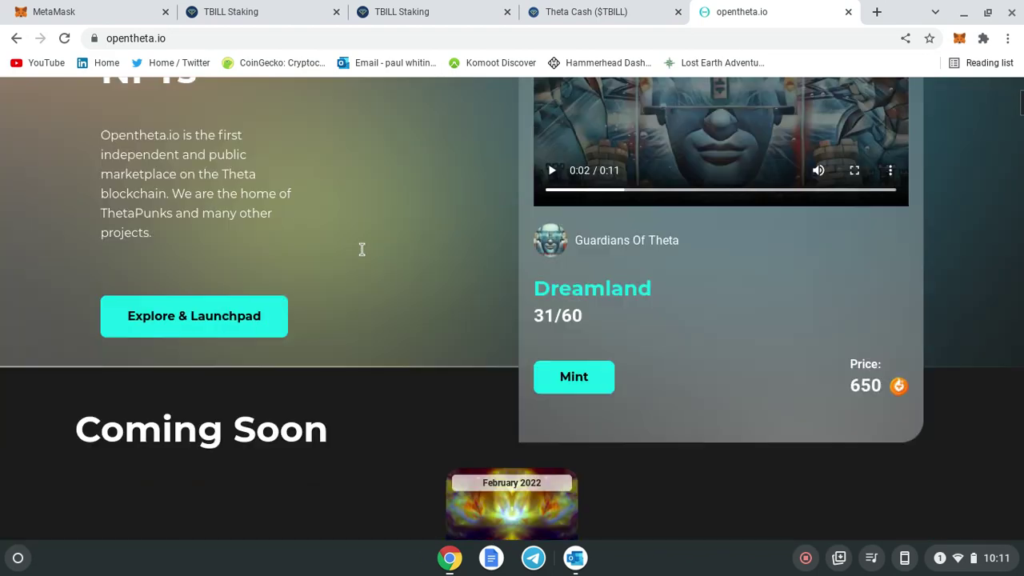
{"action": "scroll", "coordinate": [362, 250], "scroll_direction": "down", "scroll_amount": 2}
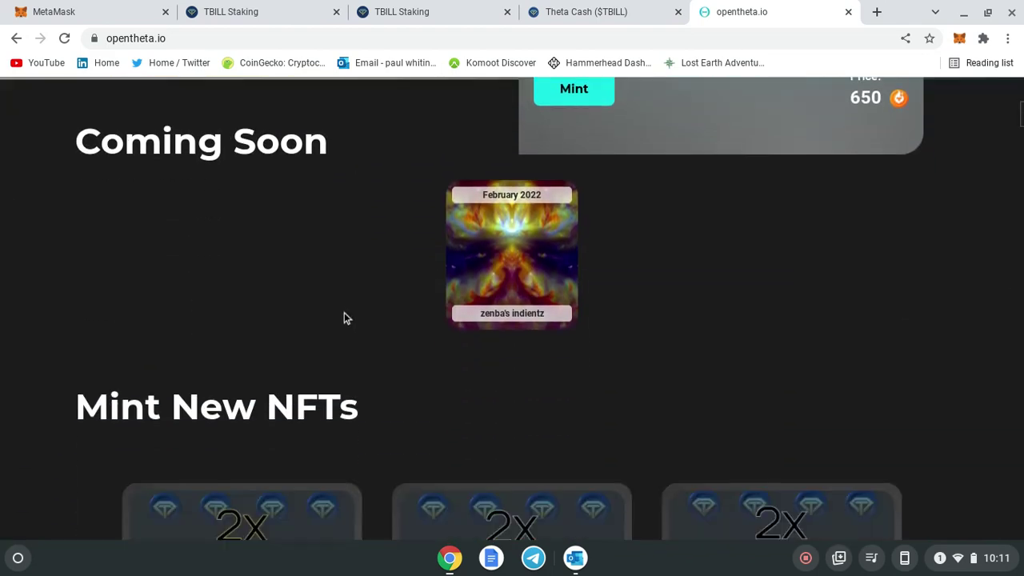
{"action": "scroll", "coordinate": [347, 310], "scroll_direction": "down", "scroll_amount": 3}
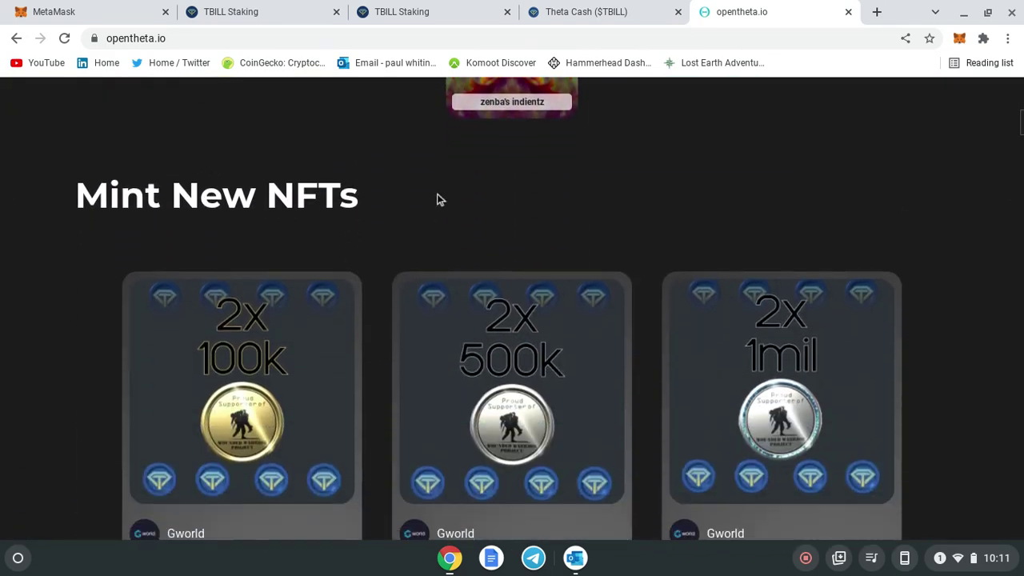
{"action": "scroll", "coordinate": [376, 186], "scroll_direction": "down", "scroll_amount": 1}
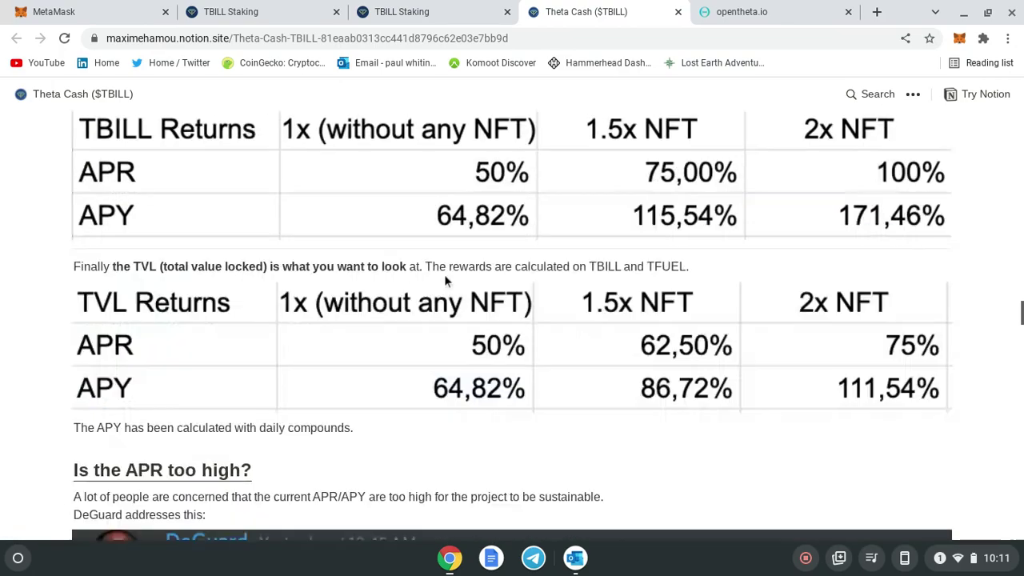
Step: Scroll through the guide's NFT, returns and reward sections down to 'How to buy the sale?'
{"action": "scroll", "coordinate": [444, 274], "scroll_direction": "up", "scroll_amount": 9}
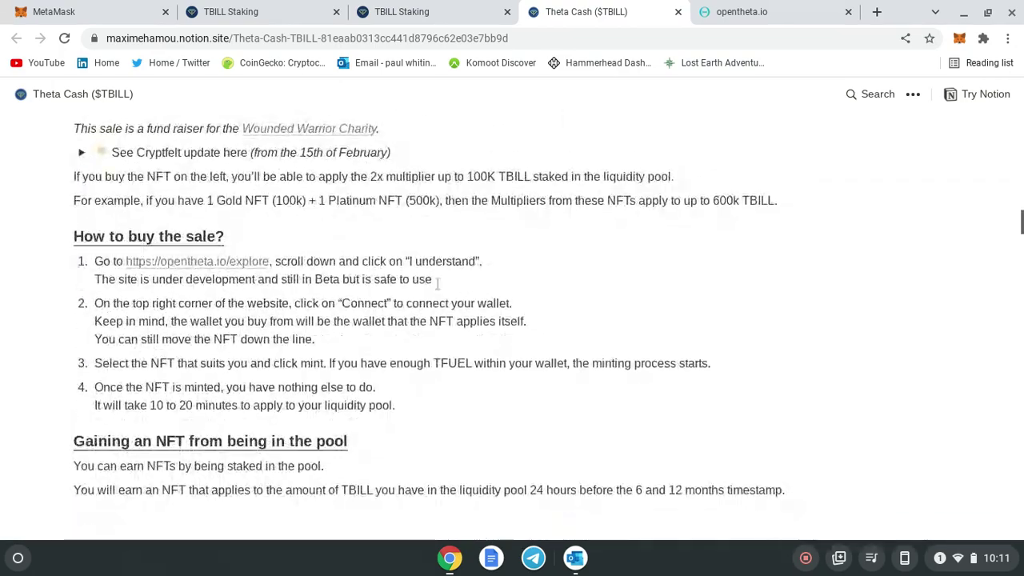
{"action": "scroll", "coordinate": [448, 346], "scroll_direction": "down", "scroll_amount": 5}
{"action": "scroll", "coordinate": [448, 345], "scroll_direction": "down", "scroll_amount": 13}
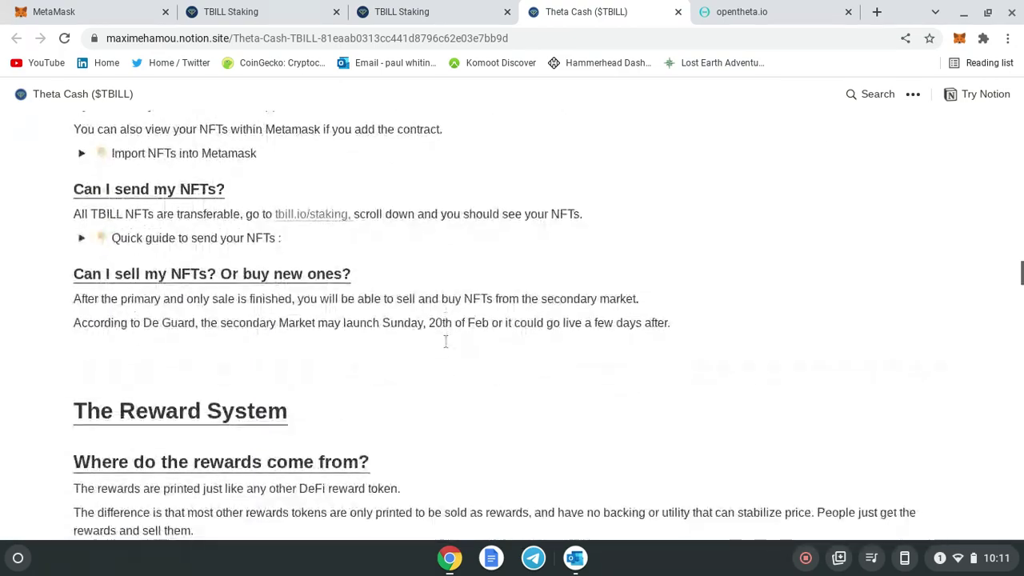
{"action": "scroll", "coordinate": [445, 340], "scroll_direction": "down", "scroll_amount": 15}
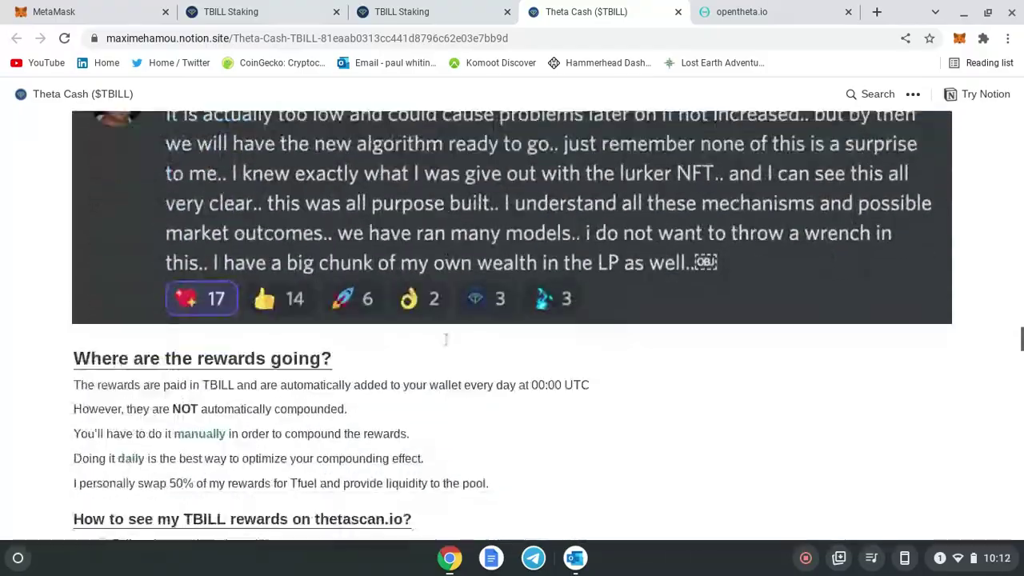
{"action": "scroll", "coordinate": [445, 340], "scroll_direction": "down", "scroll_amount": 20}
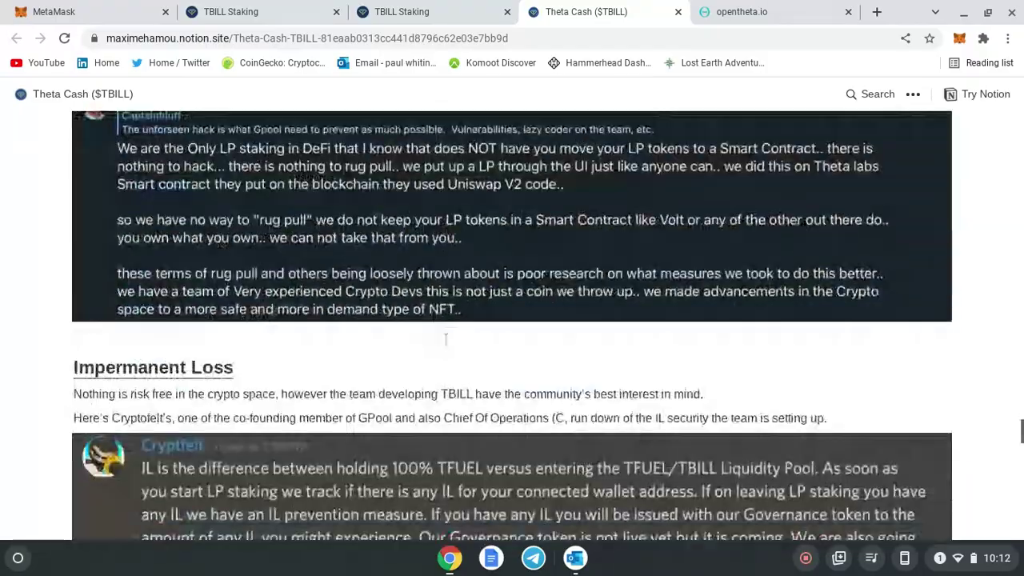
{"action": "scroll", "coordinate": [443, 342], "scroll_direction": "down", "scroll_amount": 10}
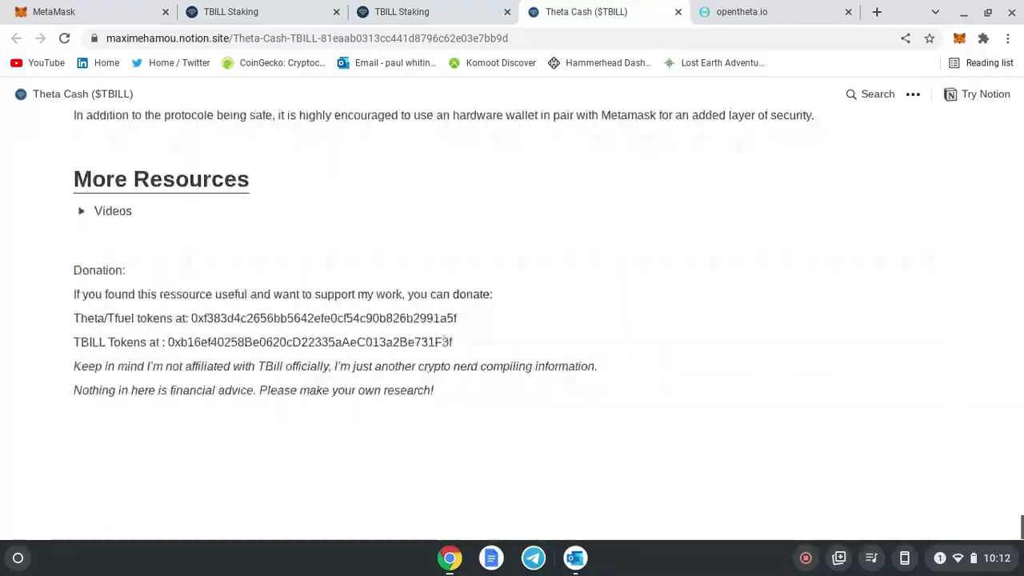
{"action": "scroll", "coordinate": [443, 337], "scroll_direction": "up", "scroll_amount": 15}
{"action": "scroll", "coordinate": [443, 339], "scroll_direction": "up", "scroll_amount": 20}
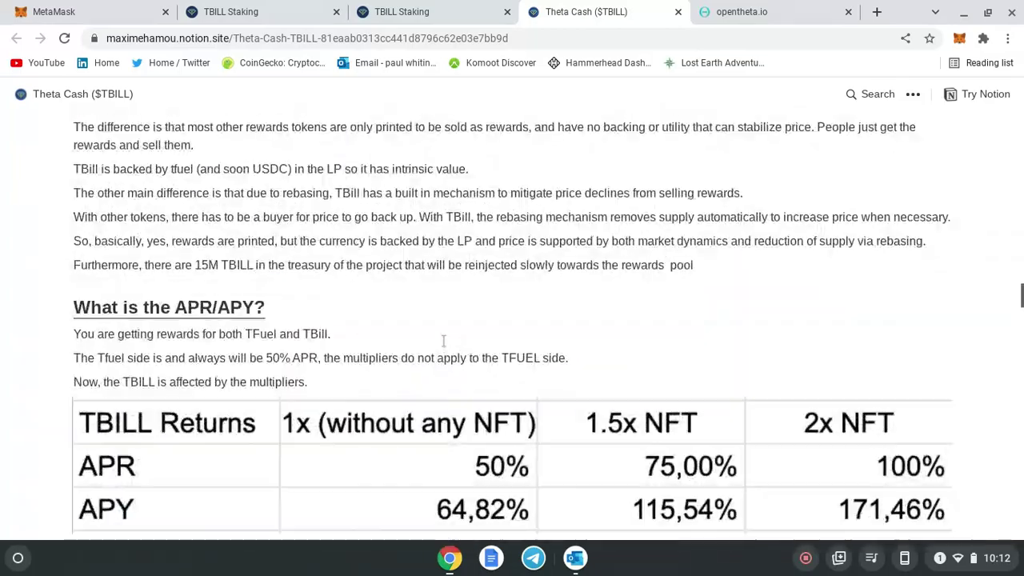
{"action": "scroll", "coordinate": [443, 341], "scroll_direction": "down", "scroll_amount": 10}
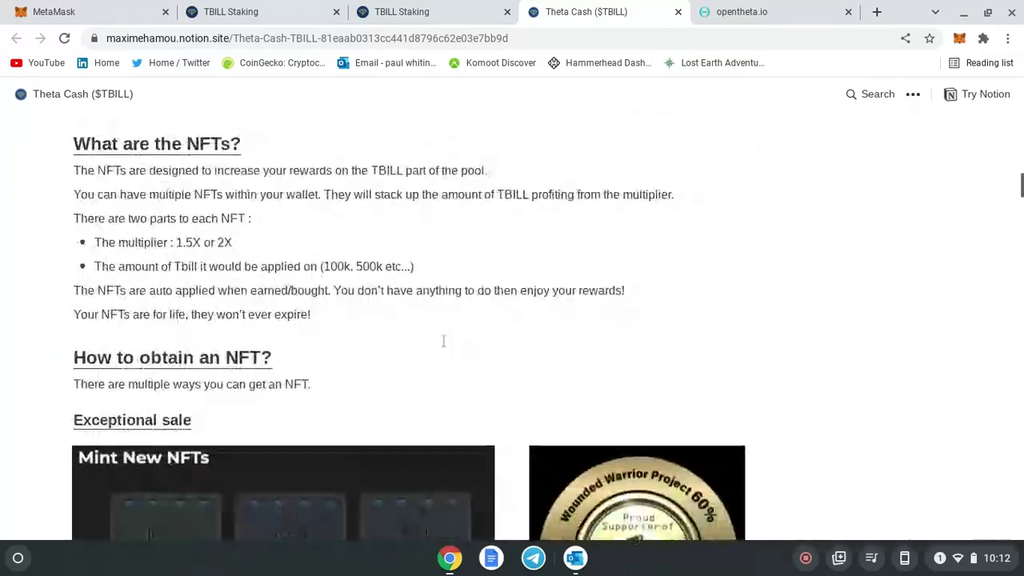
{"action": "scroll", "coordinate": [246, 225], "scroll_direction": "up", "scroll_amount": 3}
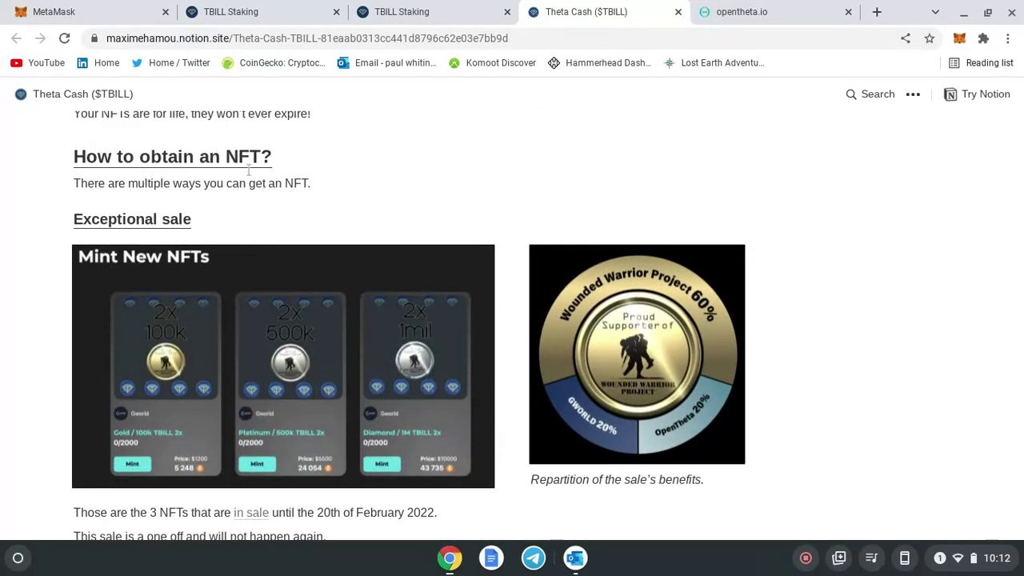
{"action": "scroll", "coordinate": [511, 314], "scroll_direction": "down", "scroll_amount": 1}
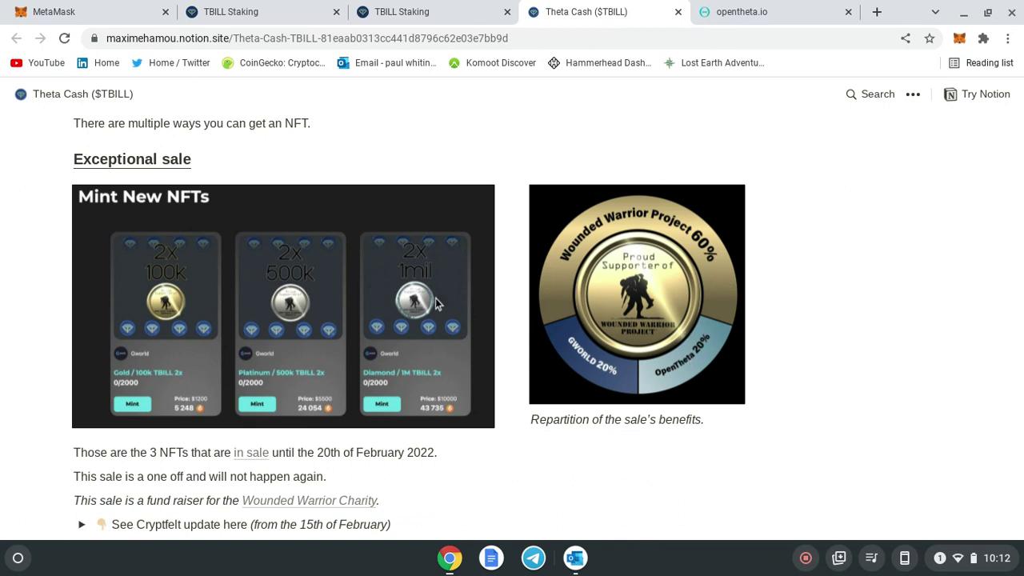
{"action": "scroll", "coordinate": [426, 308], "scroll_direction": "down", "scroll_amount": 2}
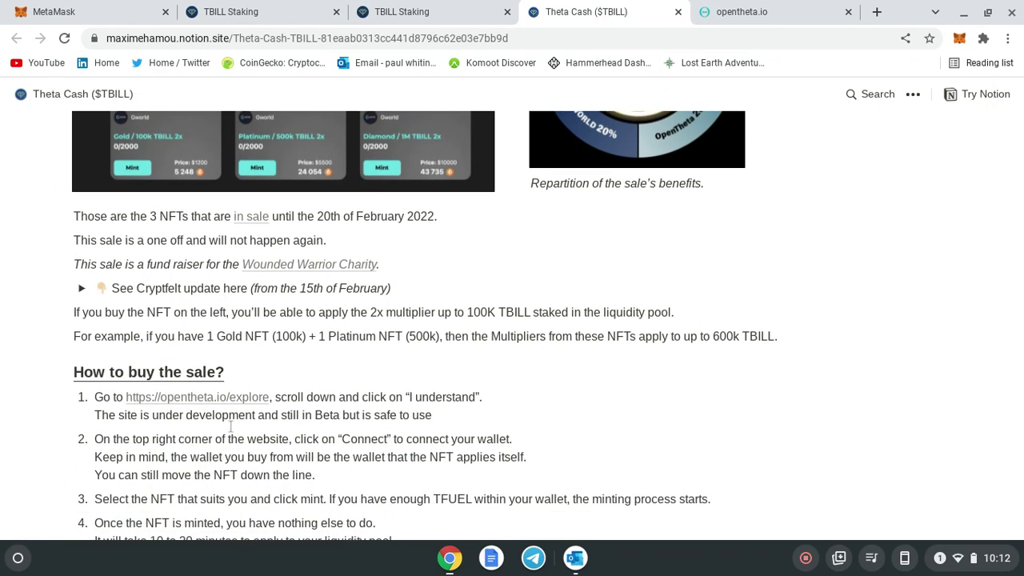
{"action": "scroll", "coordinate": [231, 429], "scroll_direction": "down", "scroll_amount": 2}
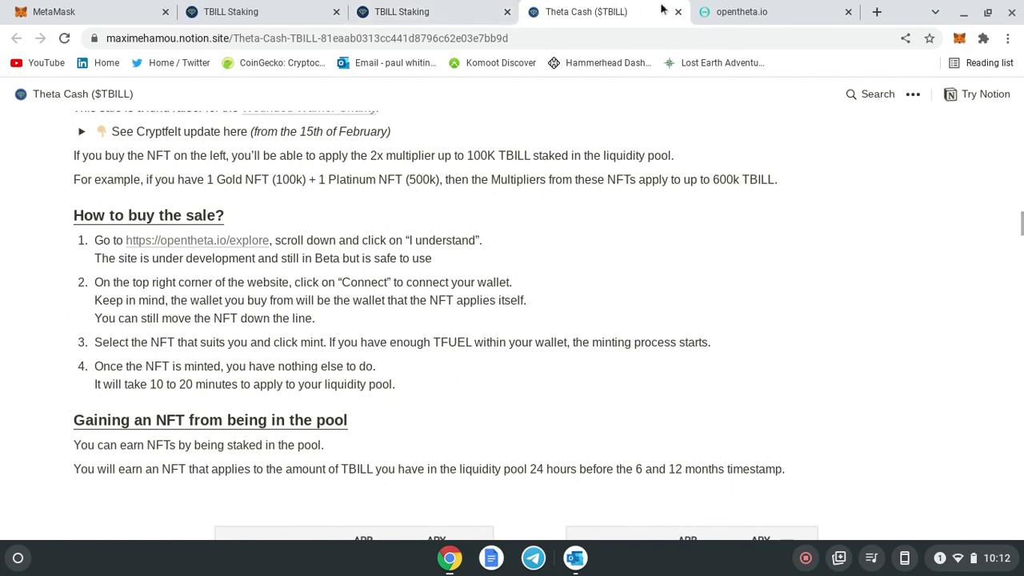
Step: Back on OpenTheta, scroll through the mint cards and Explore Creators
{"action": "left_click", "coordinate": [766, 10]}
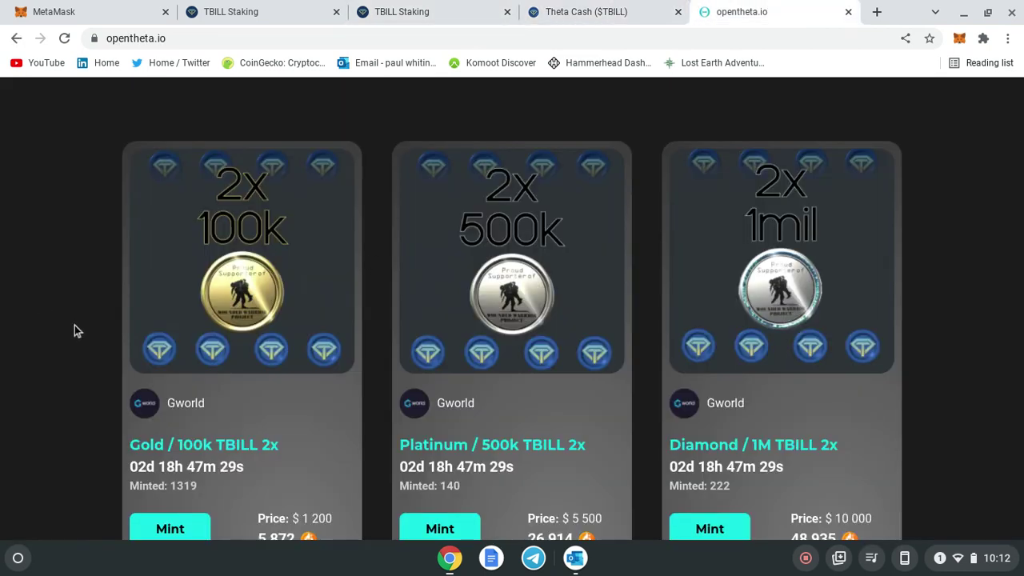
{"action": "scroll", "coordinate": [76, 331], "scroll_direction": "down", "scroll_amount": 1}
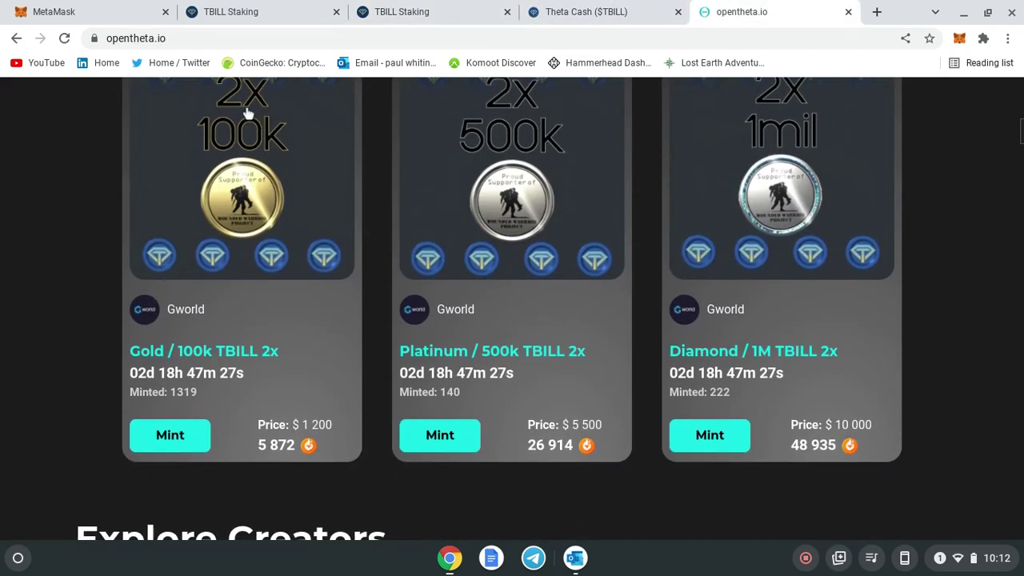
{"action": "scroll", "coordinate": [108, 285], "scroll_direction": "down", "scroll_amount": 1}
{"action": "scroll", "coordinate": [108, 285], "scroll_direction": "down", "scroll_amount": 2}
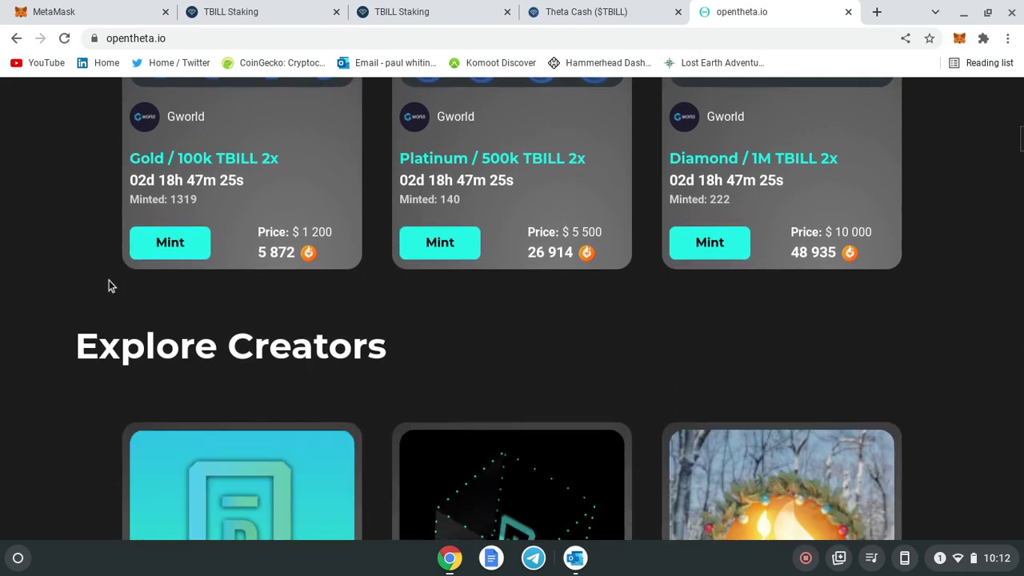
{"action": "scroll", "coordinate": [109, 285], "scroll_direction": "down", "scroll_amount": 2}
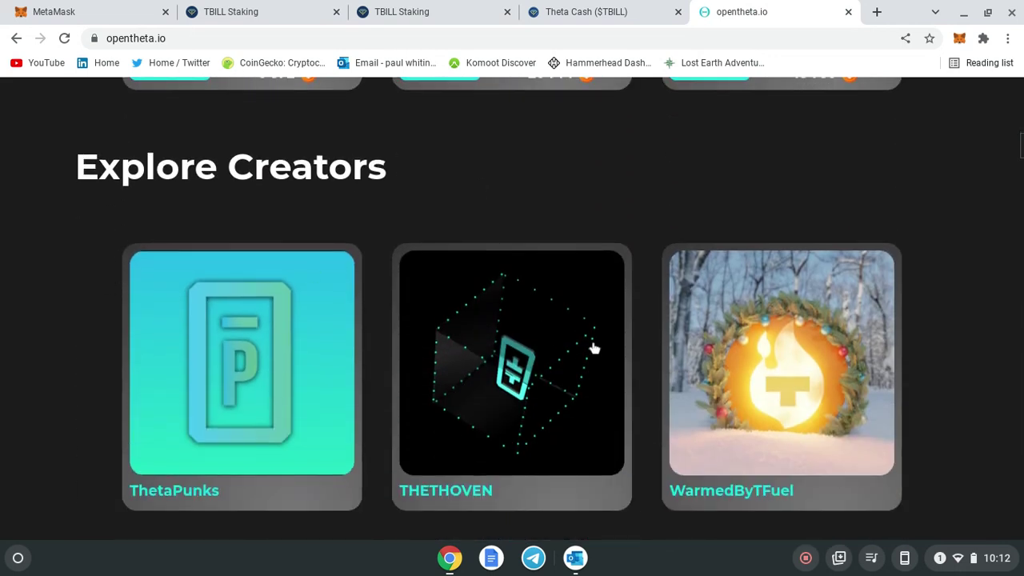
{"action": "scroll", "coordinate": [345, 301], "scroll_direction": "down", "scroll_amount": 1}
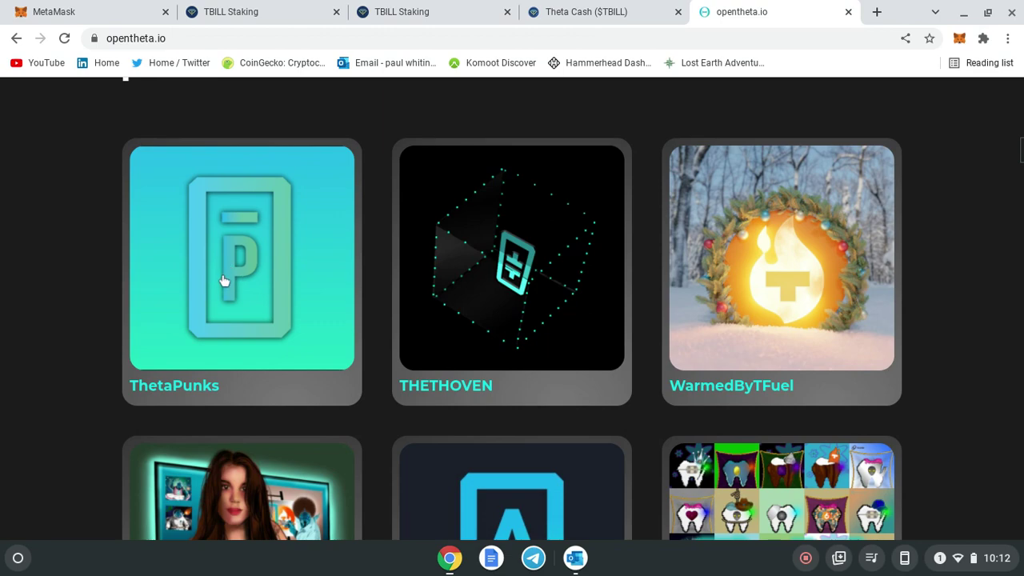
{"action": "scroll", "coordinate": [223, 284], "scroll_direction": "down", "scroll_amount": 6}
Step: Scroll back up to the marketplace home showing the connected wallet's 1.31 TFUEL balance
{"action": "scroll", "coordinate": [225, 291], "scroll_direction": "up", "scroll_amount": 9}
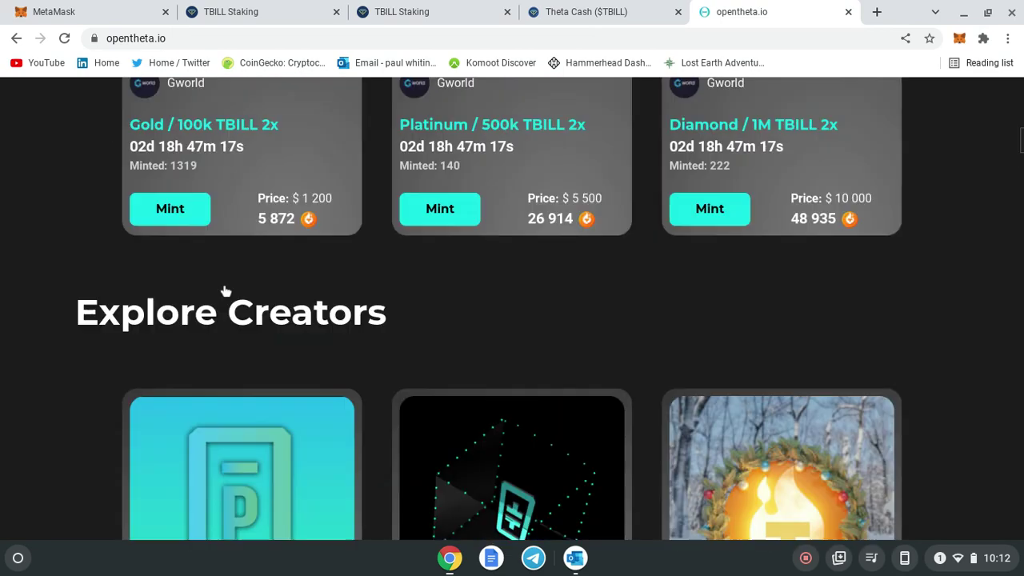
{"action": "scroll", "coordinate": [225, 291], "scroll_direction": "up", "scroll_amount": 4}
{"action": "scroll", "coordinate": [276, 400], "scroll_direction": "up", "scroll_amount": 5}
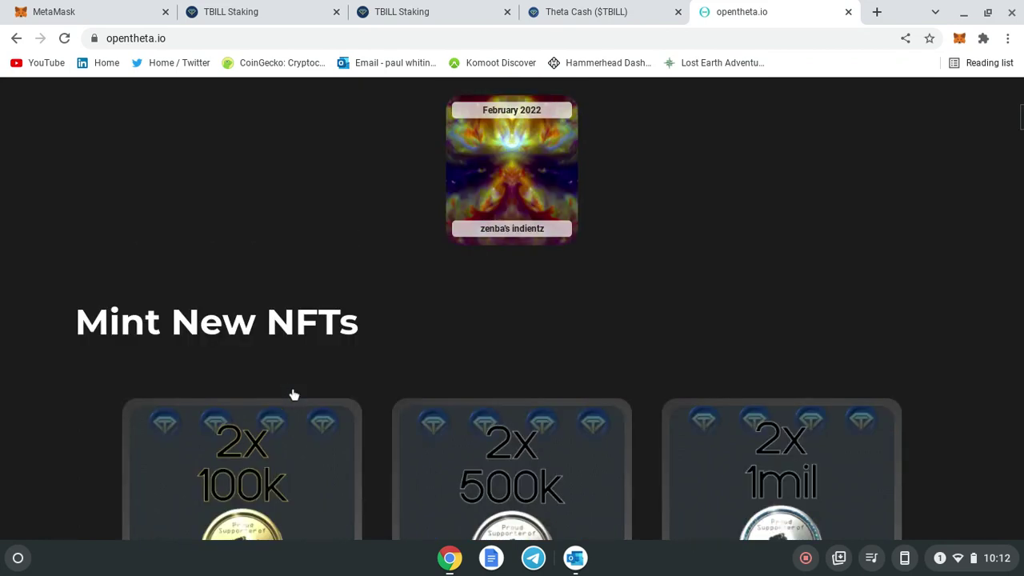
{"action": "scroll", "coordinate": [253, 405], "scroll_direction": "up", "scroll_amount": 5}
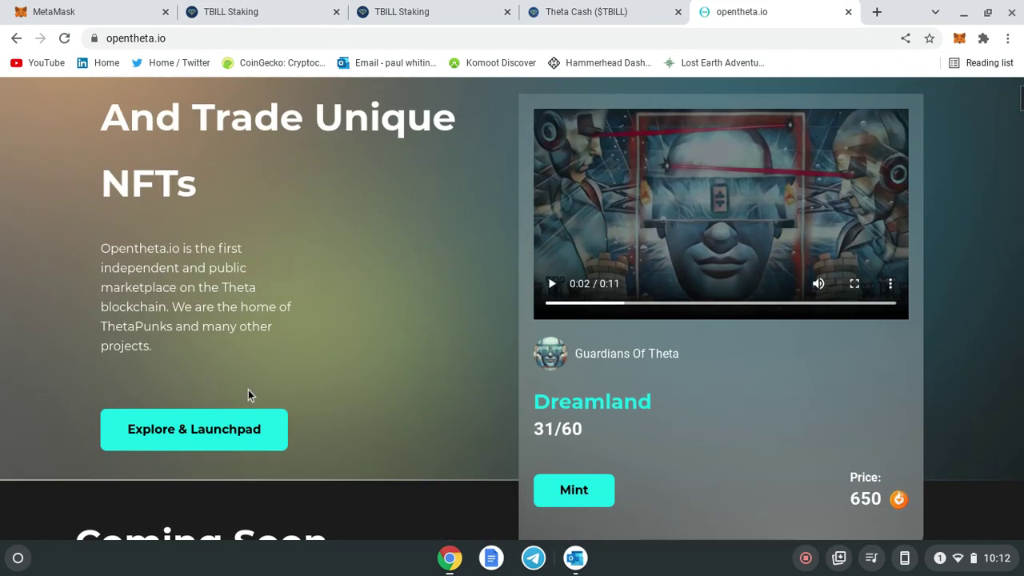
Step: Verify tbill.io LP staking is ON (50.00% APR, 64.82% APY, 299.56 USD locked), then check wallet balances
{"action": "left_click", "coordinate": [50, 12]}
{"action": "left_click", "coordinate": [238, 6]}
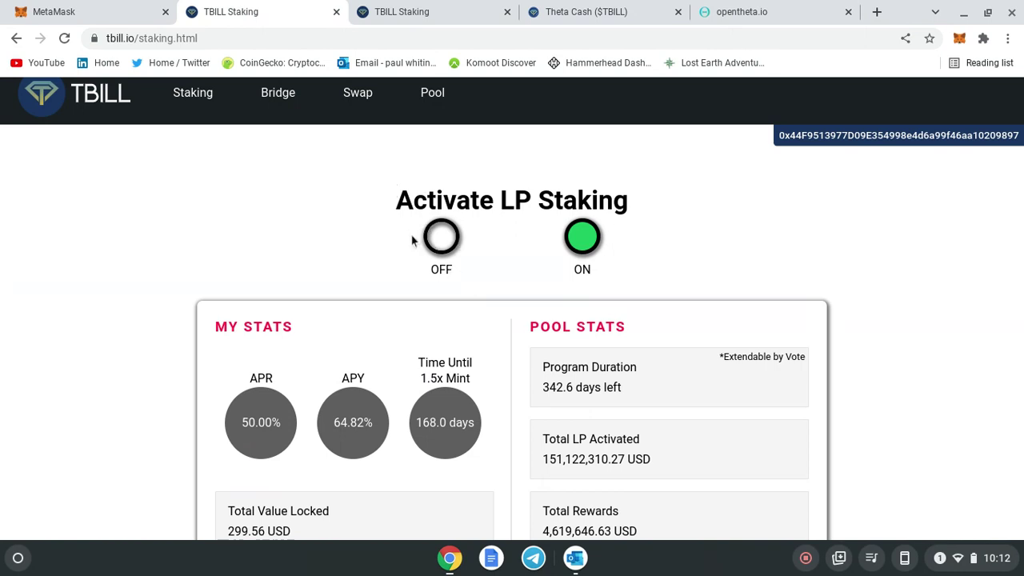
{"action": "scroll", "coordinate": [253, 237], "scroll_direction": "down", "scroll_amount": 1}
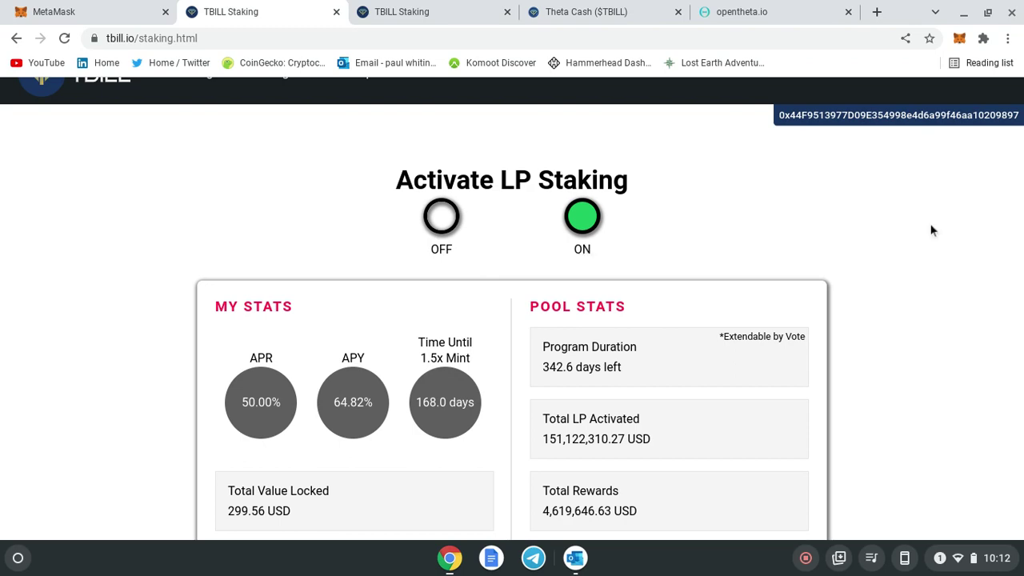
{"action": "scroll", "coordinate": [931, 230], "scroll_direction": "down", "scroll_amount": 1}
{"action": "scroll", "coordinate": [183, 151], "scroll_direction": "up", "scroll_amount": 2}
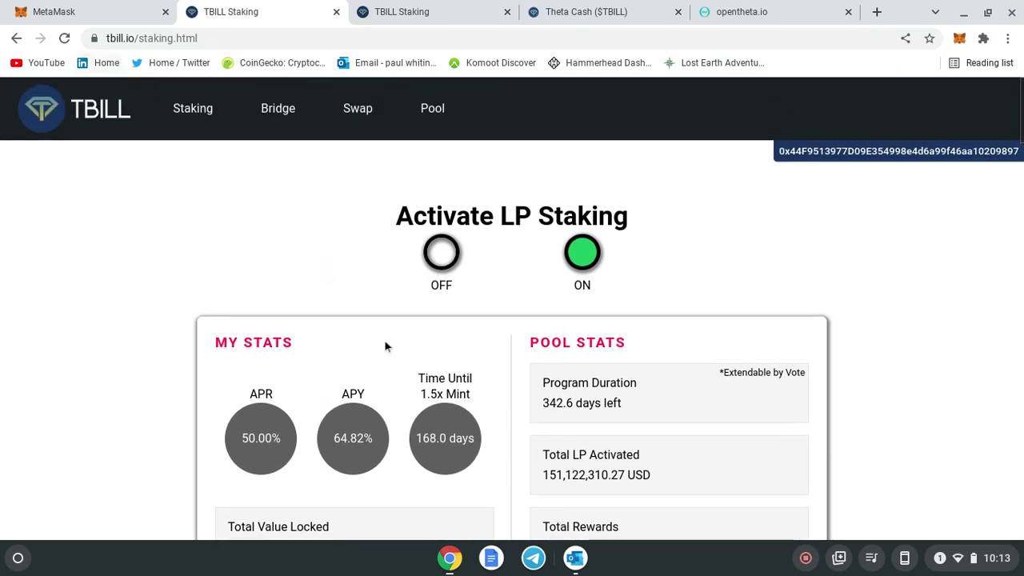
{"action": "scroll", "coordinate": [806, 309], "scroll_direction": "down", "scroll_amount": 6}
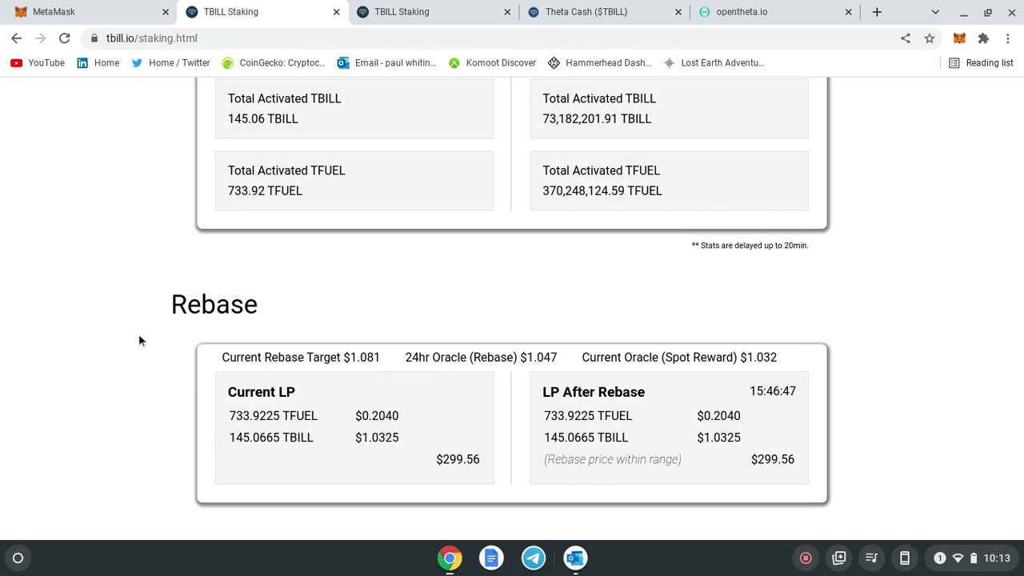
{"action": "scroll", "coordinate": [136, 344], "scroll_direction": "up", "scroll_amount": 4}
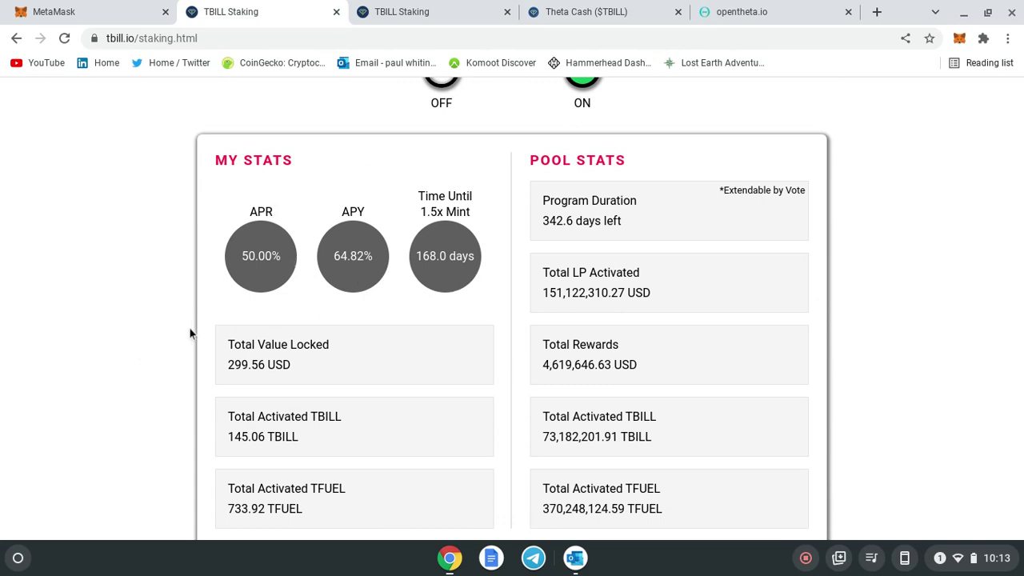
{"action": "scroll", "coordinate": [195, 366], "scroll_direction": "up", "scroll_amount": 2}
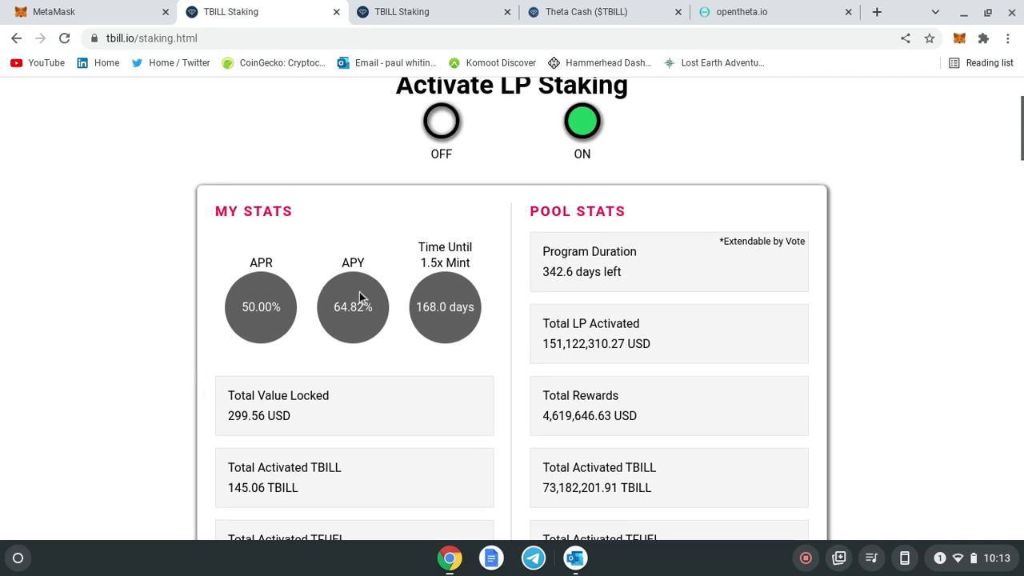
{"action": "scroll", "coordinate": [359, 295], "scroll_direction": "up", "scroll_amount": 4}
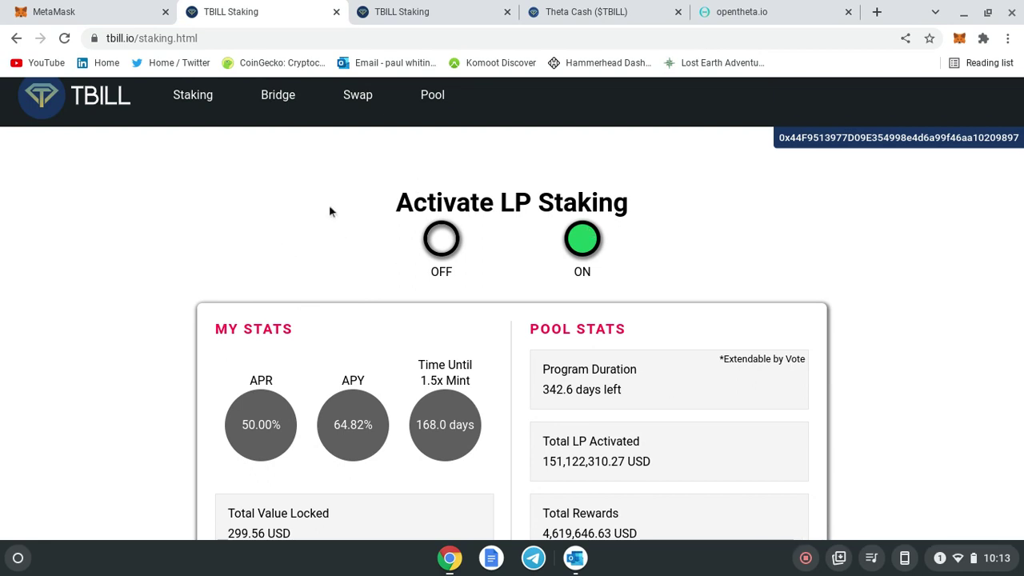
{"action": "scroll", "coordinate": [414, 320], "scroll_direction": "down", "scroll_amount": 1}
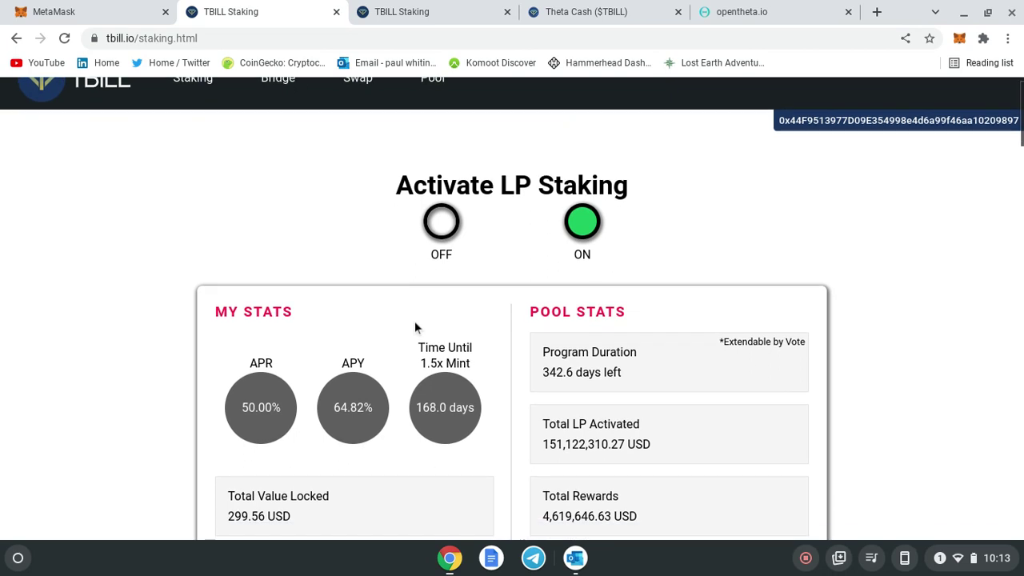
{"action": "left_click", "coordinate": [68, 11]}
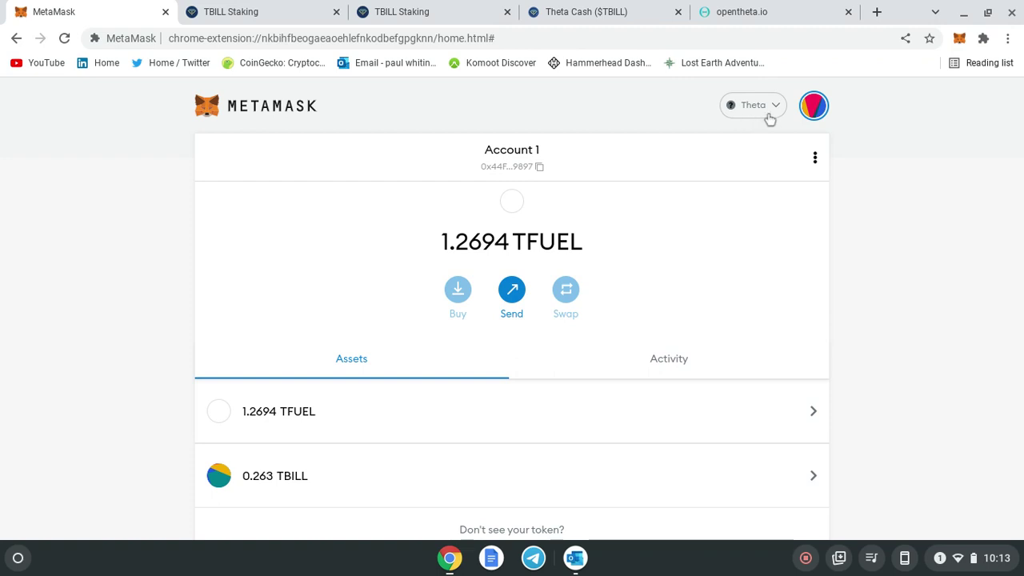
Step: Scroll MetaMask's asset list to confirm 1.2694 TFUEL and 0.263 TBILL remain
{"action": "scroll", "coordinate": [207, 378], "scroll_direction": "down", "scroll_amount": 1}
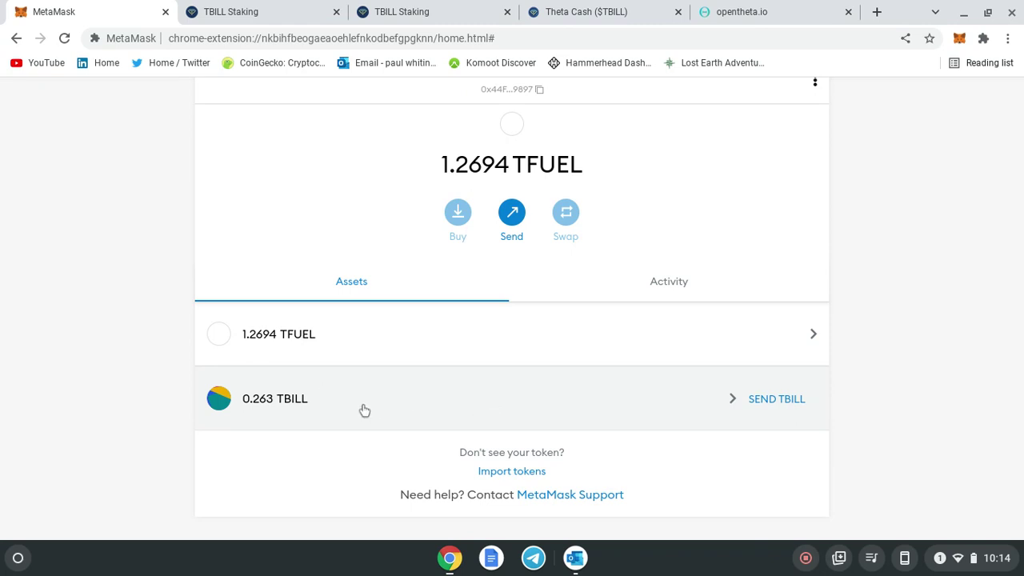
Step: Go from the TBILL staking page to ThetaSwap's liquidity pool overview
{"action": "left_click", "coordinate": [309, 13]}
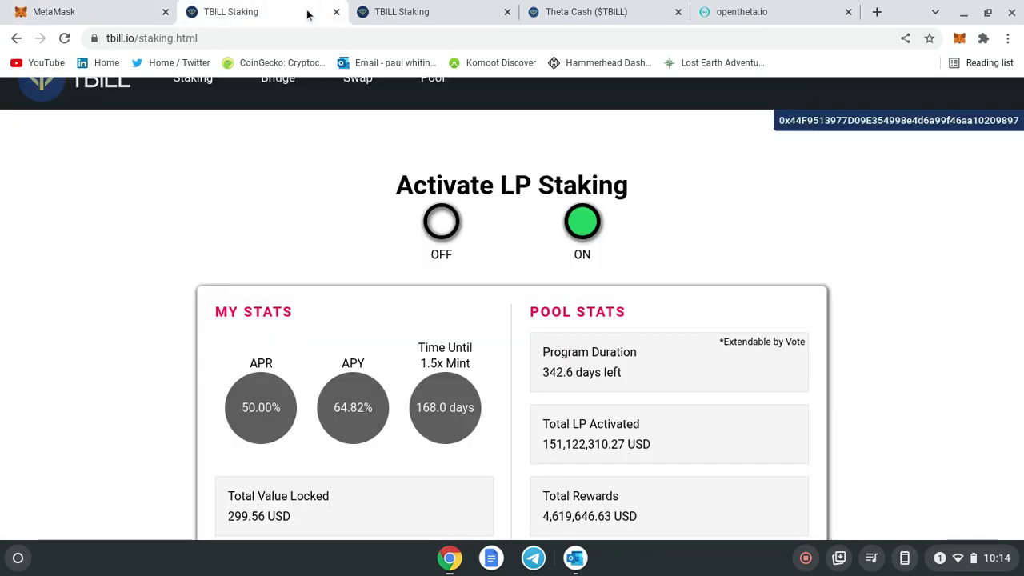
{"action": "left_click", "coordinate": [417, 18]}
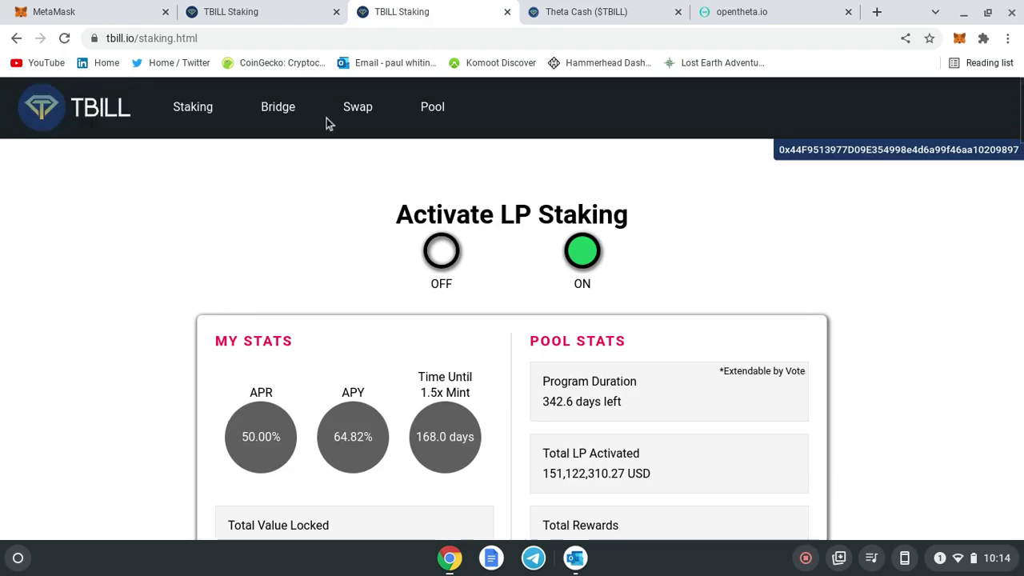
{"action": "left_click", "coordinate": [245, 13]}
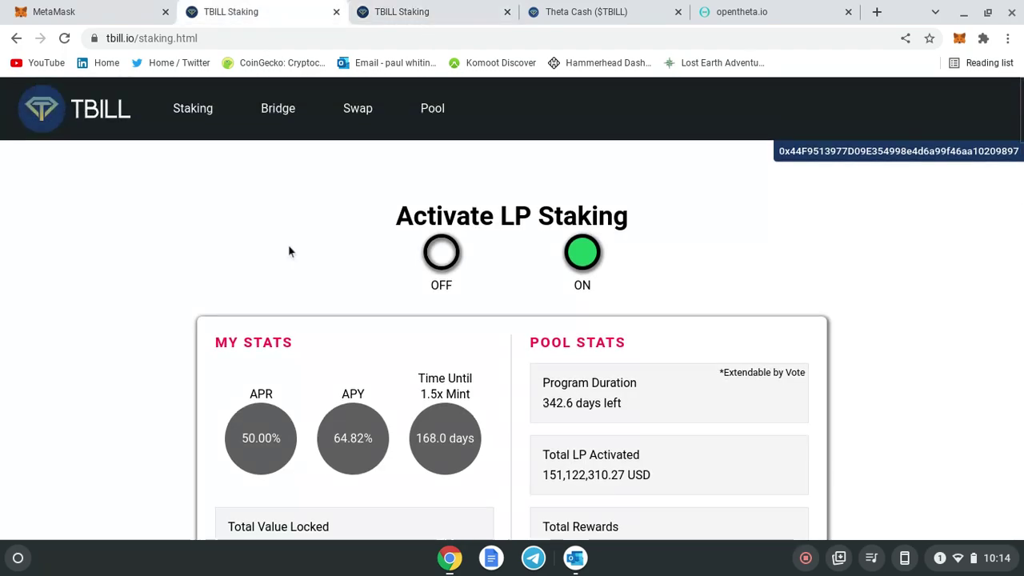
{"action": "left_click", "coordinate": [366, 110]}
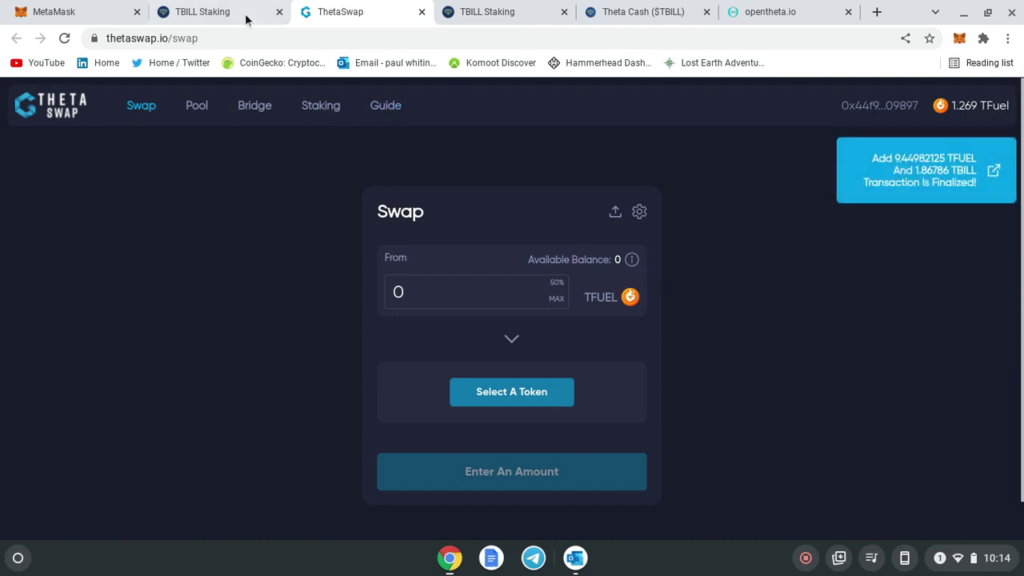
{"action": "left_click", "coordinate": [198, 108]}
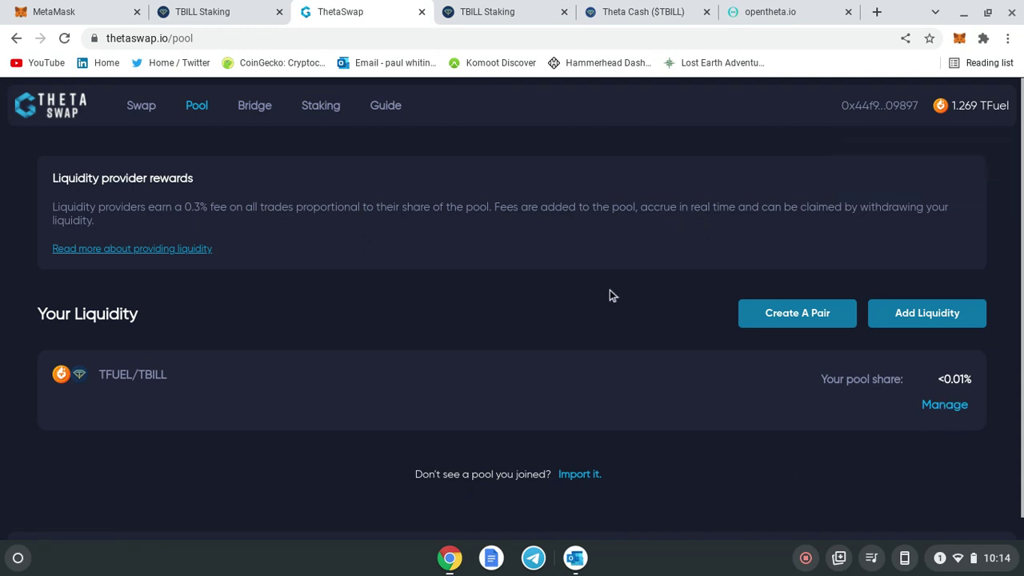
Step: Expand the TFUEL/TBILL position (743.403 TFUEL, 146.928 TBILL) and bring up its Add Liquidity form
{"action": "left_click", "coordinate": [945, 405]}
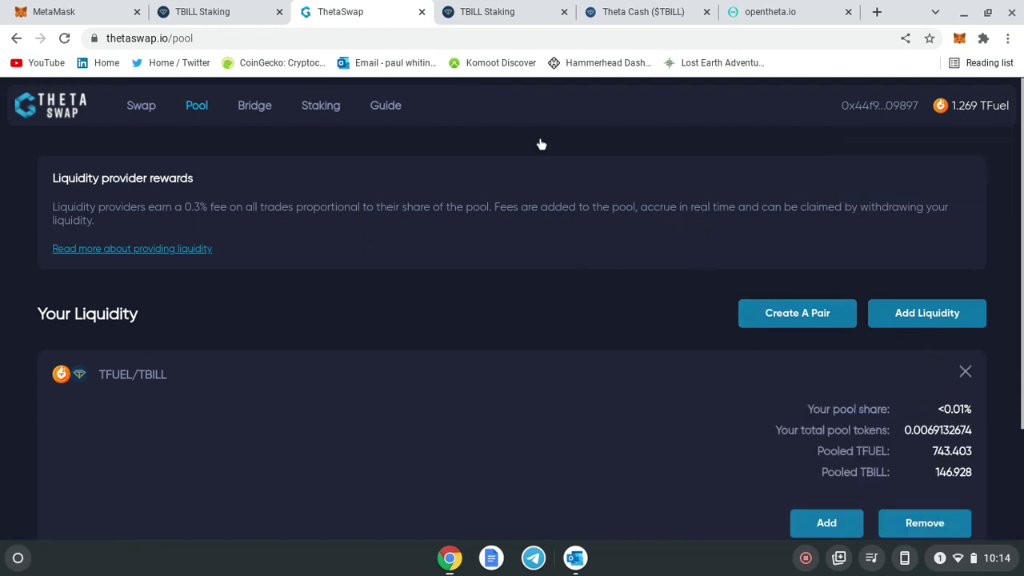
{"action": "scroll", "coordinate": [431, 205], "scroll_direction": "down", "scroll_amount": 2}
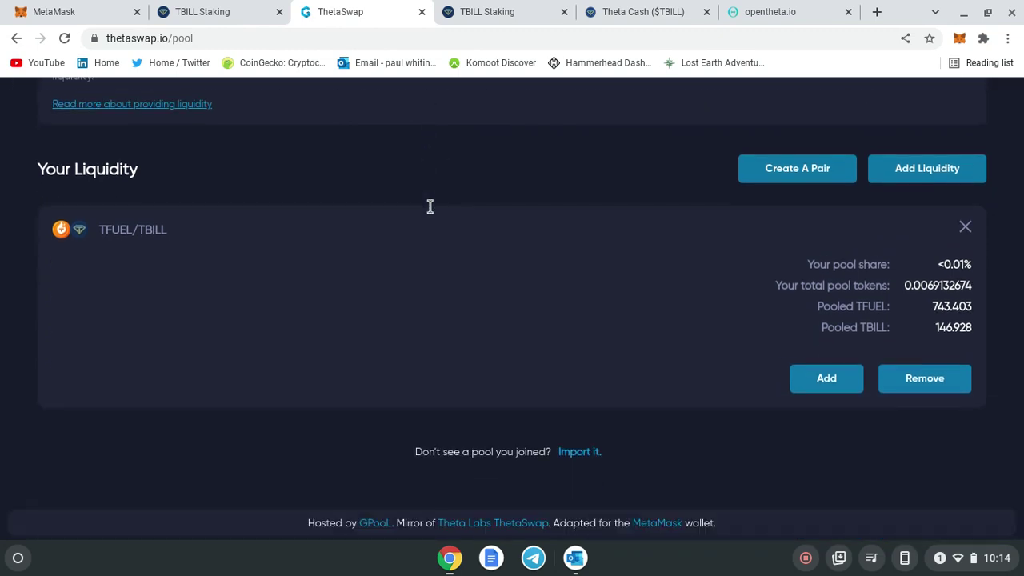
{"action": "left_click", "coordinate": [821, 377]}
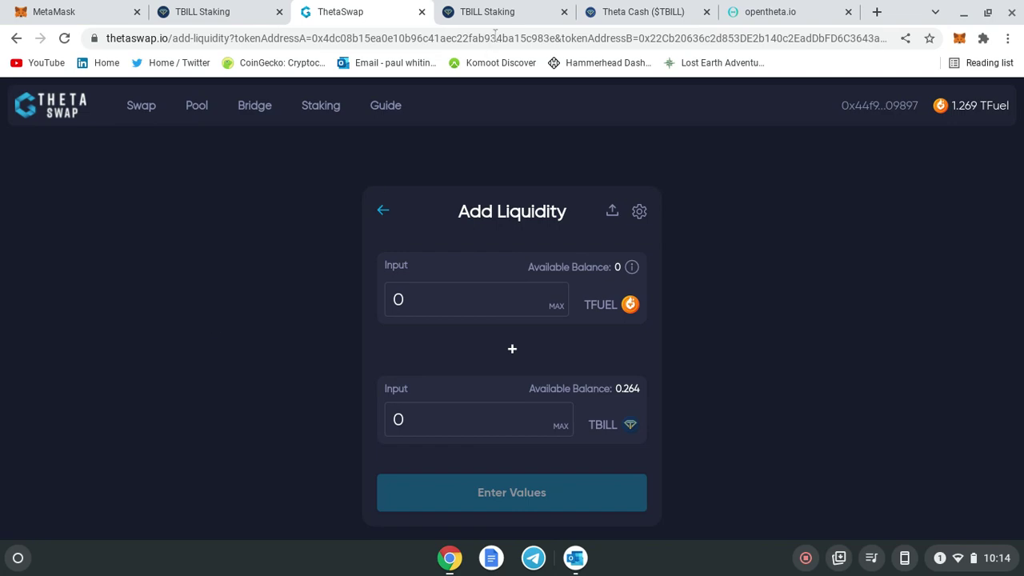
{"action": "left_click", "coordinate": [515, 11]}
{"action": "left_click", "coordinate": [663, 21]}
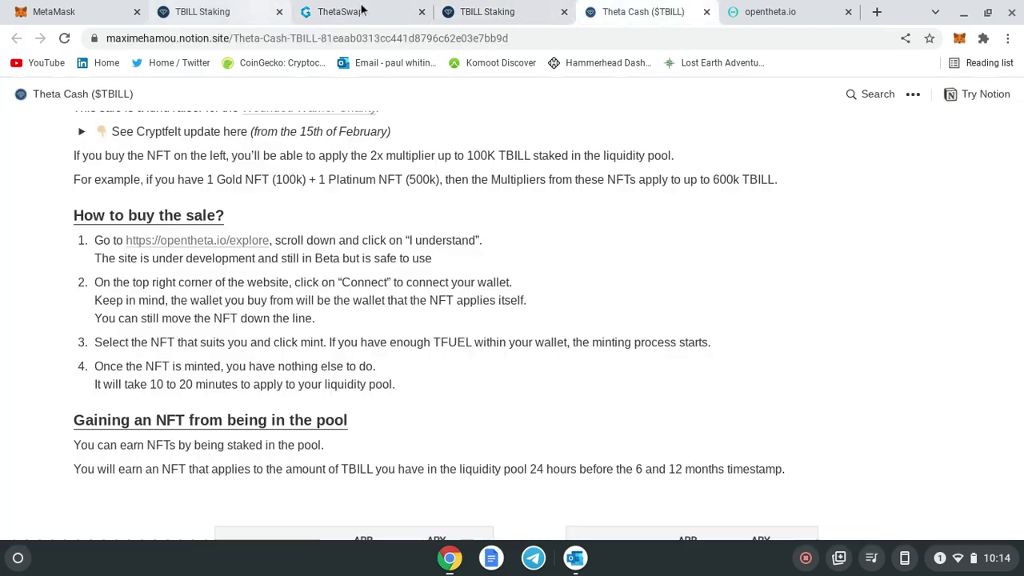
{"action": "scroll", "coordinate": [406, 230], "scroll_direction": "up", "scroll_amount": 10}
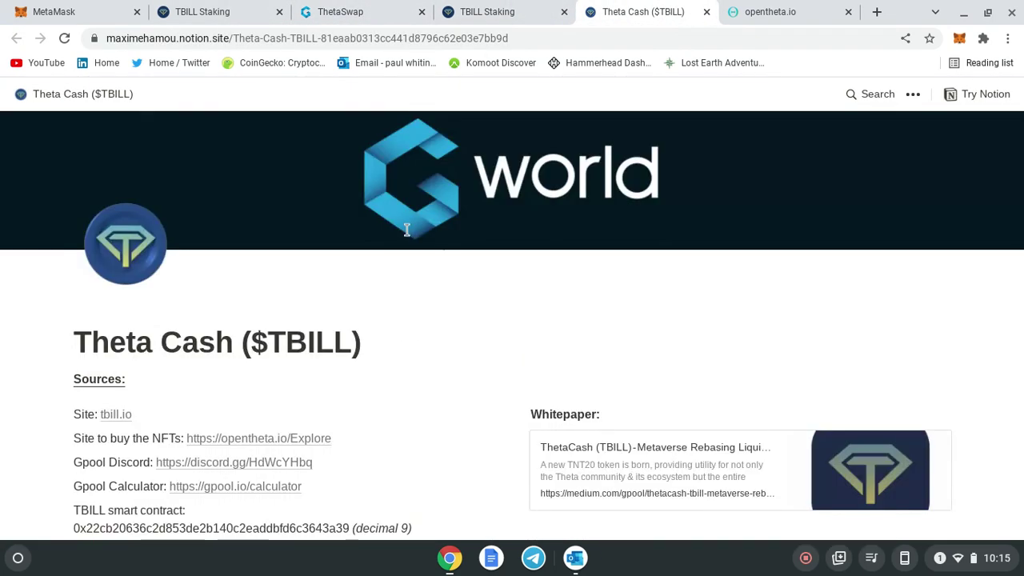
{"action": "scroll", "coordinate": [407, 230], "scroll_direction": "down", "scroll_amount": 4}
{"action": "scroll", "coordinate": [406, 220], "scroll_direction": "down", "scroll_amount": 5}
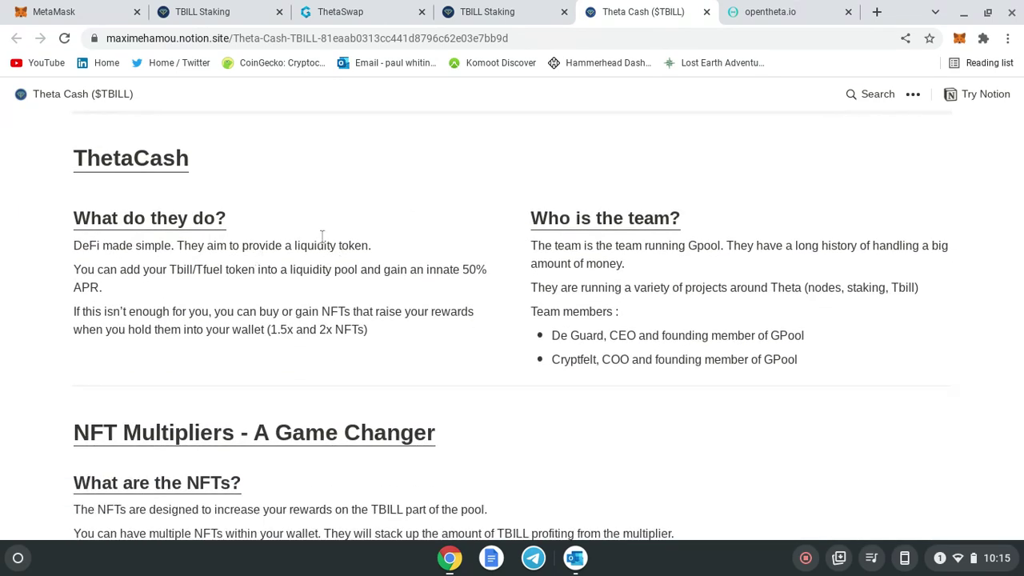
{"action": "scroll", "coordinate": [323, 234], "scroll_direction": "down", "scroll_amount": 4}
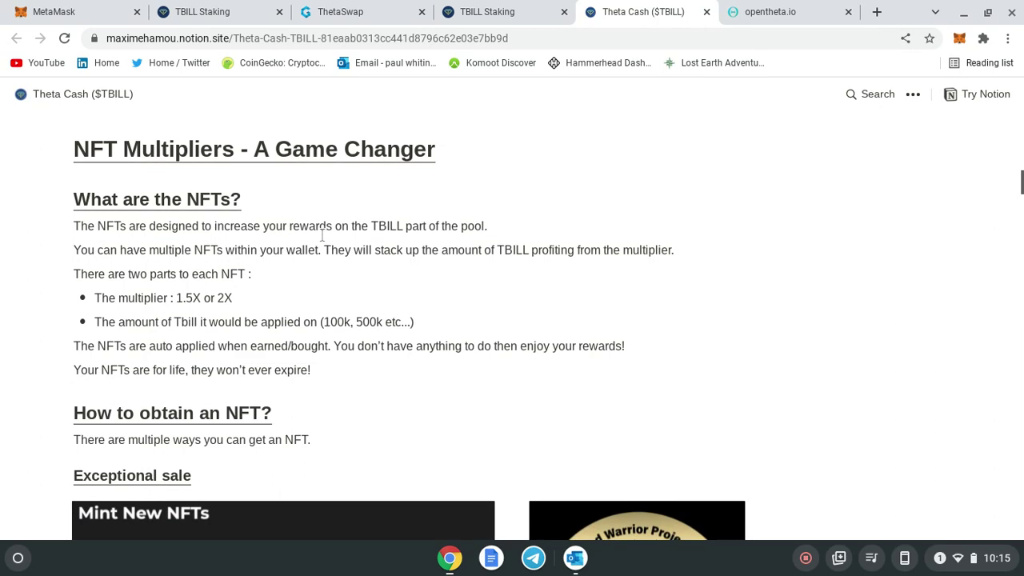
{"action": "scroll", "coordinate": [322, 235], "scroll_direction": "down", "scroll_amount": 10}
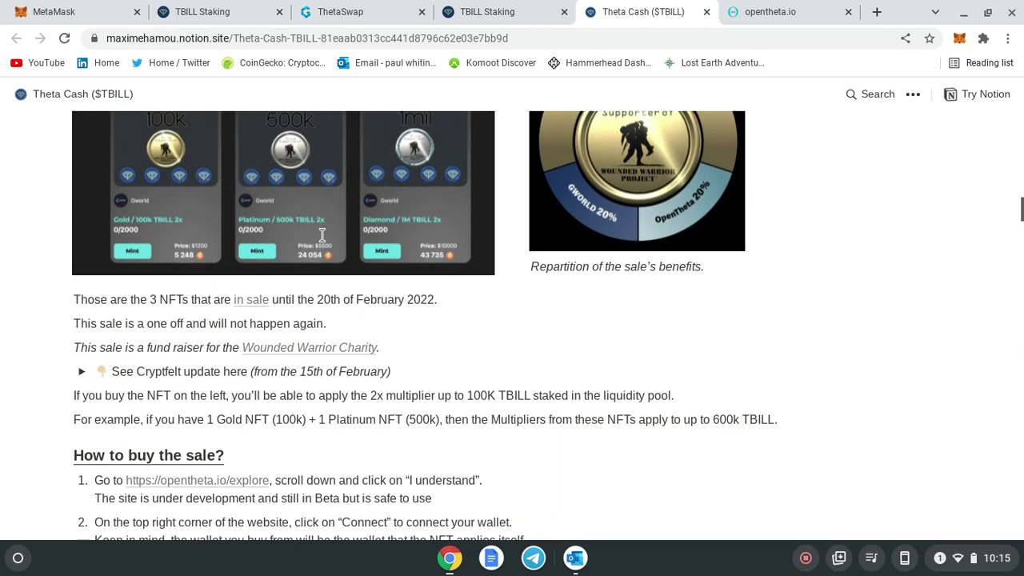
{"action": "scroll", "coordinate": [322, 234], "scroll_direction": "down", "scroll_amount": 7}
{"action": "scroll", "coordinate": [323, 234], "scroll_direction": "up", "scroll_amount": 5}
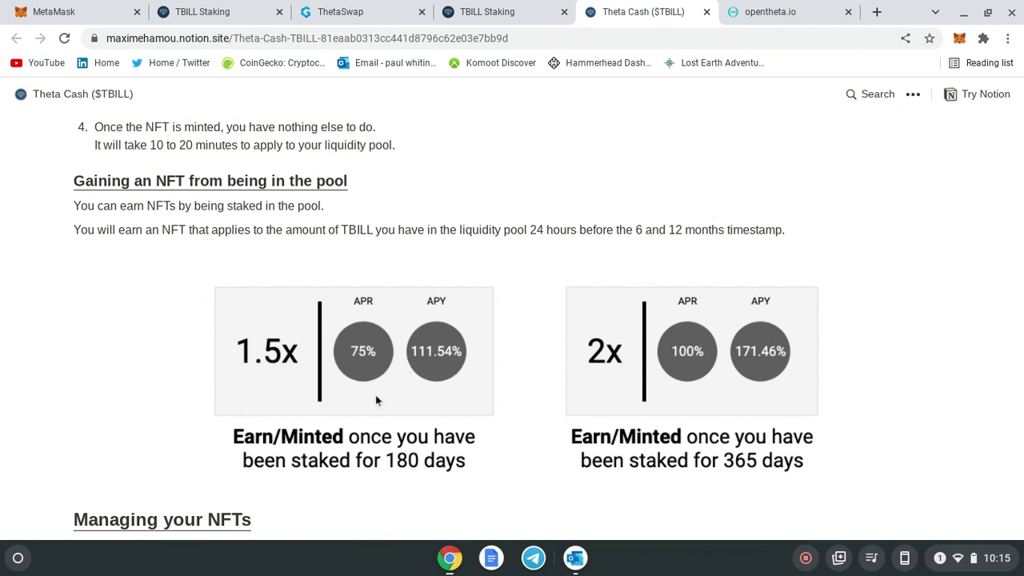
{"action": "scroll", "coordinate": [233, 427], "scroll_direction": "down", "scroll_amount": 3}
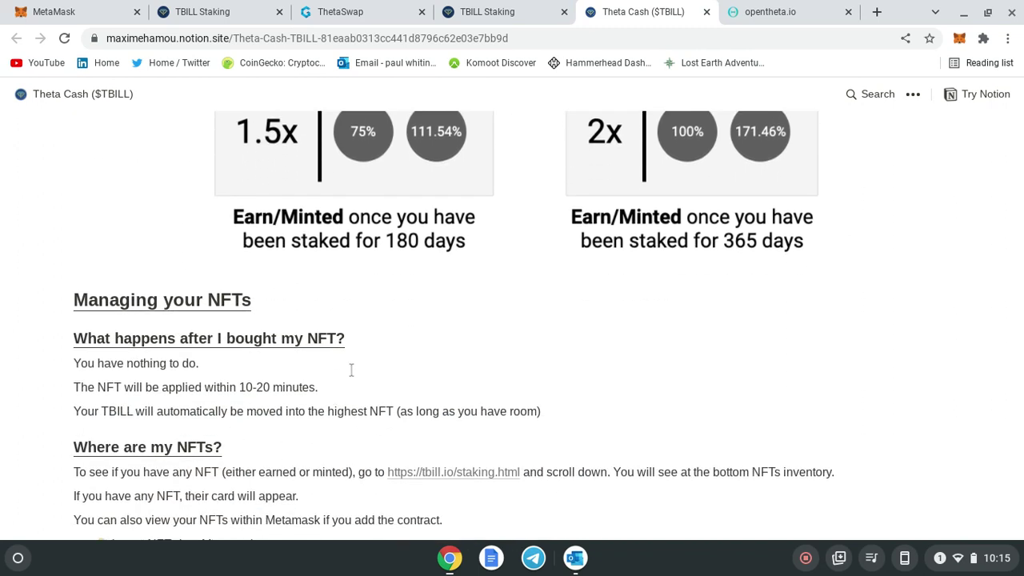
{"action": "scroll", "coordinate": [214, 330], "scroll_direction": "up", "scroll_amount": 3}
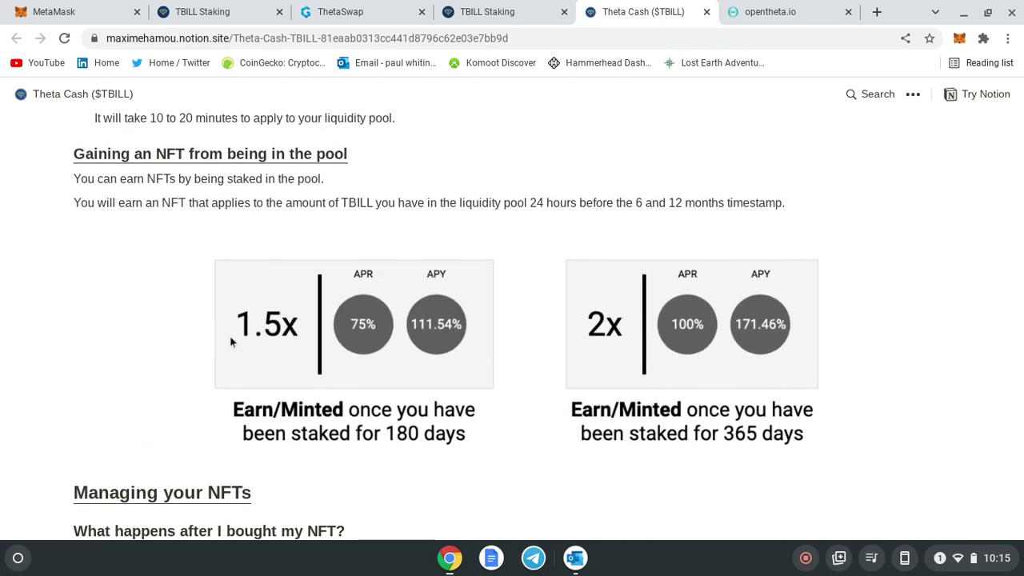
{"action": "scroll", "coordinate": [231, 342], "scroll_direction": "down", "scroll_amount": 5}
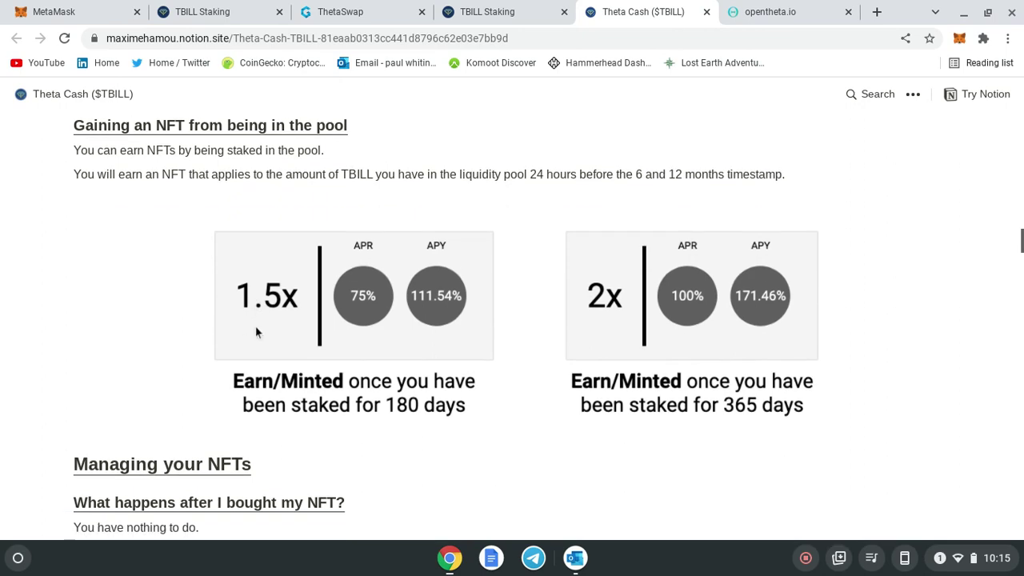
{"action": "scroll", "coordinate": [241, 329], "scroll_direction": "down", "scroll_amount": 3}
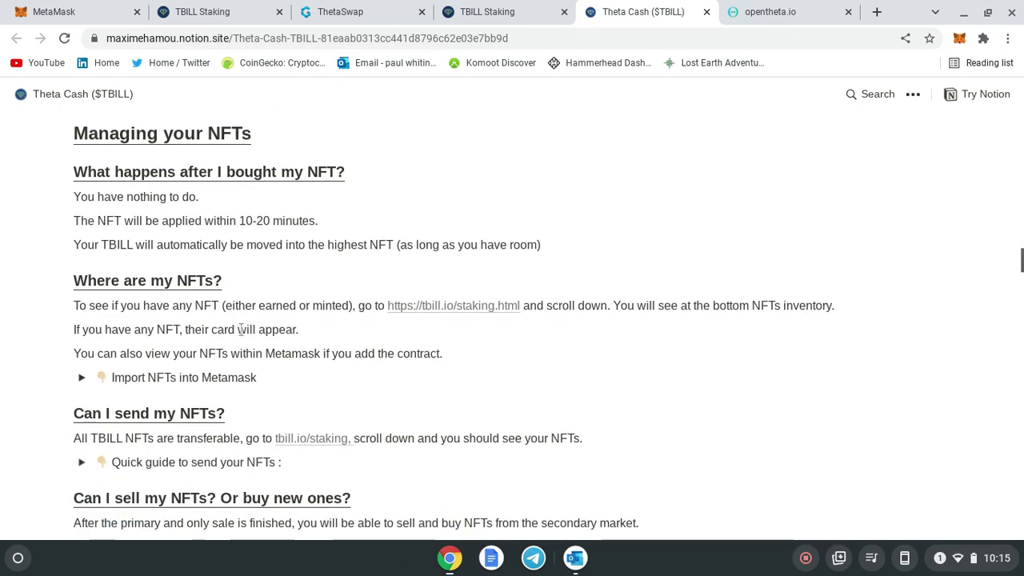
{"action": "scroll", "coordinate": [258, 252], "scroll_direction": "up", "scroll_amount": 20}
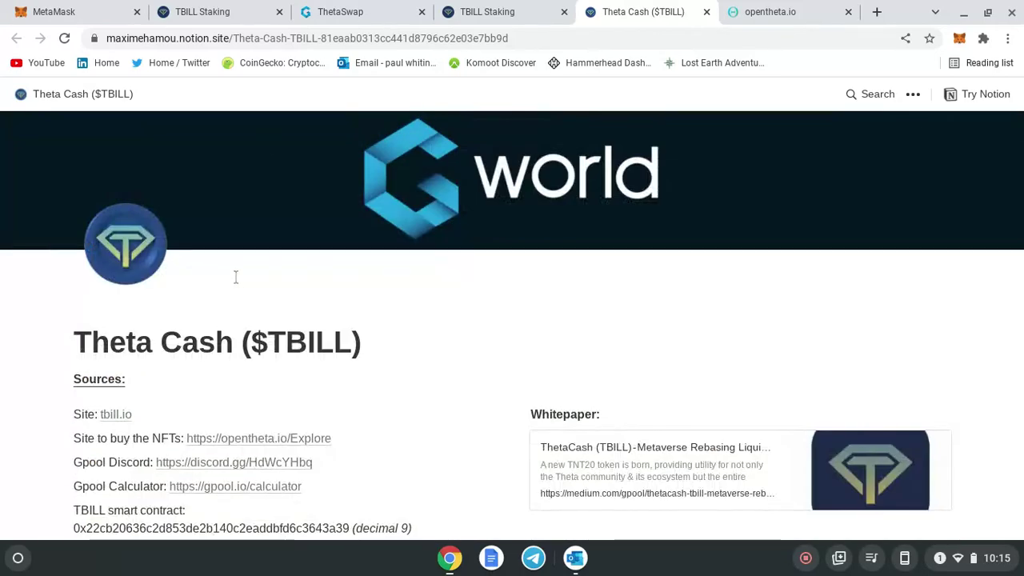
Step: Close ThetaSwap and scroll to My Stats: 145.15 TBILL activated, 299.16 USD locked
{"action": "left_click", "coordinate": [343, 13]}
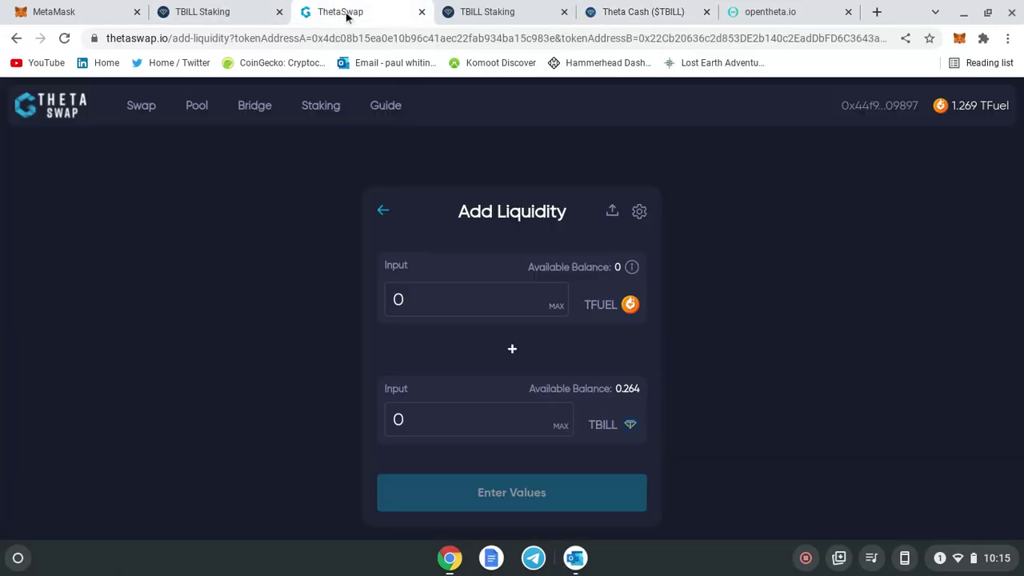
{"action": "left_click", "coordinate": [422, 12]}
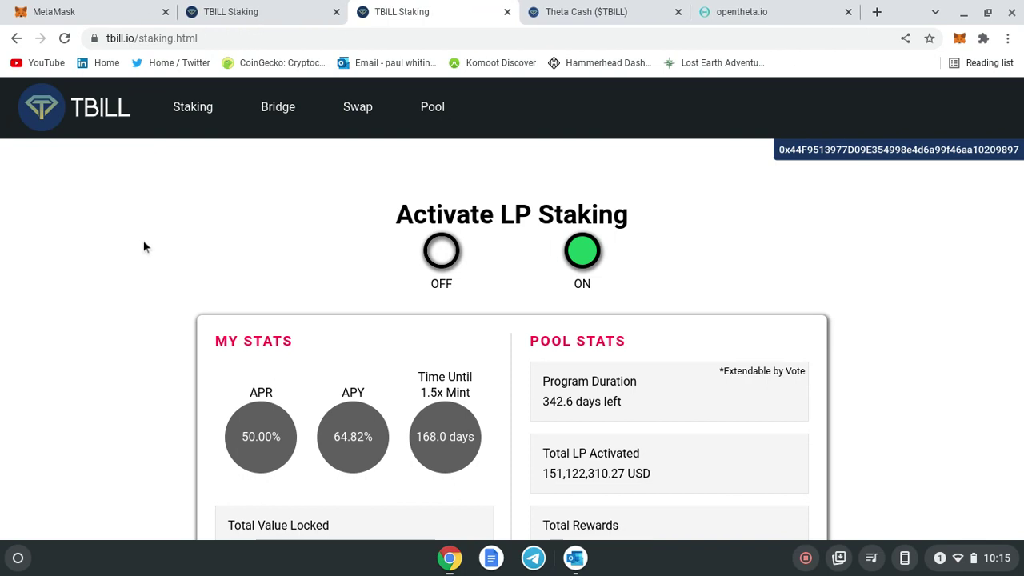
{"action": "scroll", "coordinate": [141, 244], "scroll_direction": "down", "scroll_amount": 1}
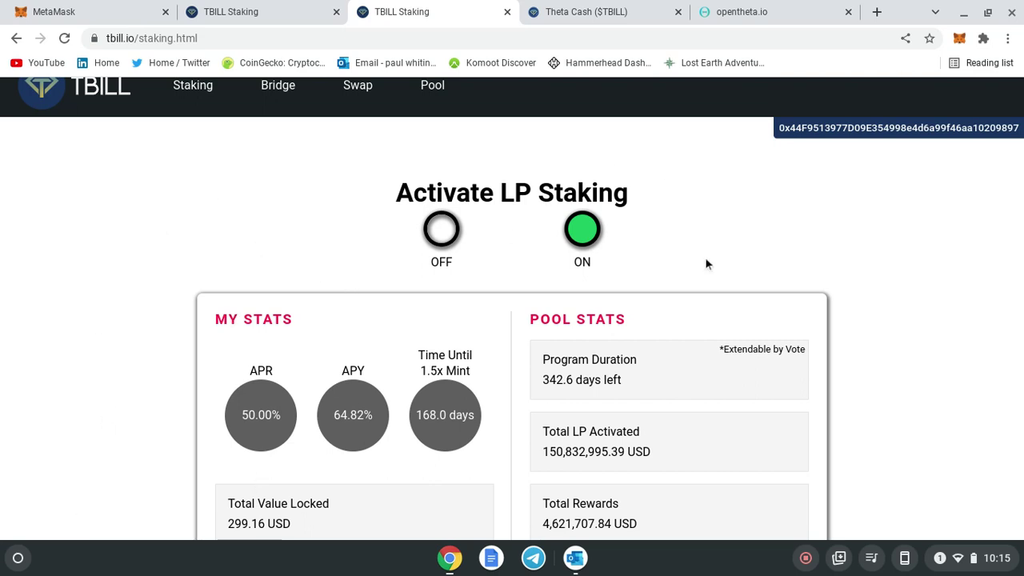
{"action": "scroll", "coordinate": [870, 343], "scroll_direction": "down", "scroll_amount": 3}
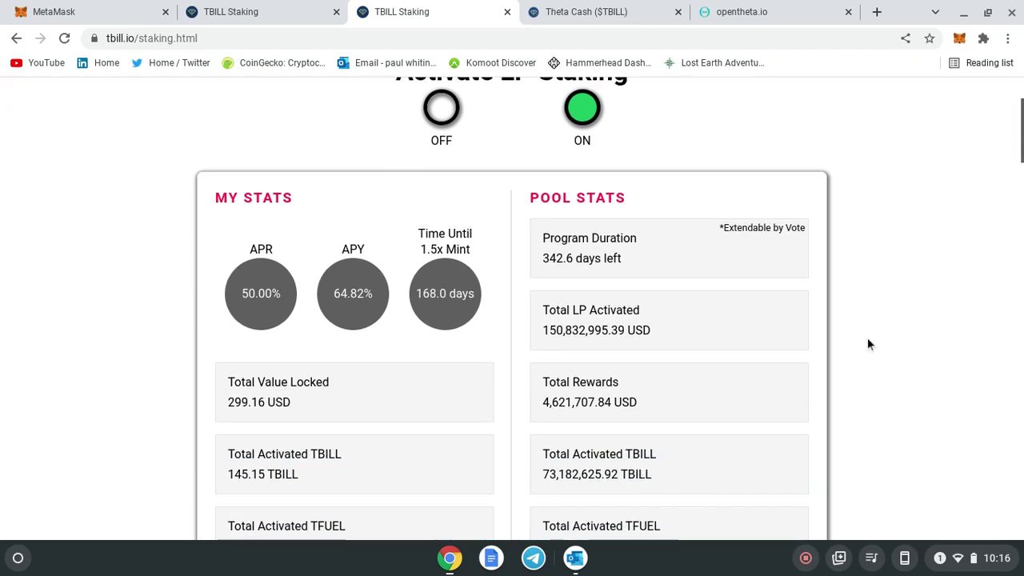